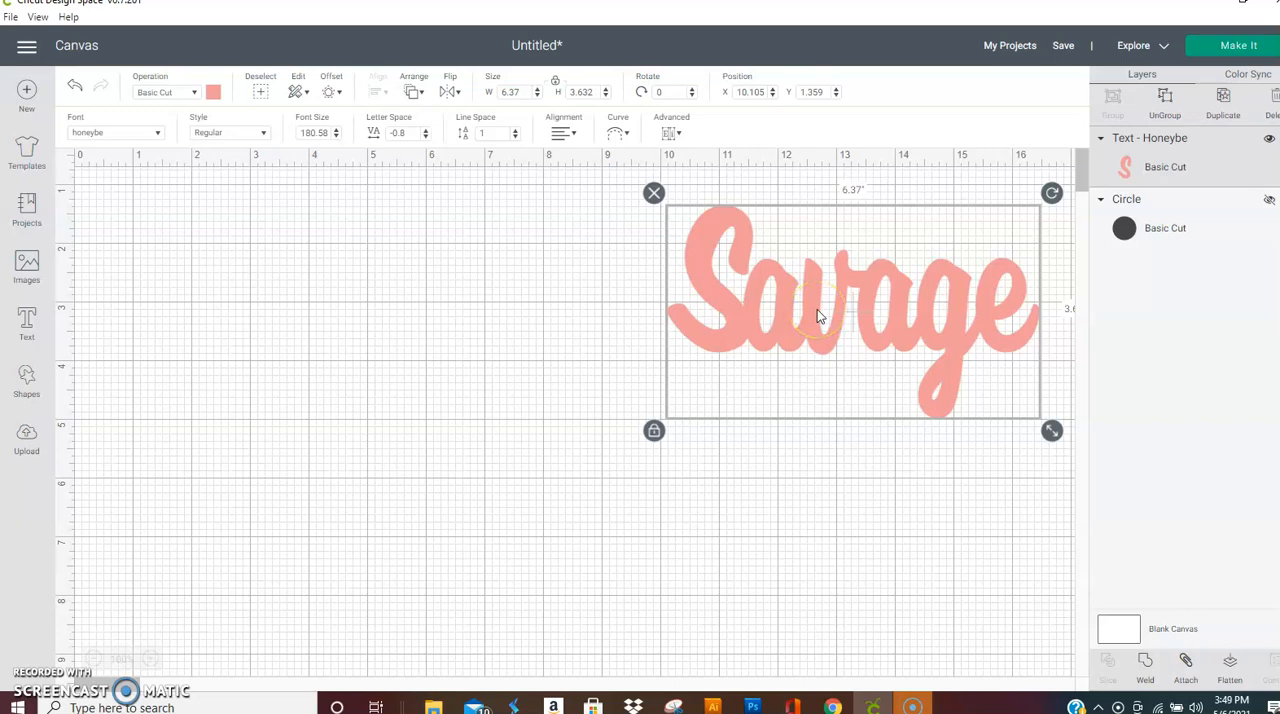
Step: Move the Savage text slightly down to about X 10.202, Y 2.012 and insert a circle shape
left_click_drag(817, 316, 820, 345)
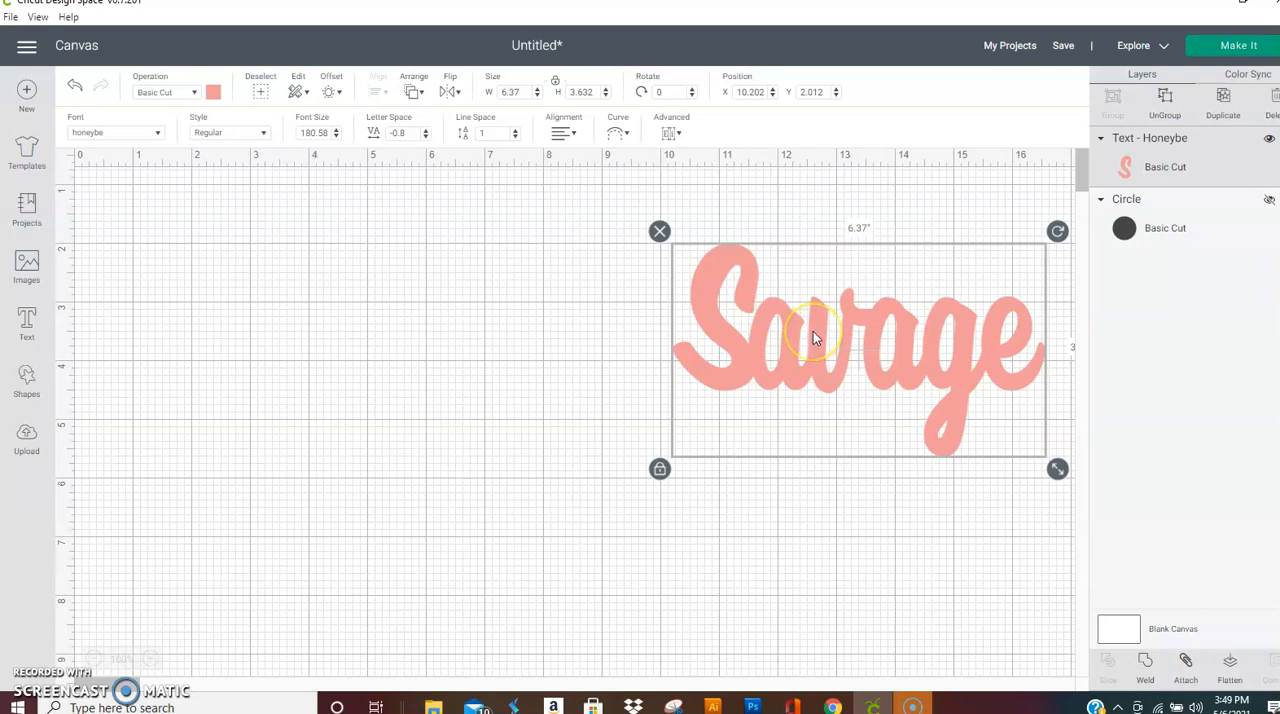
left_click(802, 344)
left_click(377, 549)
left_click(27, 390)
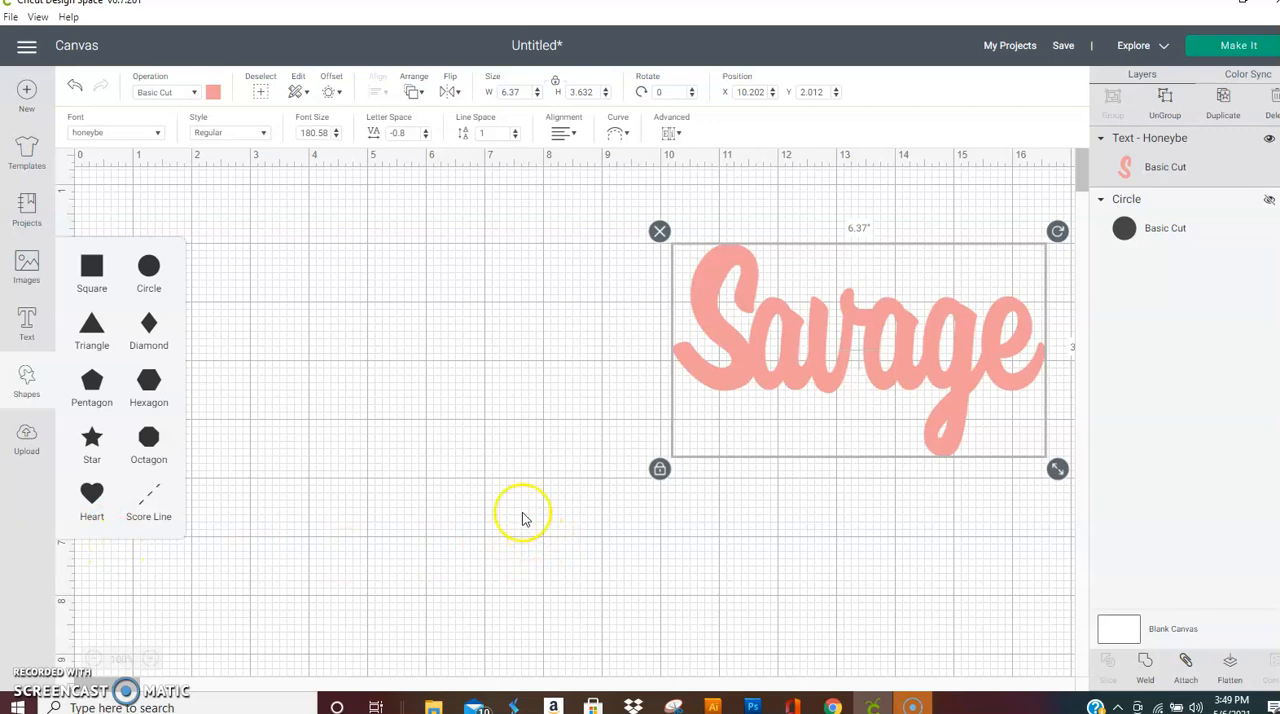
left_click(148, 272)
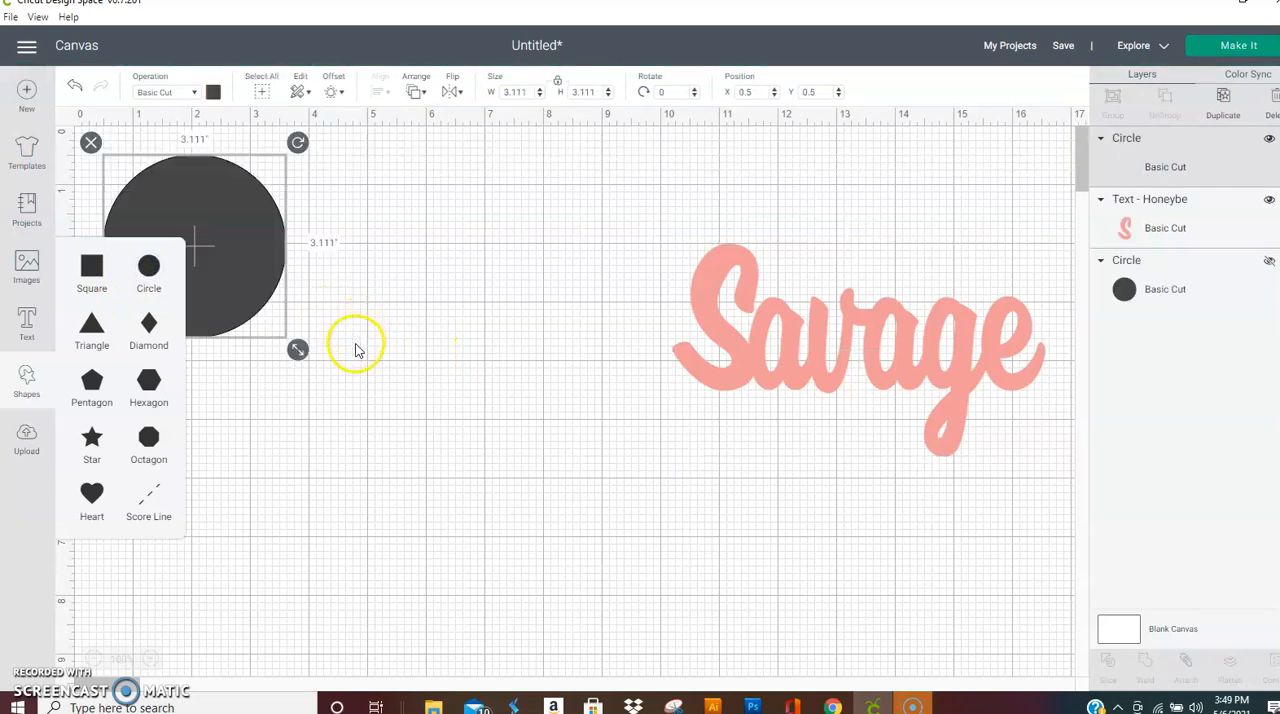
Step: Resize the new circle to 7 in wide and place it beside the text at about X 1.847, Y 0.708
left_click_drag(299, 350, 524, 543)
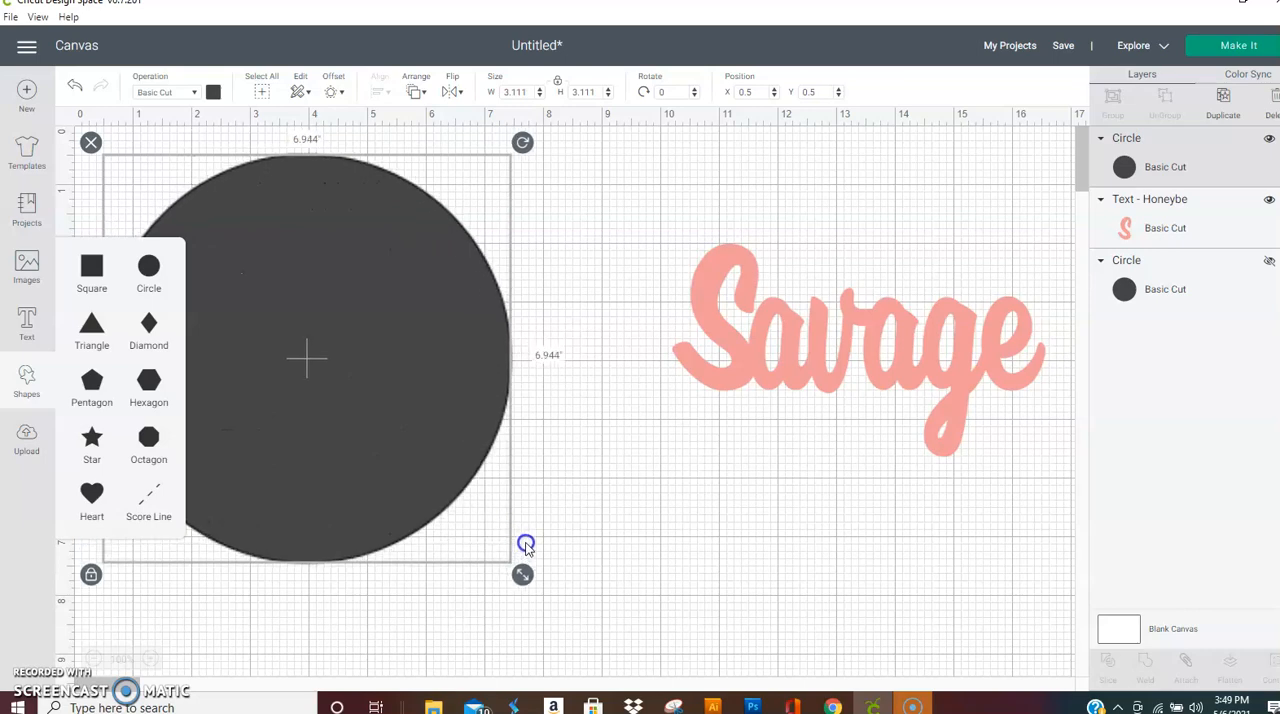
left_click_drag(360, 297, 340, 286)
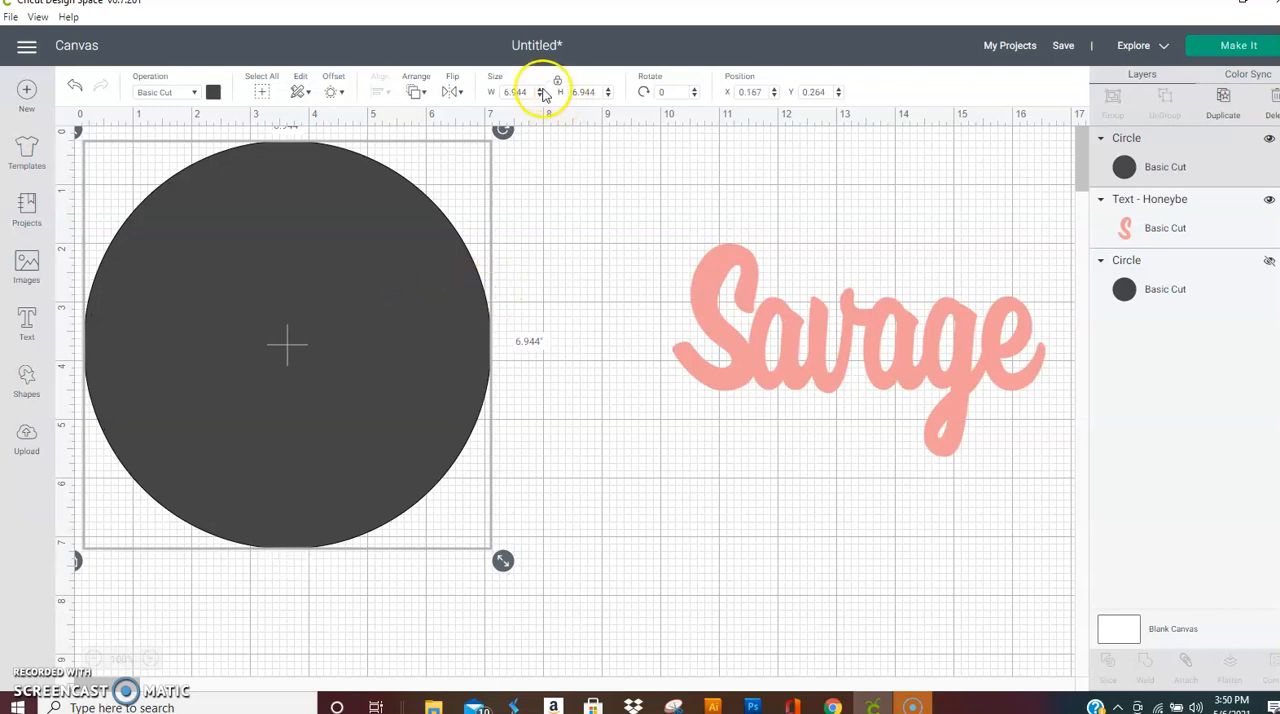
left_click(490, 92)
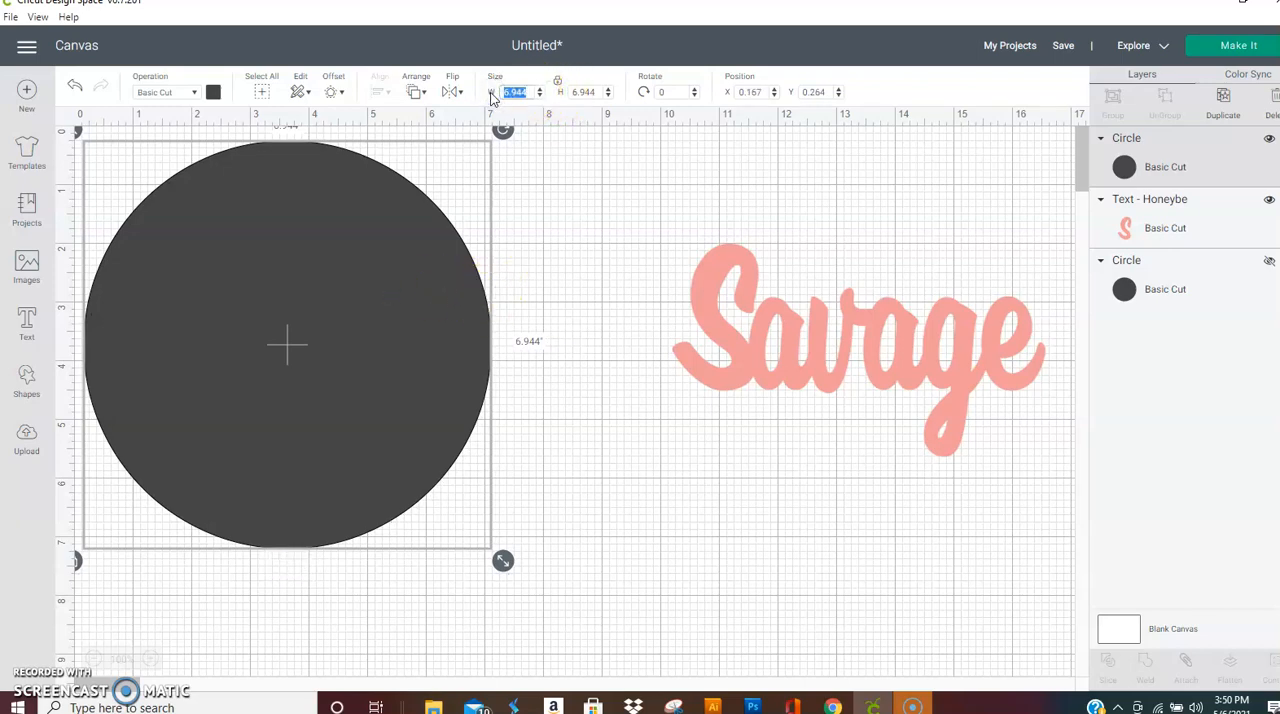
key("Return")
left_click_drag(389, 391, 485, 415)
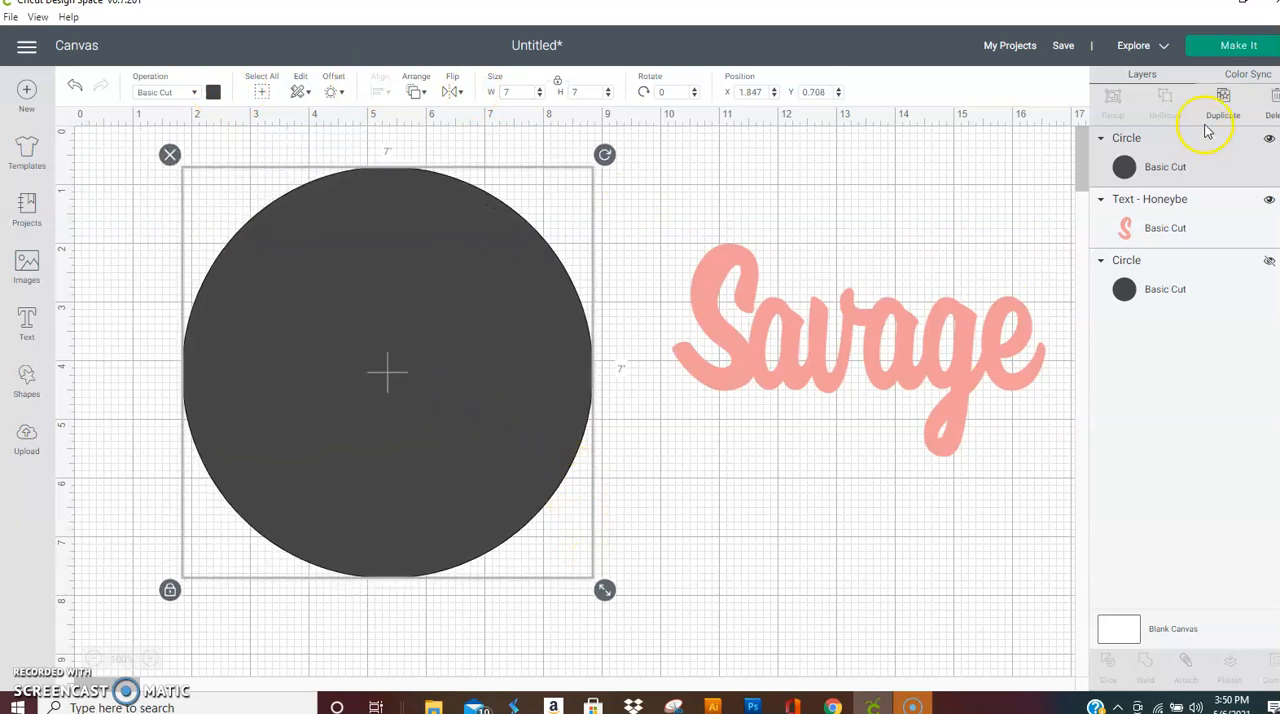
Step: Duplicate the circle and turn the copy into a white circle about 1.6 in wide near the large circle's upper edge
left_click(1221, 97)
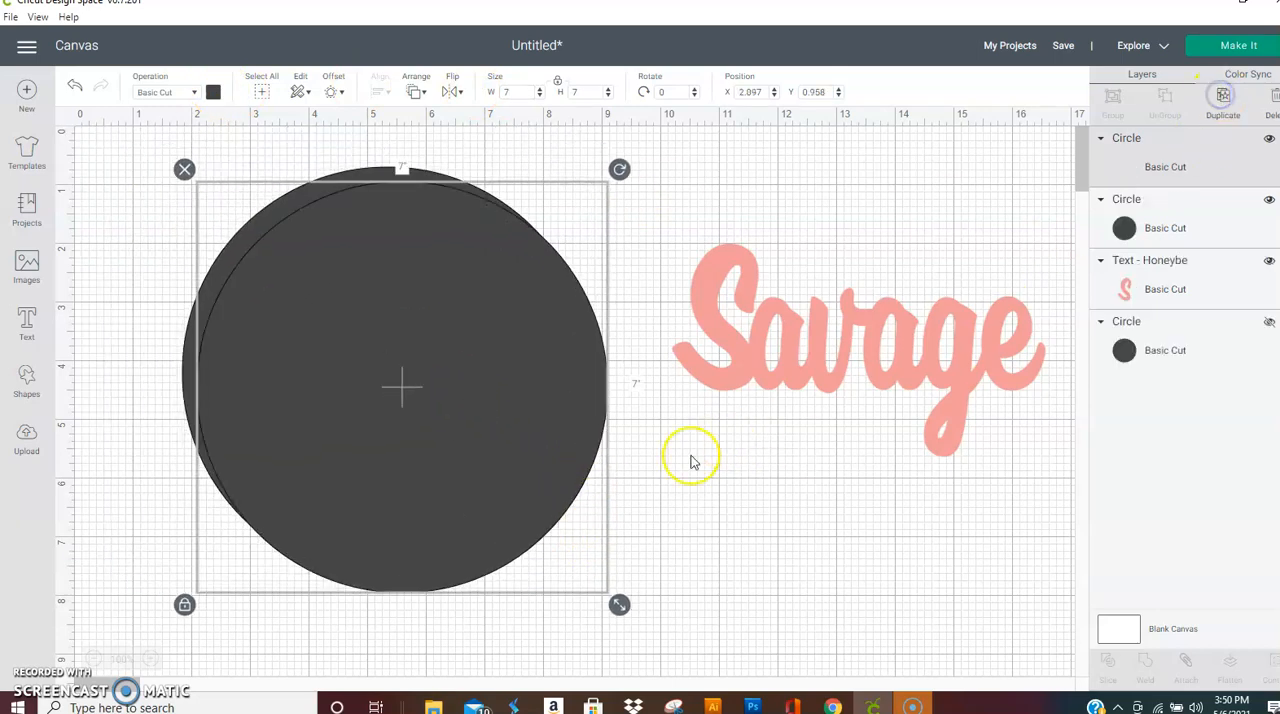
left_click(212, 92)
left_click(230, 248)
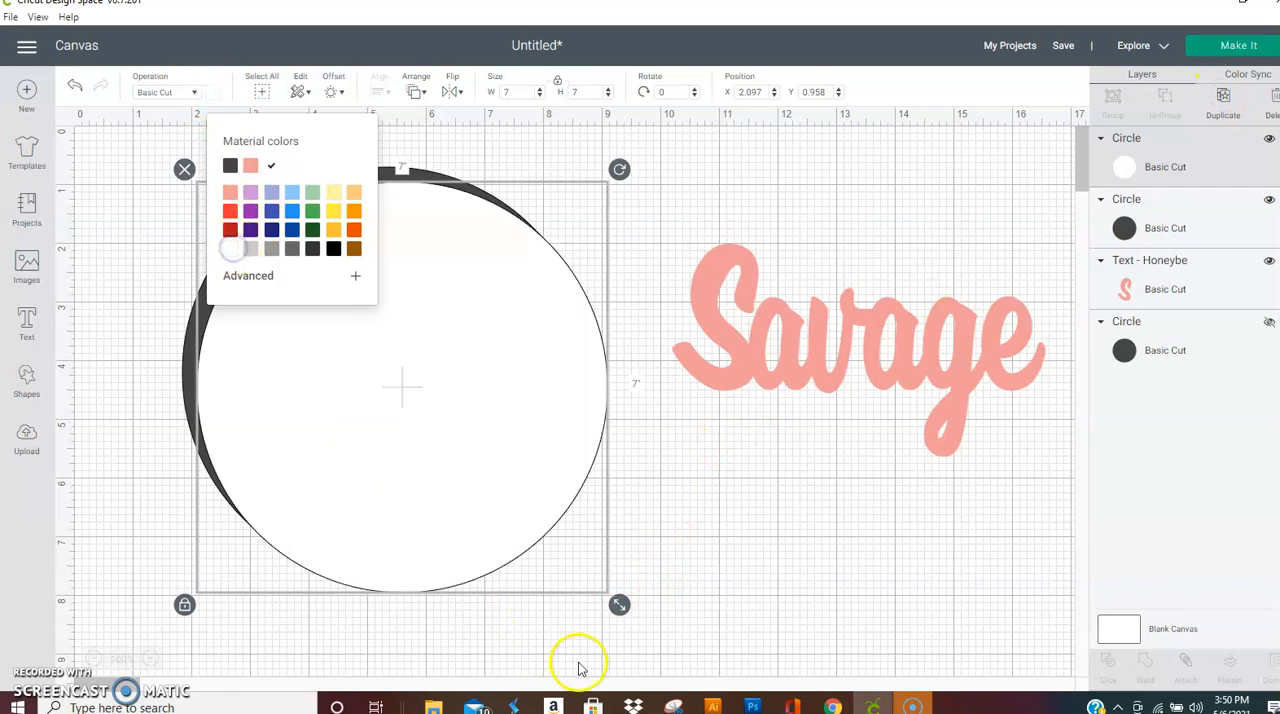
left_click_drag(620, 605, 302, 288)
left_click_drag(266, 214, 398, 212)
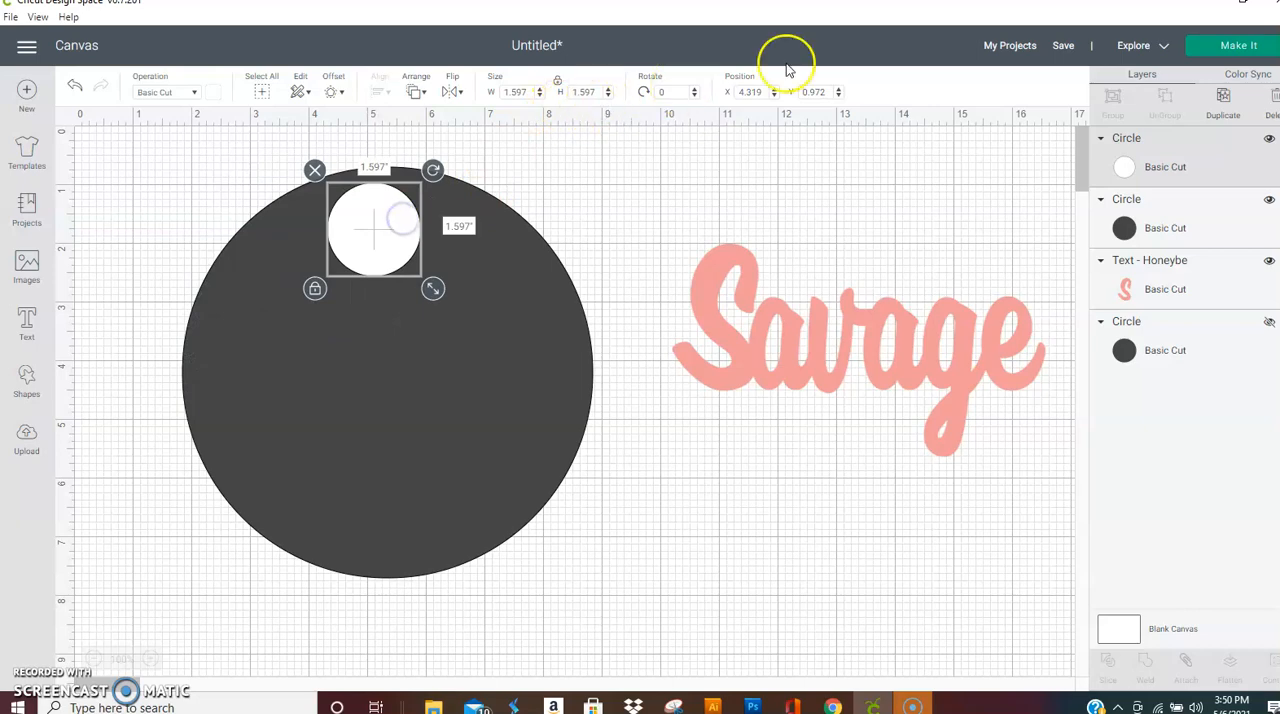
Step: Set the white circle's X position to .3 and its size to 0.3 in
left_click_drag(762, 88, 724, 92)
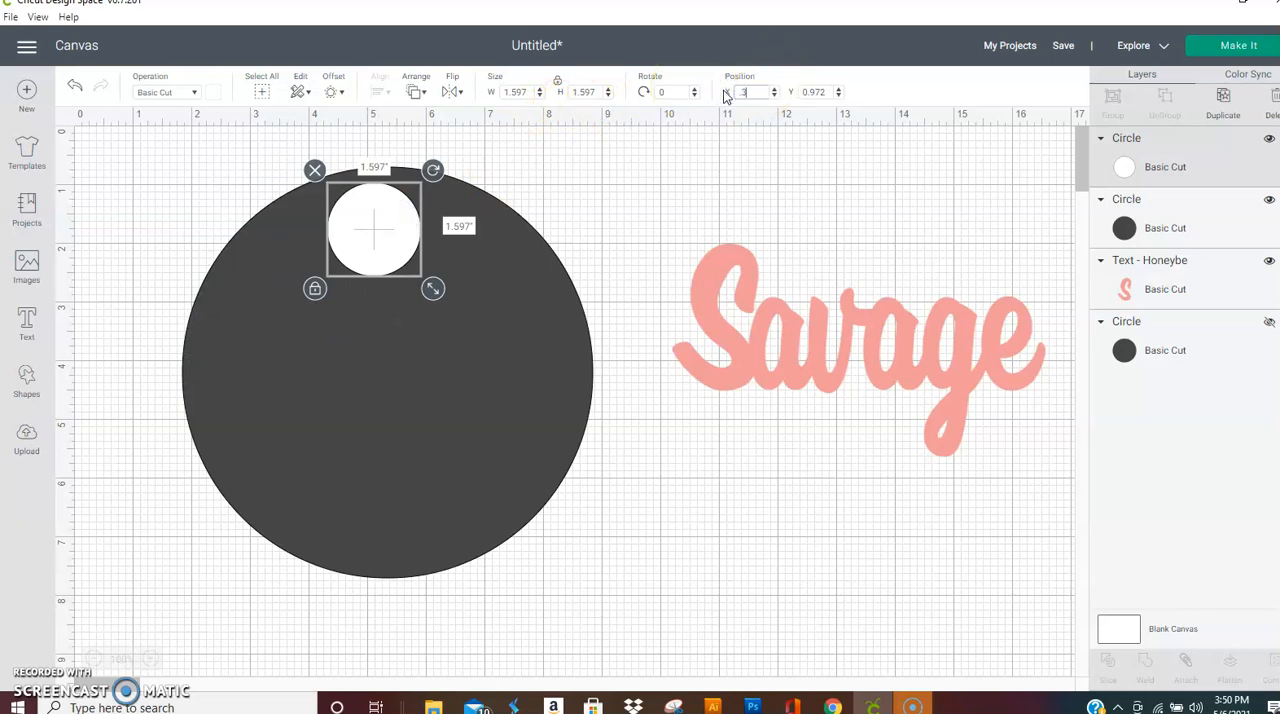
key("Return")
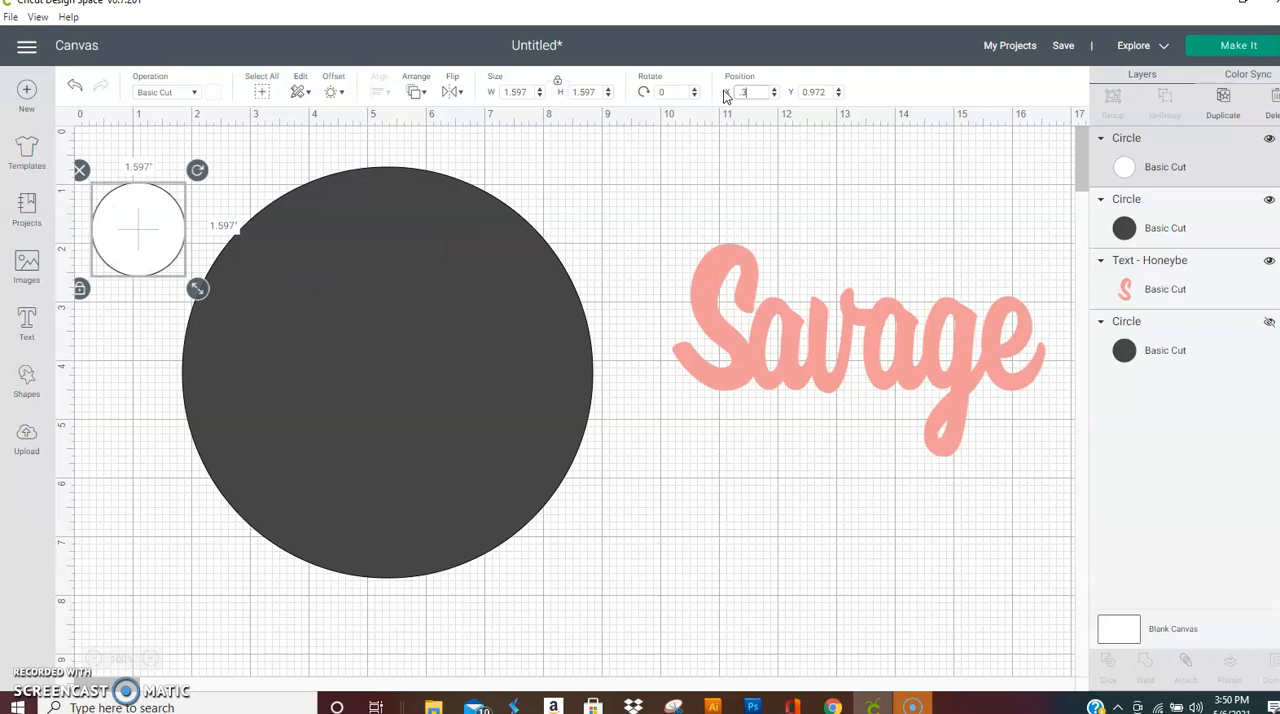
left_click(672, 91)
left_click_drag(597, 88, 527, 90)
type(".3")
key("Return")
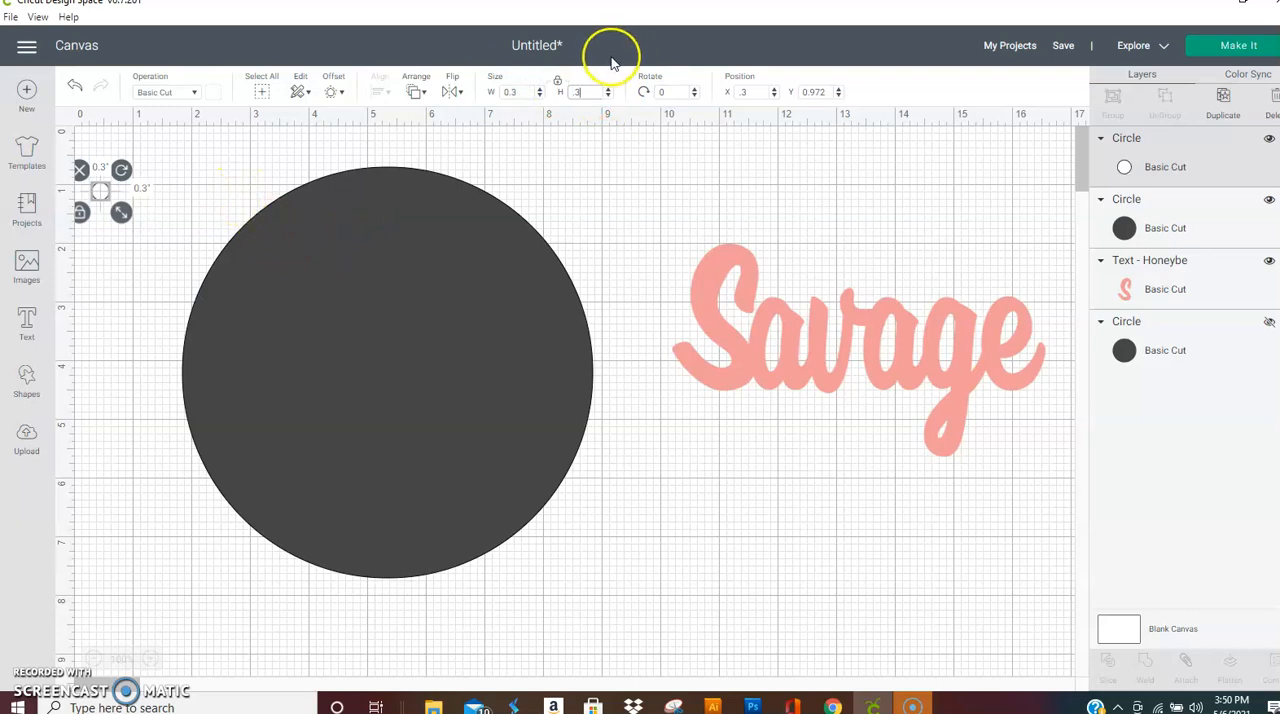
Step: Set the white circle's size to 0.4 in and place it near the large circle's upper edge
double_click(565, 91)
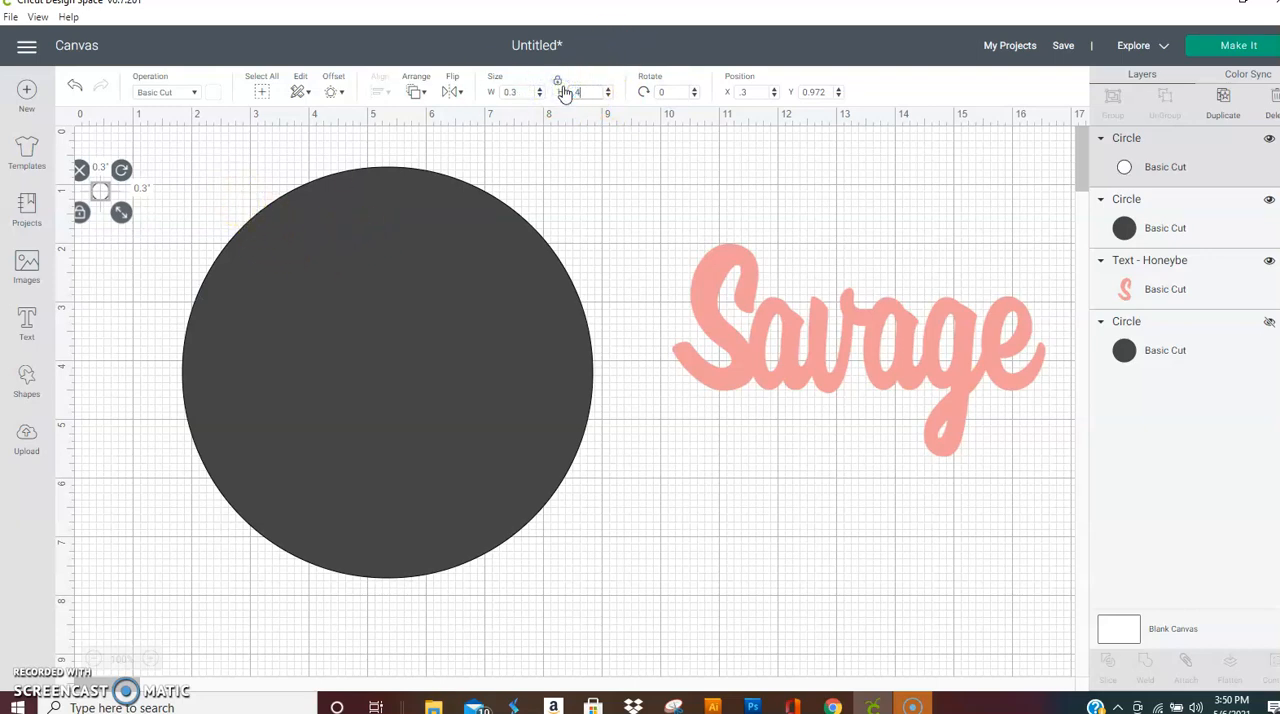
type(".4")
key("Return")
left_click(257, 149)
left_click_drag(106, 197, 382, 194)
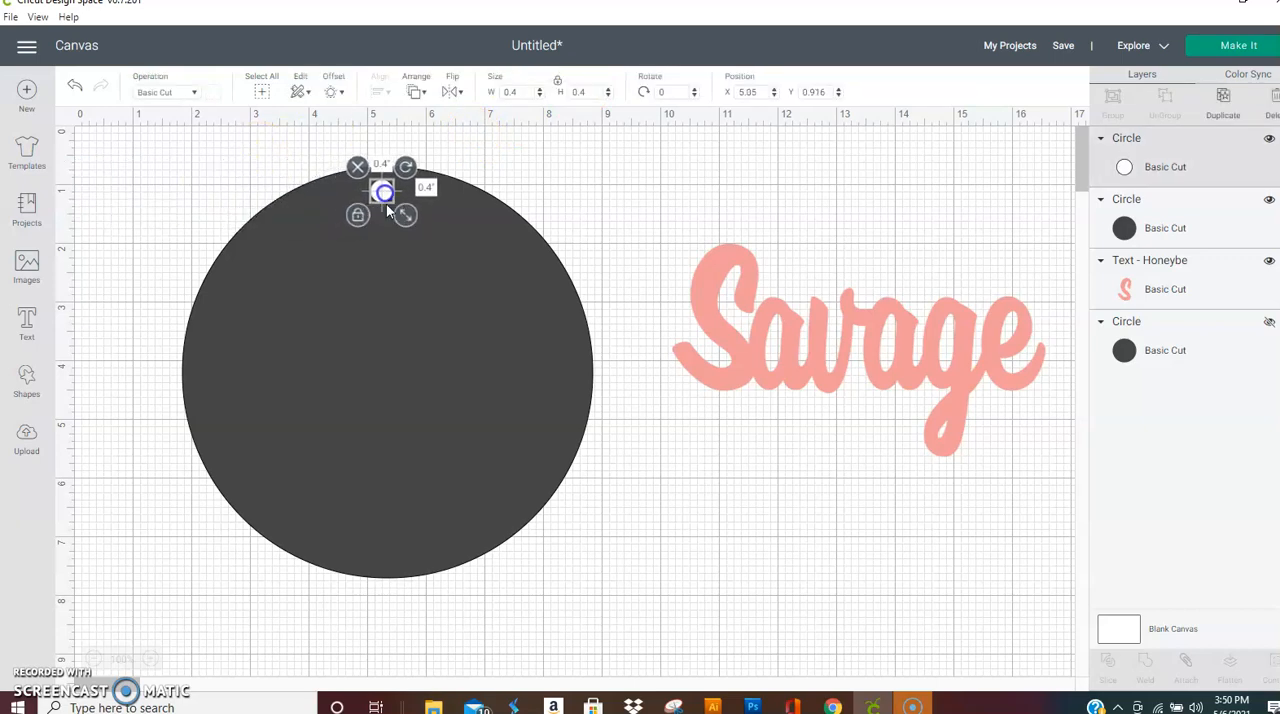
Step: Reposition the large circle and the small white circle so the small one is horizontally centred near the large circle's upper edge
left_click(428, 276)
left_click_drag(430, 277, 438, 235)
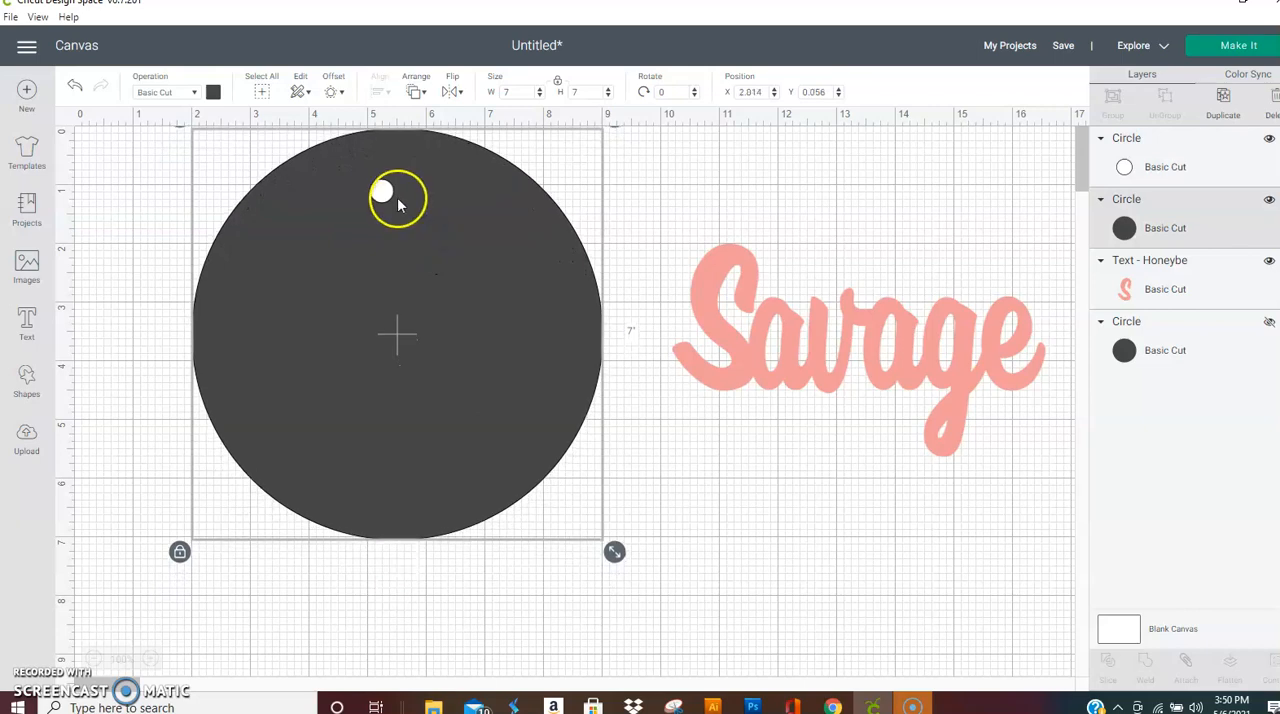
left_click_drag(462, 212, 249, 166)
left_click(554, 189)
left_click(528, 160)
key("ctrl+z")
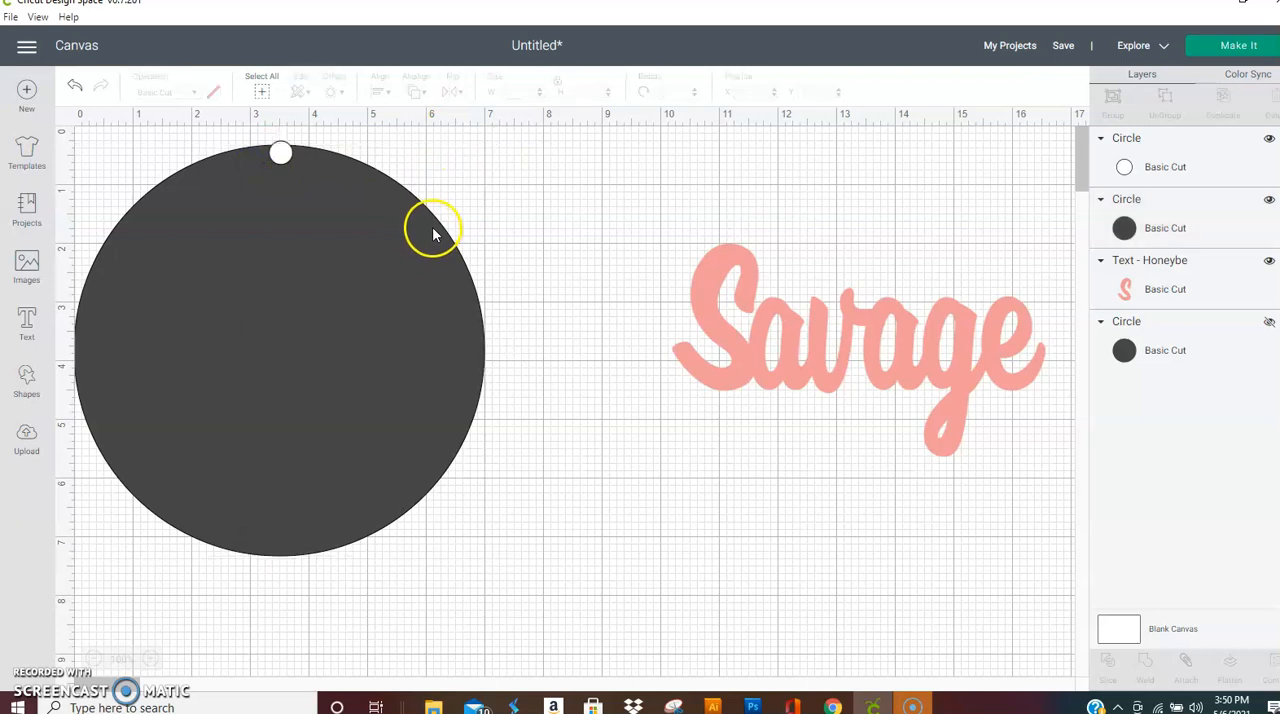
Step: Slice the small white circle out of the large circle
left_click(659, 147)
left_click_drag(659, 147, 259, 177)
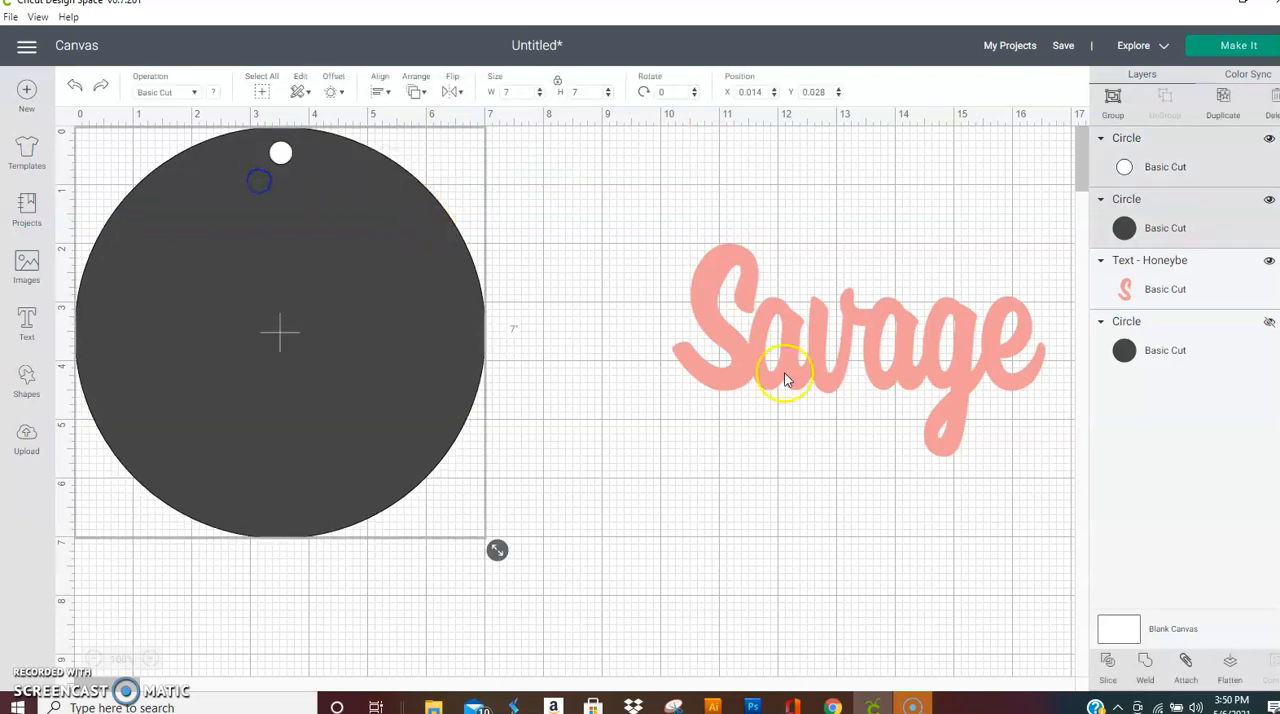
left_click(1110, 664)
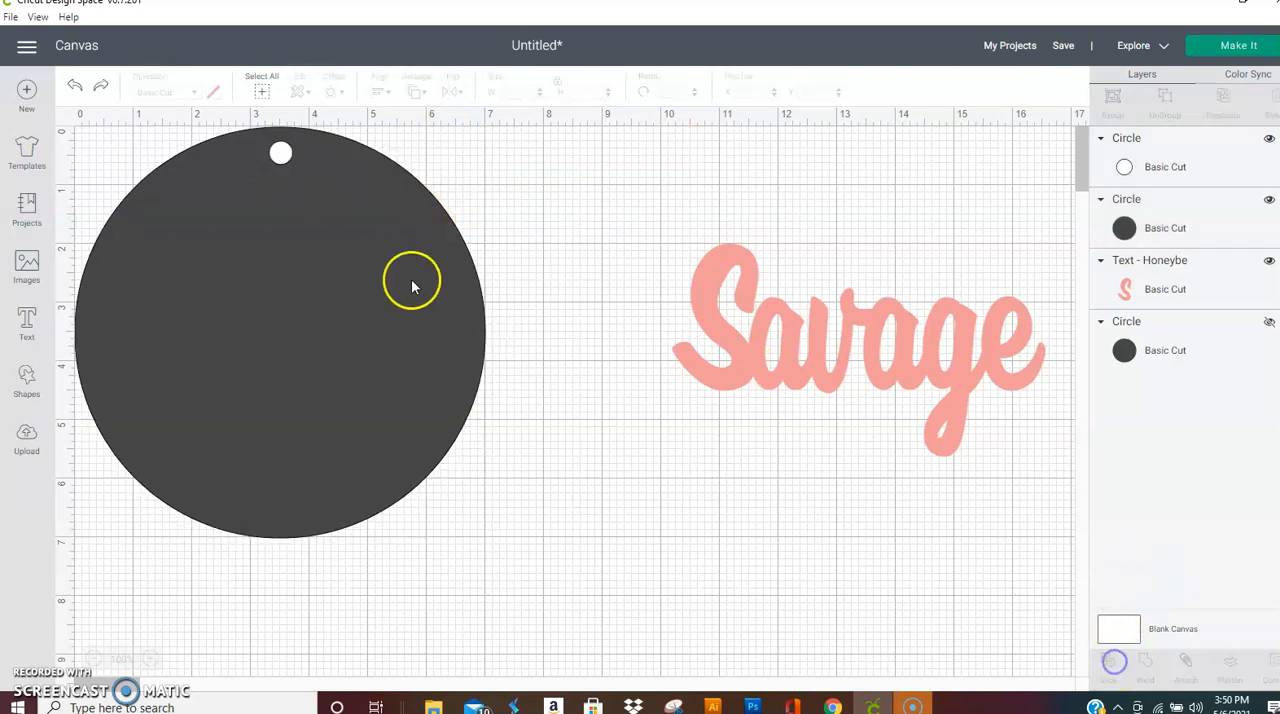
Step: Delete the two leftover small slice pieces and move the punched circle to about X 1.361, Y 0.778
left_click(283, 155)
left_click(256, 136)
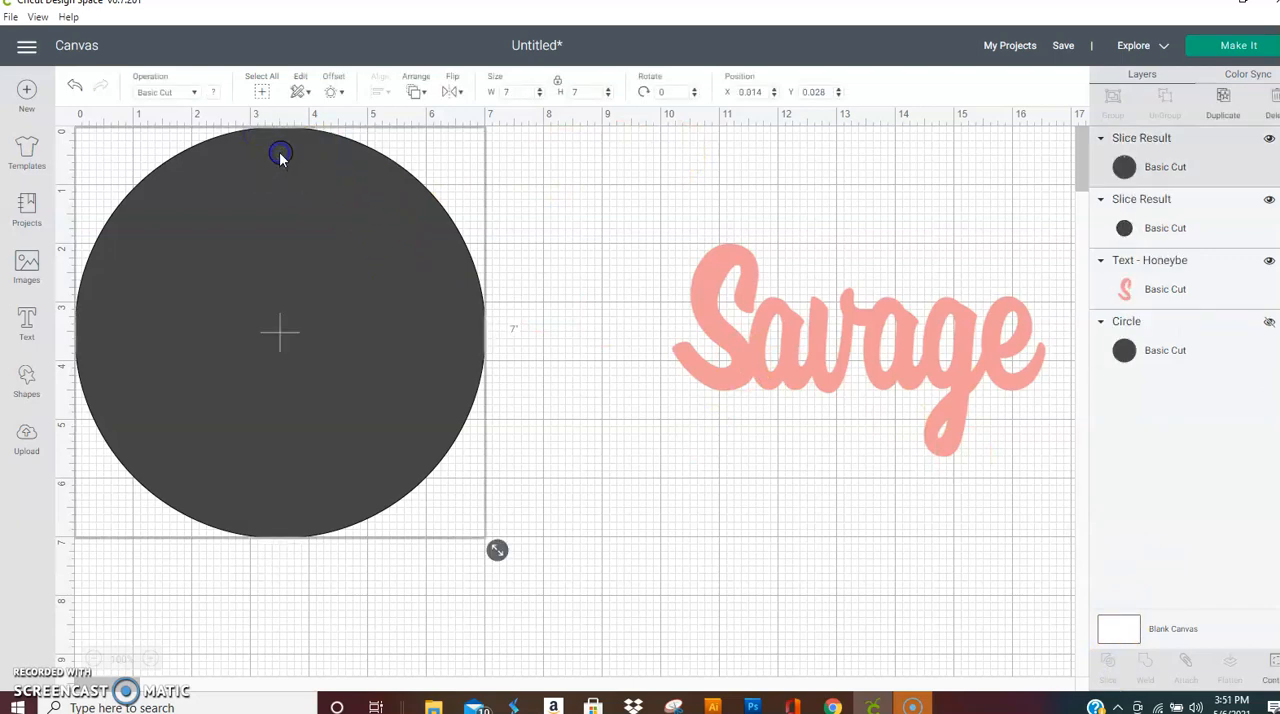
left_click_drag(303, 214, 431, 312)
left_click(281, 150)
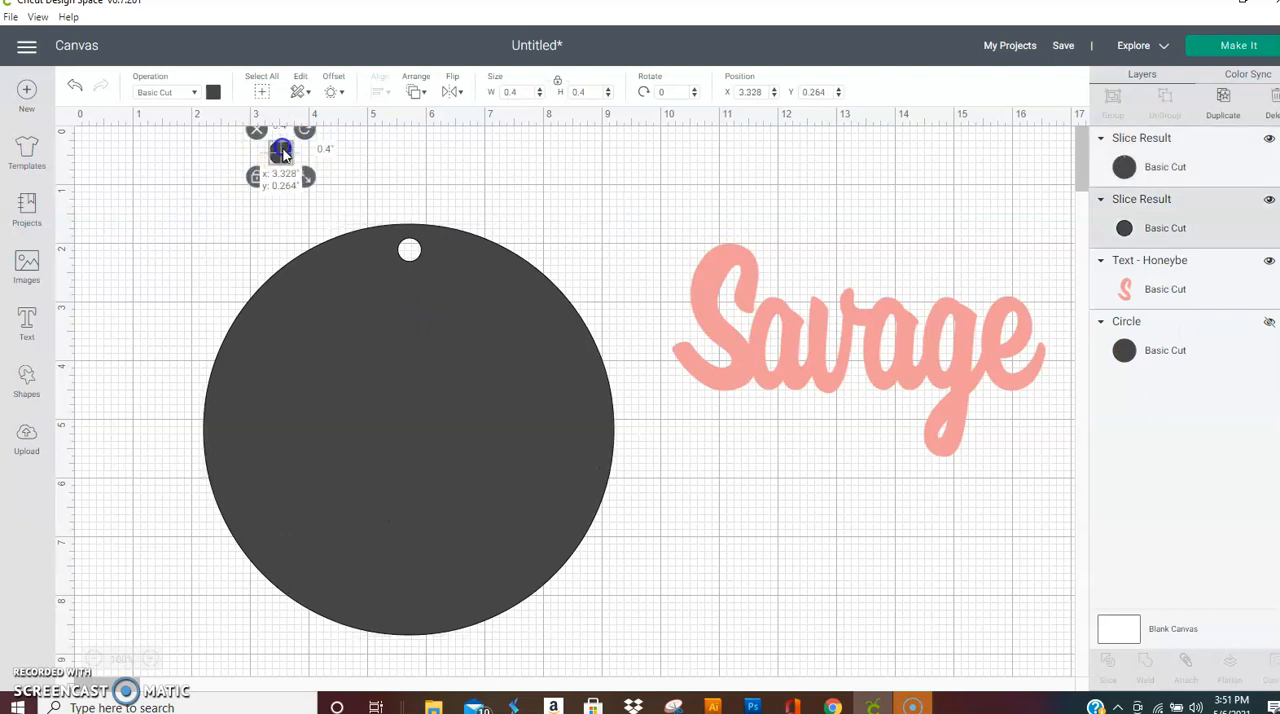
left_click(256, 131)
left_click_drag(490, 402, 429, 349)
Step: Create a welded, round-cornered offset around the Savage text at a distance of 0.167 in
left_click(808, 382)
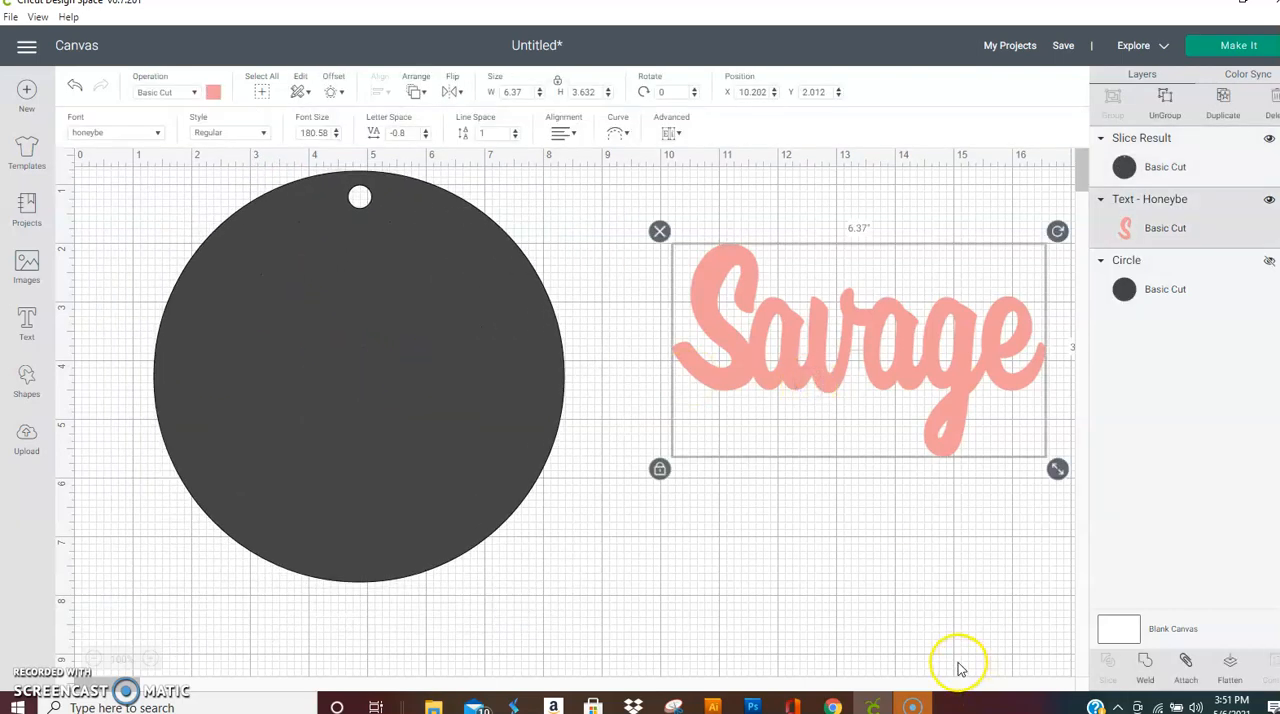
left_click(337, 92)
left_click_drag(308, 195, 313, 196)
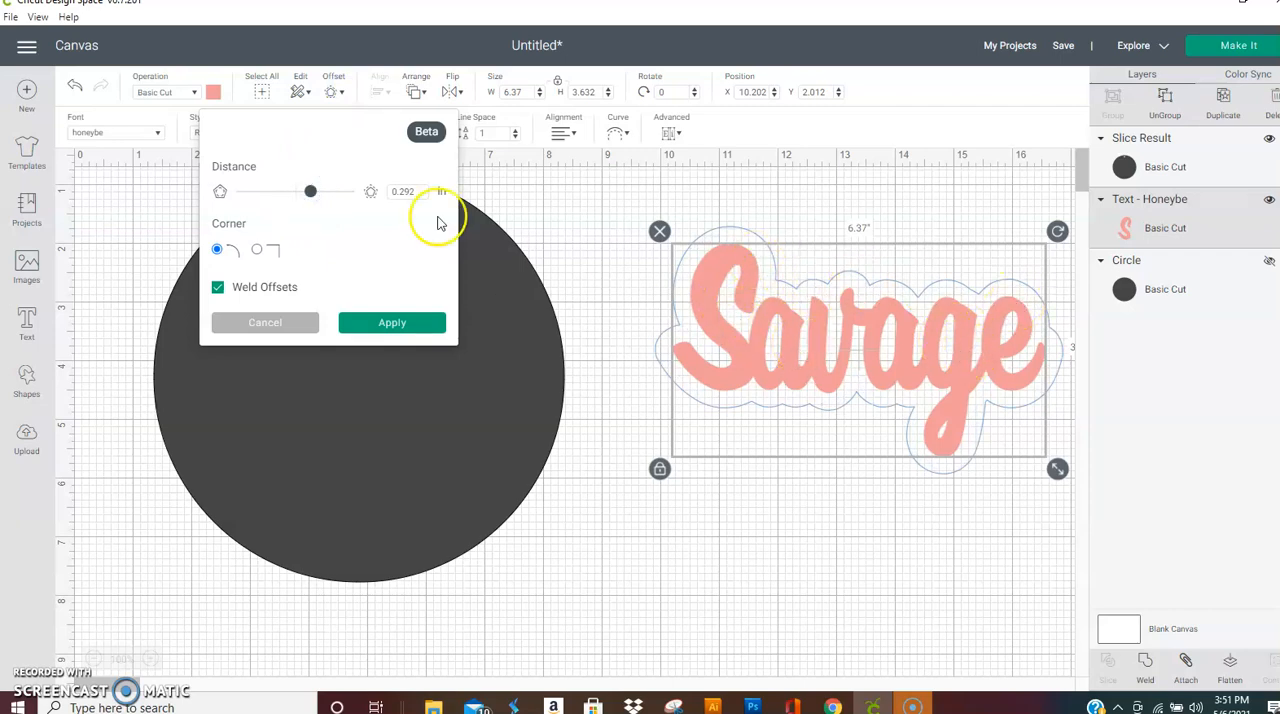
left_click_drag(311, 194, 300, 197)
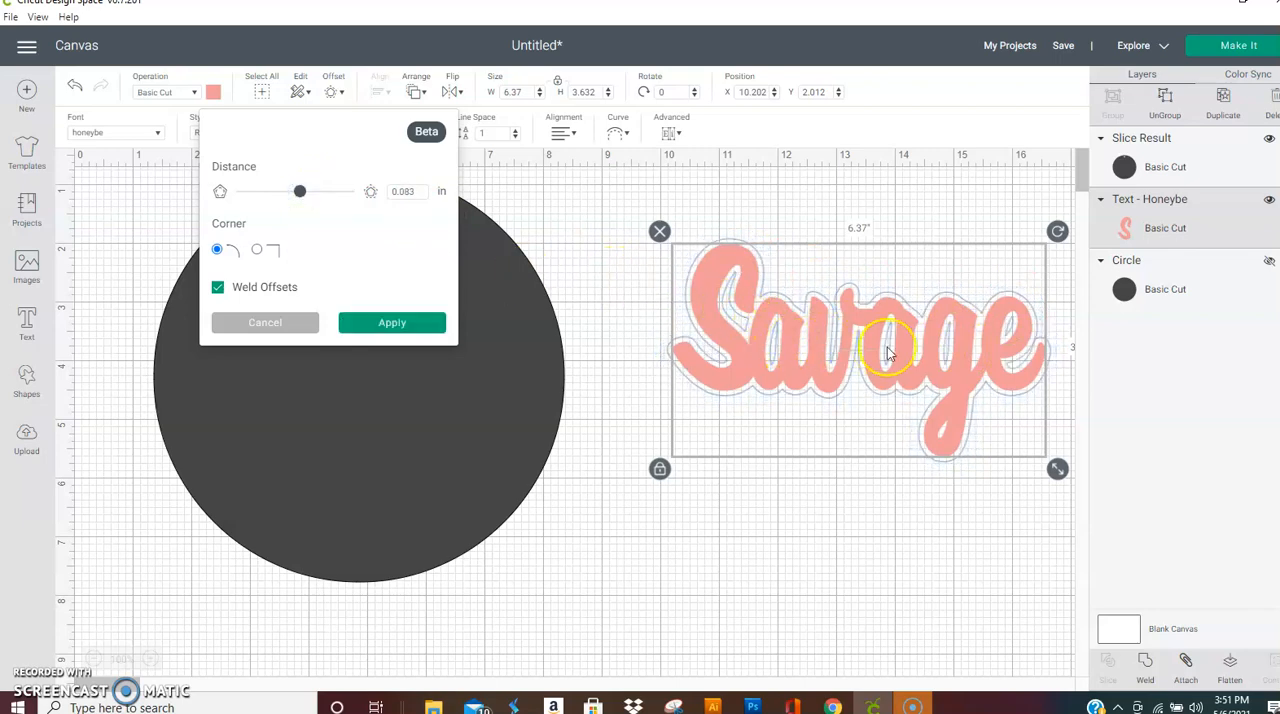
left_click_drag(302, 197, 306, 197)
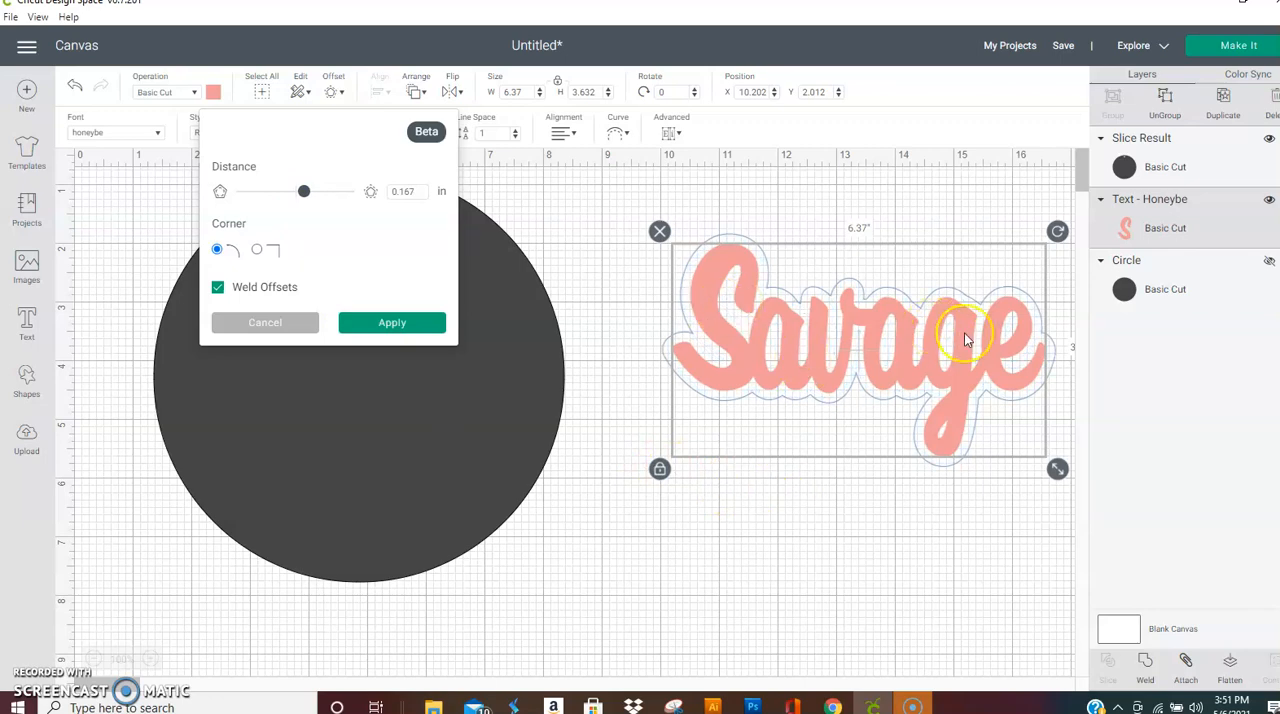
left_click(410, 323)
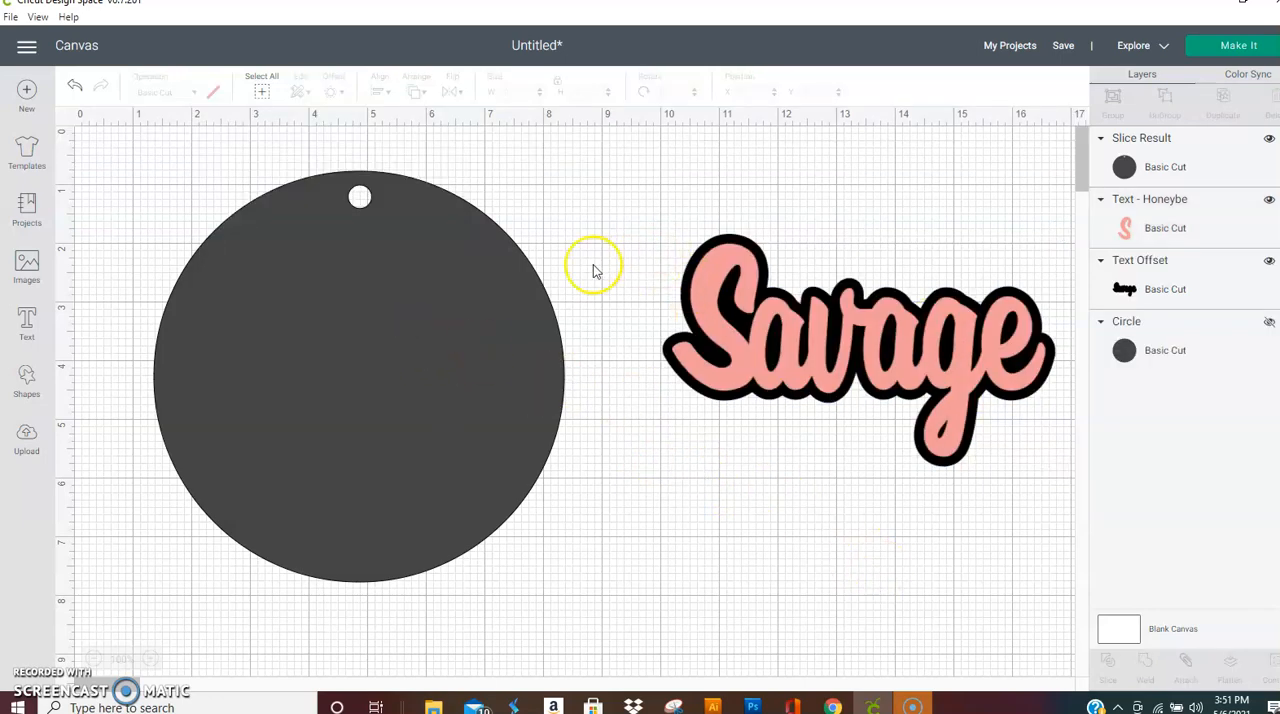
Step: Move the Savage text together with its offset onto the punched circle and send both to the front
left_click_drag(640, 217, 1057, 400)
left_click_drag(988, 357, 608, 384)
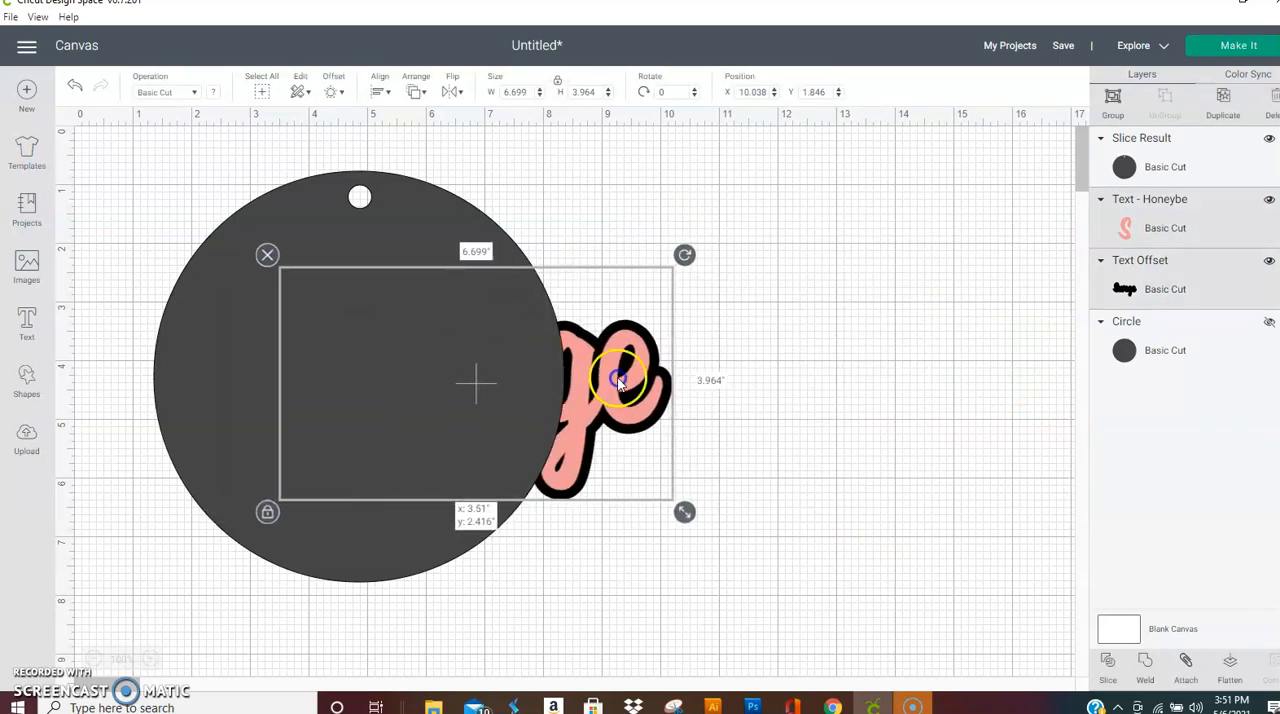
left_click(421, 93)
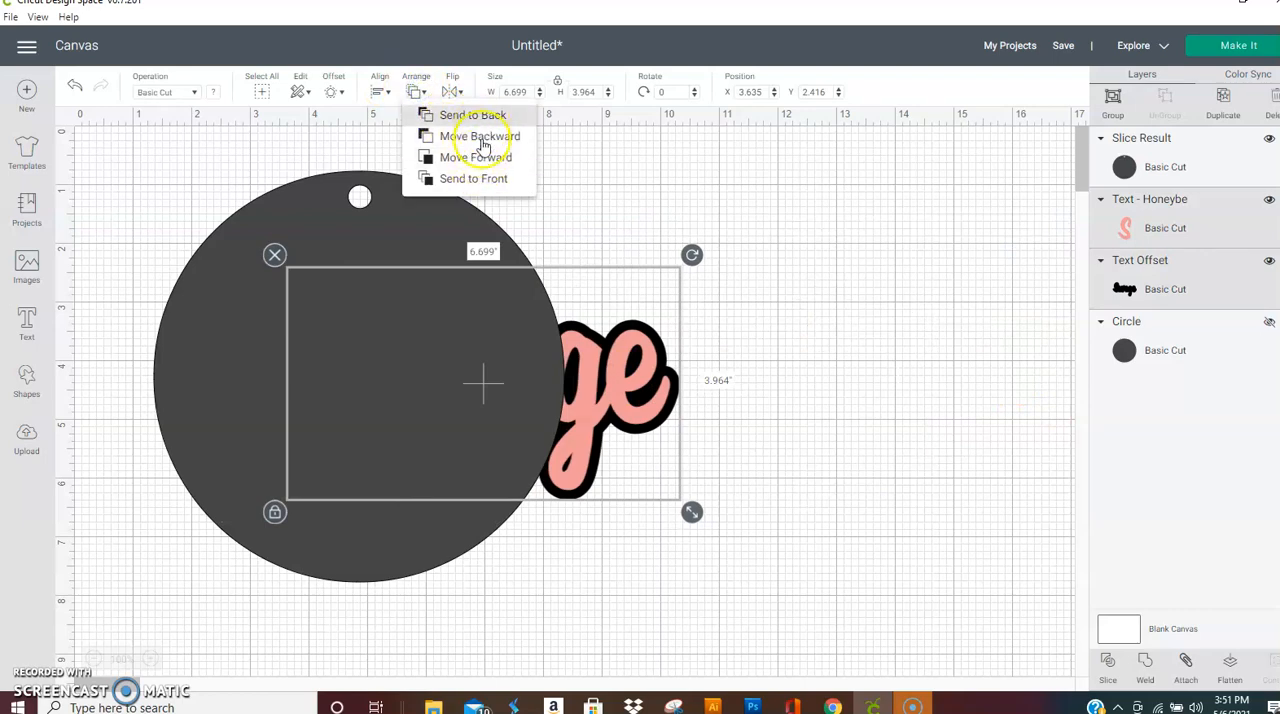
left_click(484, 178)
Step: Fit the Savage text and its offset across the middle of the circle, within its edges
left_click_drag(638, 398, 509, 396)
left_click_drag(568, 522, 575, 527)
left_click_drag(529, 400, 527, 402)
Step: Group the Savage text, its offset and the punched circle
left_click(714, 343)
left_click_drag(710, 340, 306, 486)
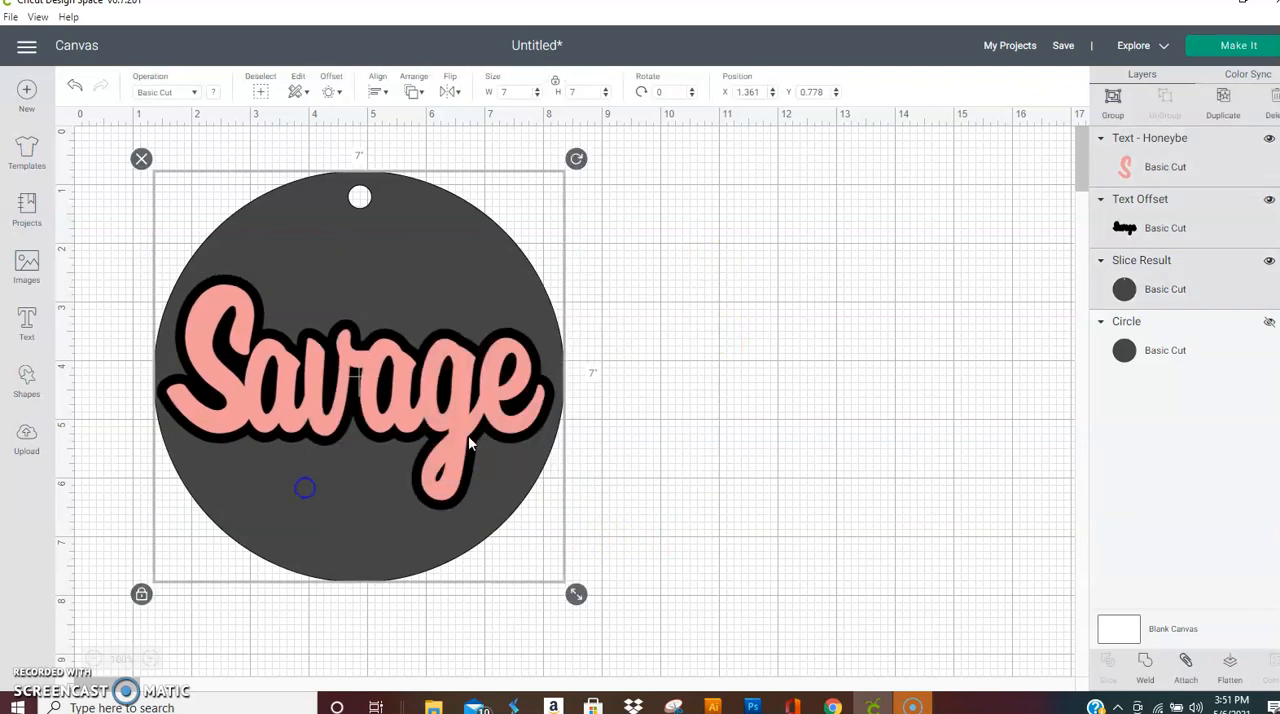
left_click(1113, 97)
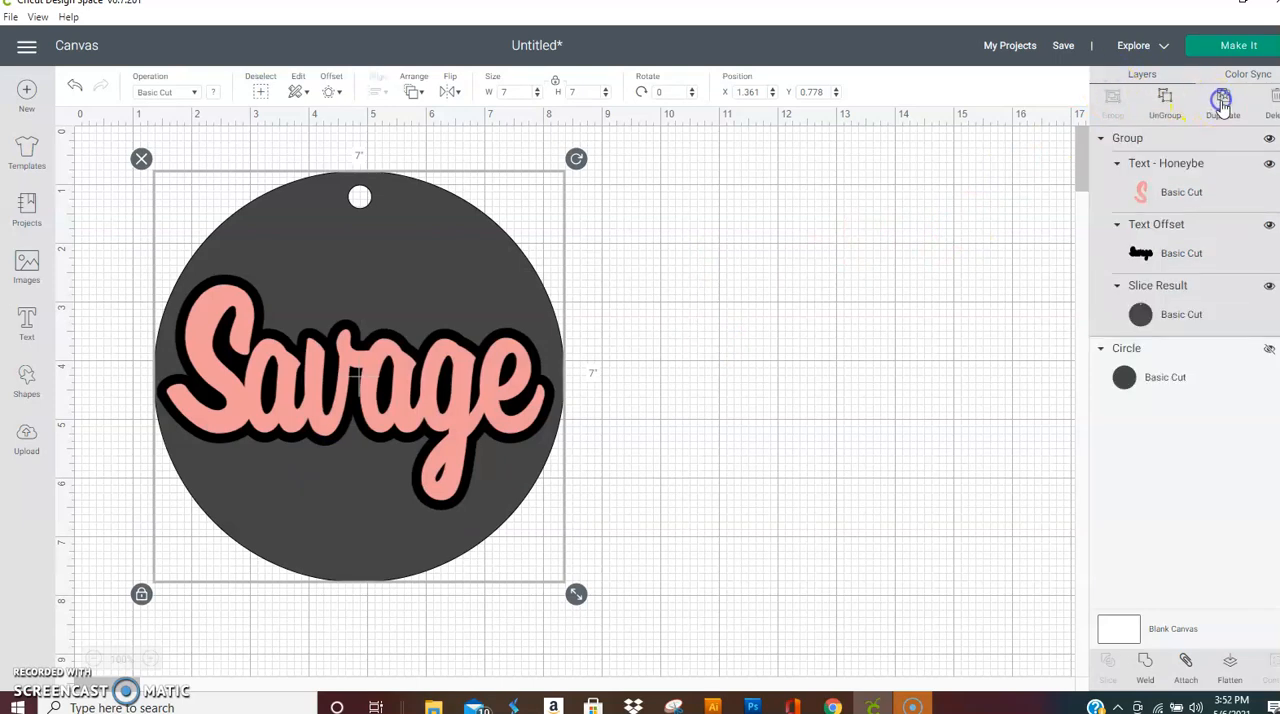
Step: Duplicate the grouped design and hide the original group
left_click(1223, 100)
left_click(1100, 138)
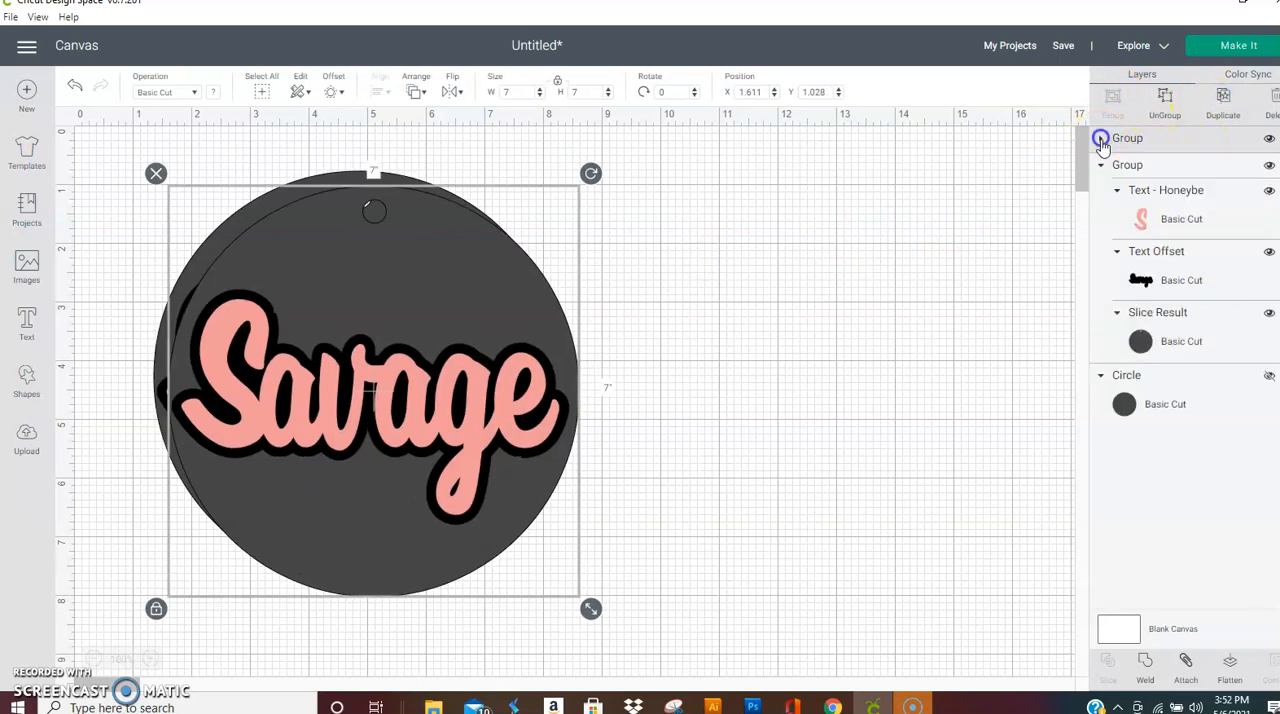
left_click(1268, 166)
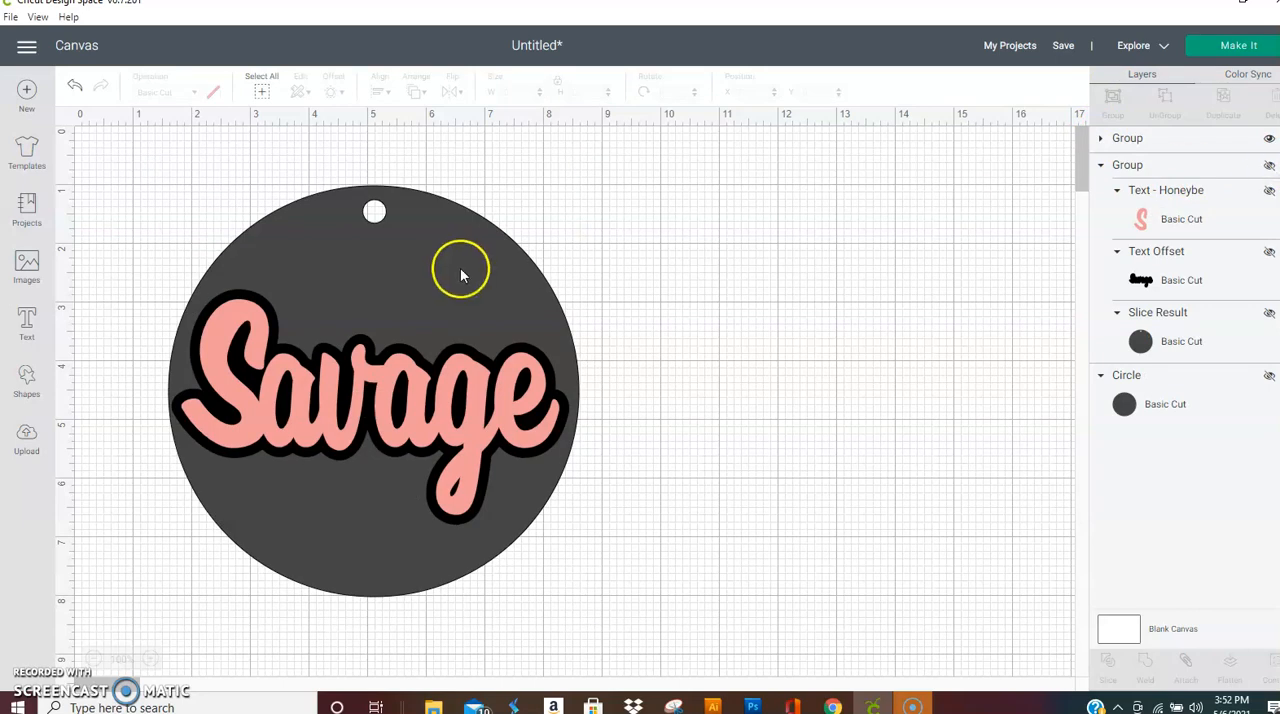
Step: Move the visible group to about X 0.847, Y 0.736 and ungroup it
left_click_drag(402, 330, 806, 340)
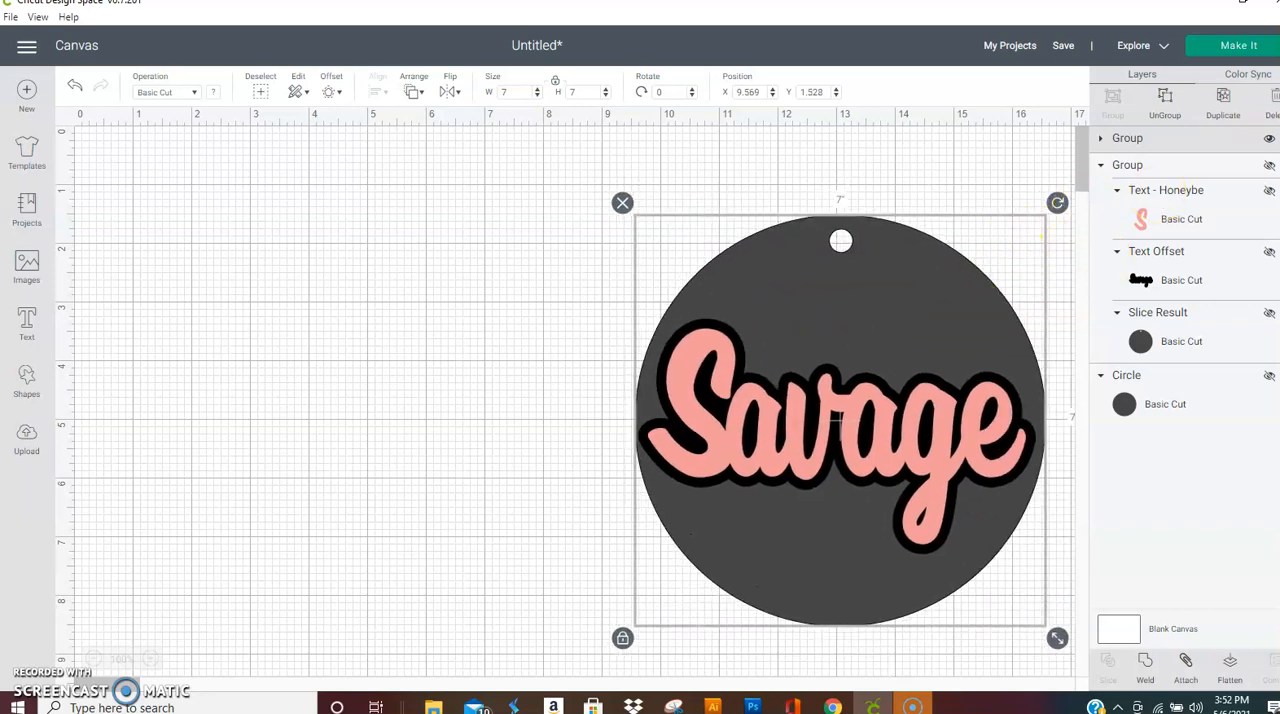
left_click_drag(837, 371, 414, 323)
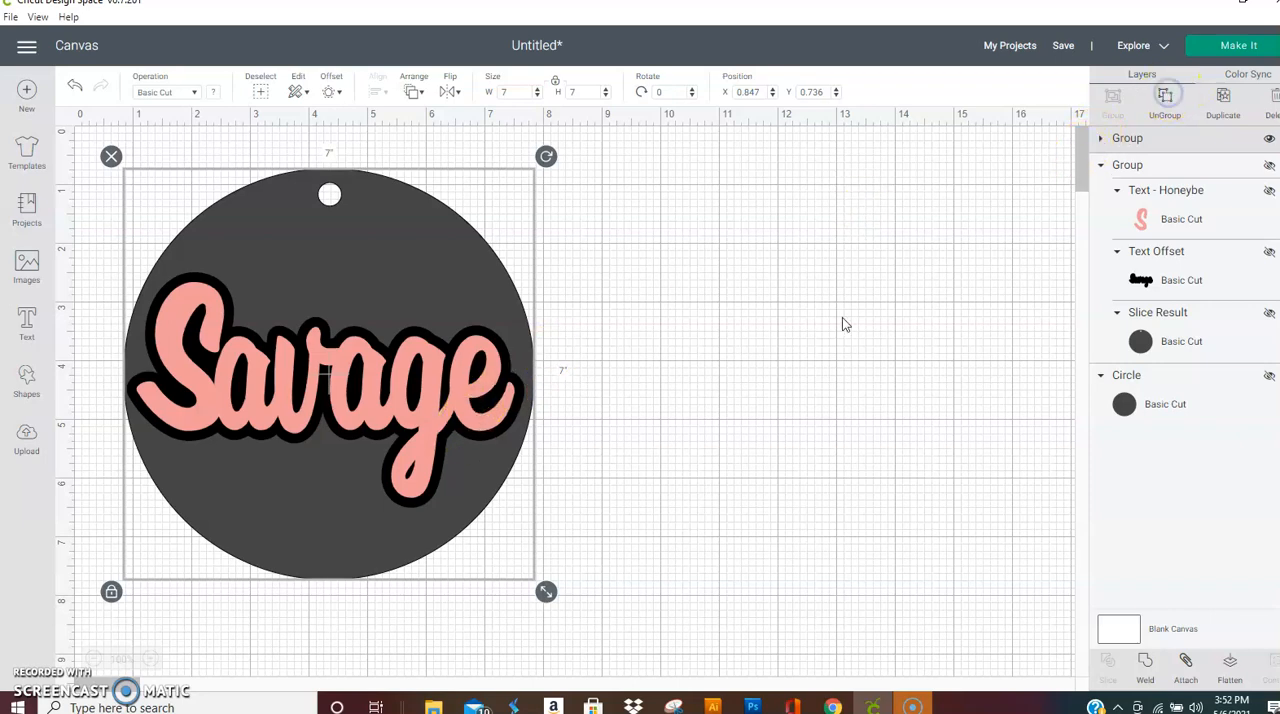
left_click(607, 328)
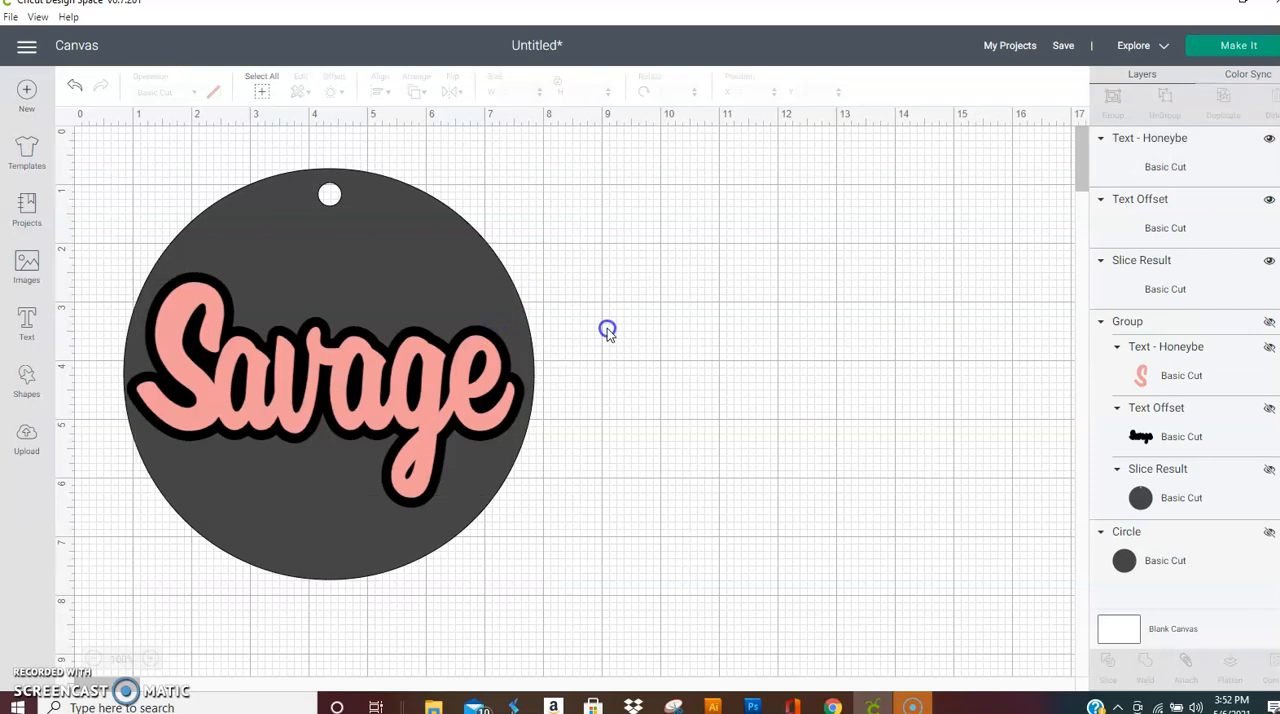
Step: Duplicate the punched circle, move the copy clear of the design and hide it
left_click(433, 284)
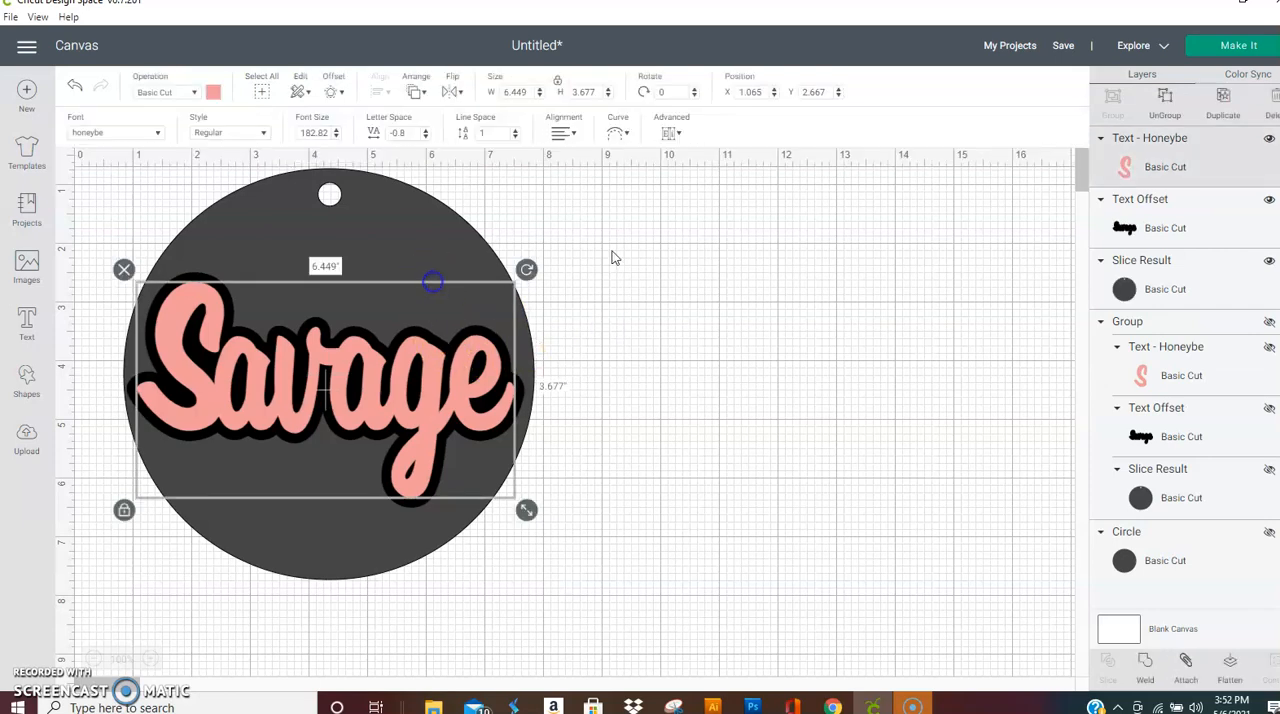
left_click(443, 214, "shift")
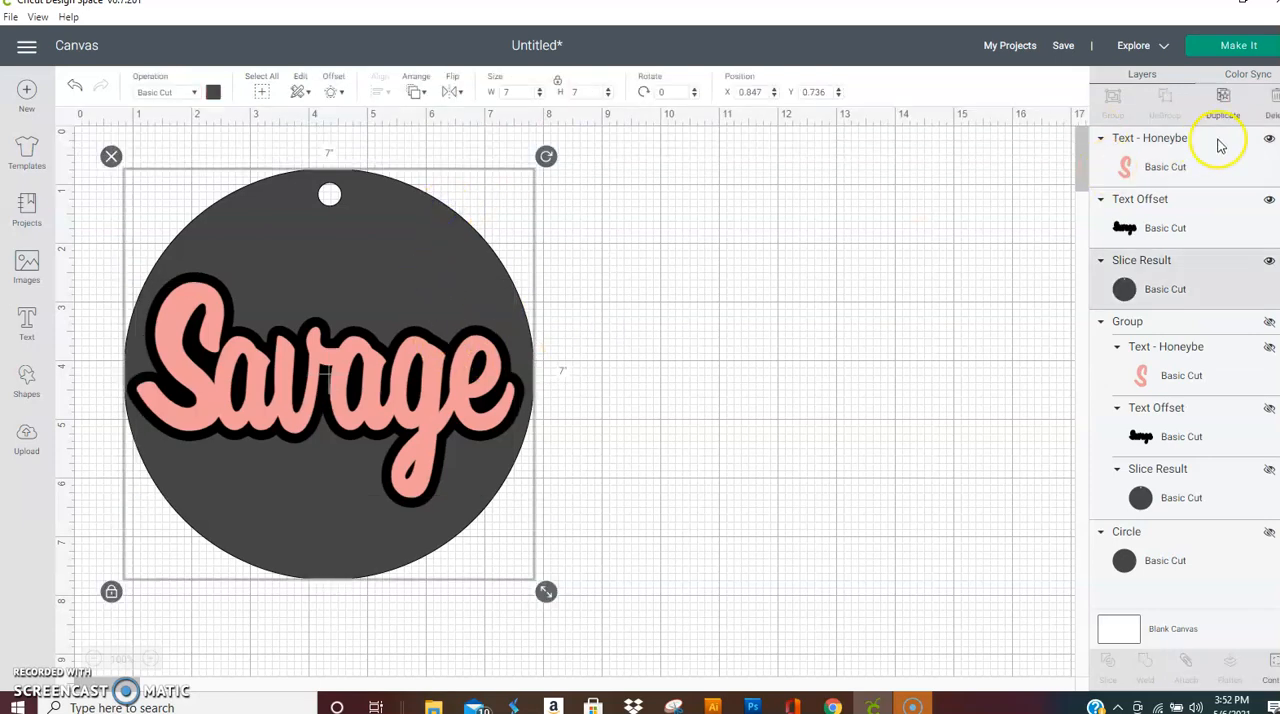
left_click(1224, 97)
left_click_drag(429, 266, 915, 245)
left_click(1268, 139)
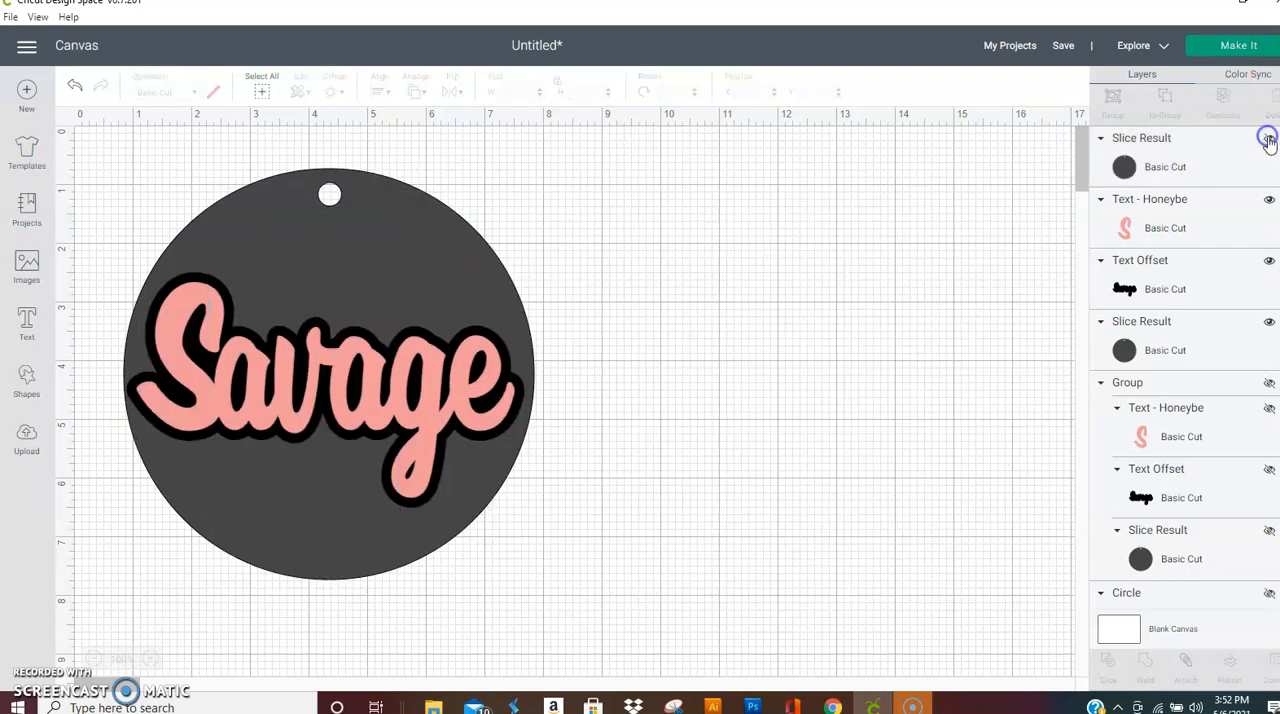
left_click(483, 373)
left_click_drag(470, 380, 894, 480)
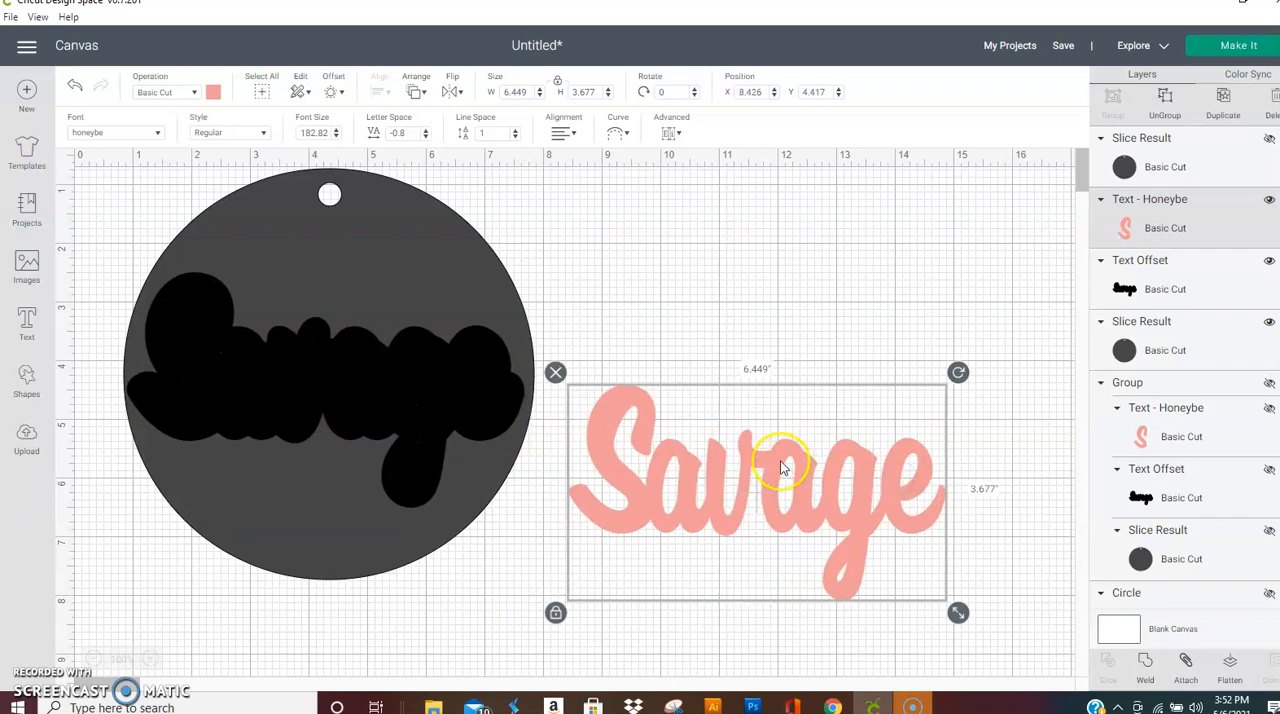
key("ctrl+z")
Step: Select the Savage text together with its offset and move both off the circle to about X 9.718, Y 1.082
left_click(1177, 231)
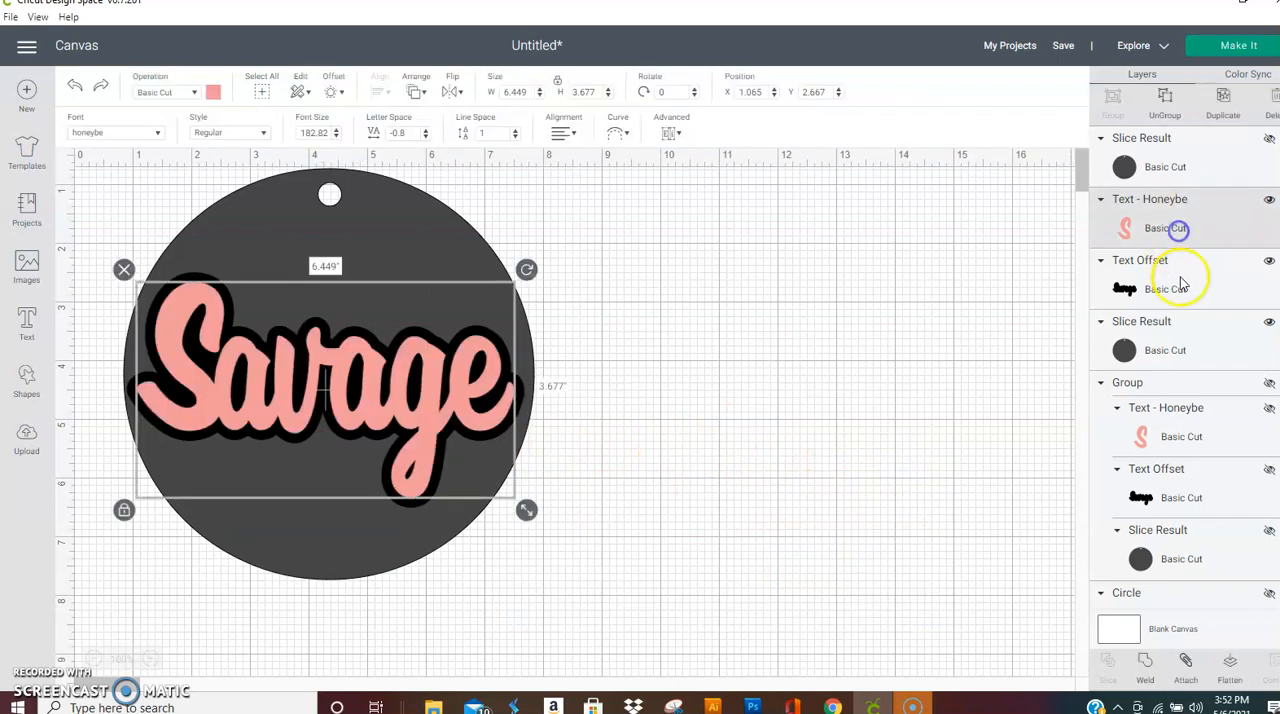
left_click(1183, 279, "ctrl")
left_click_drag(486, 378, 994, 295)
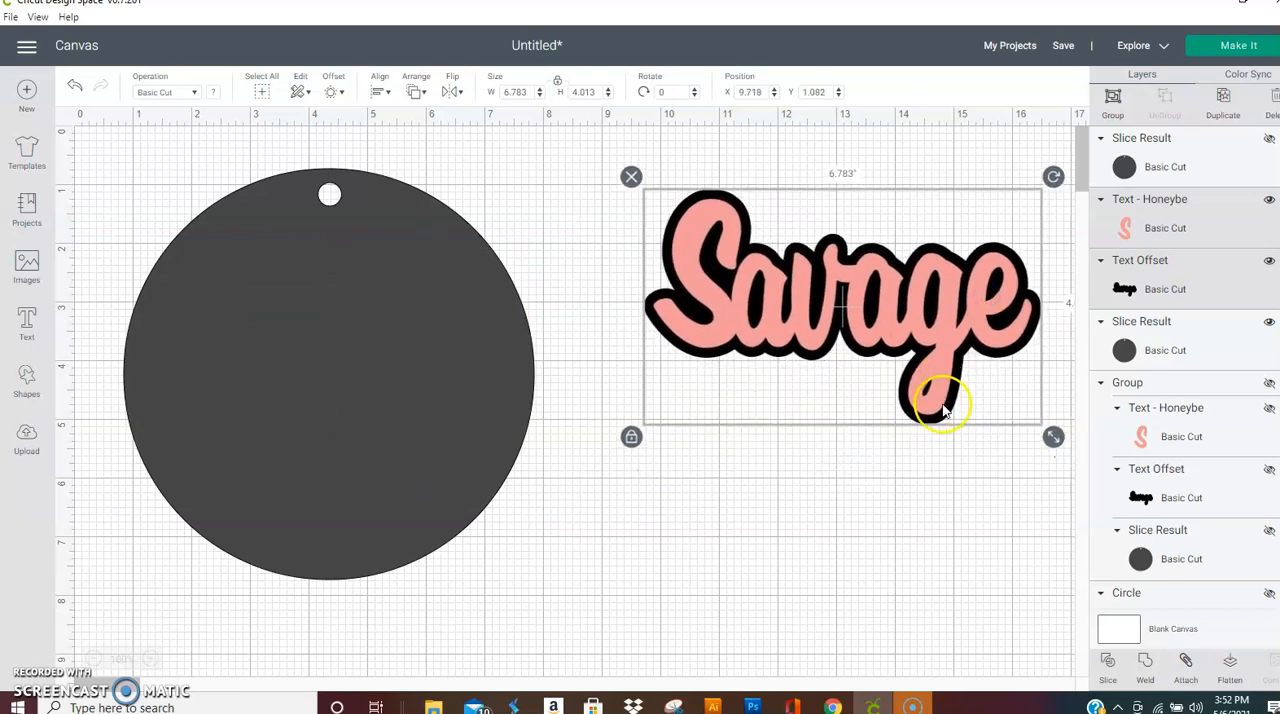
Step: Recolour the visible punched circle yellow and place it at about X 0.708, Y 0.431
left_click(395, 367)
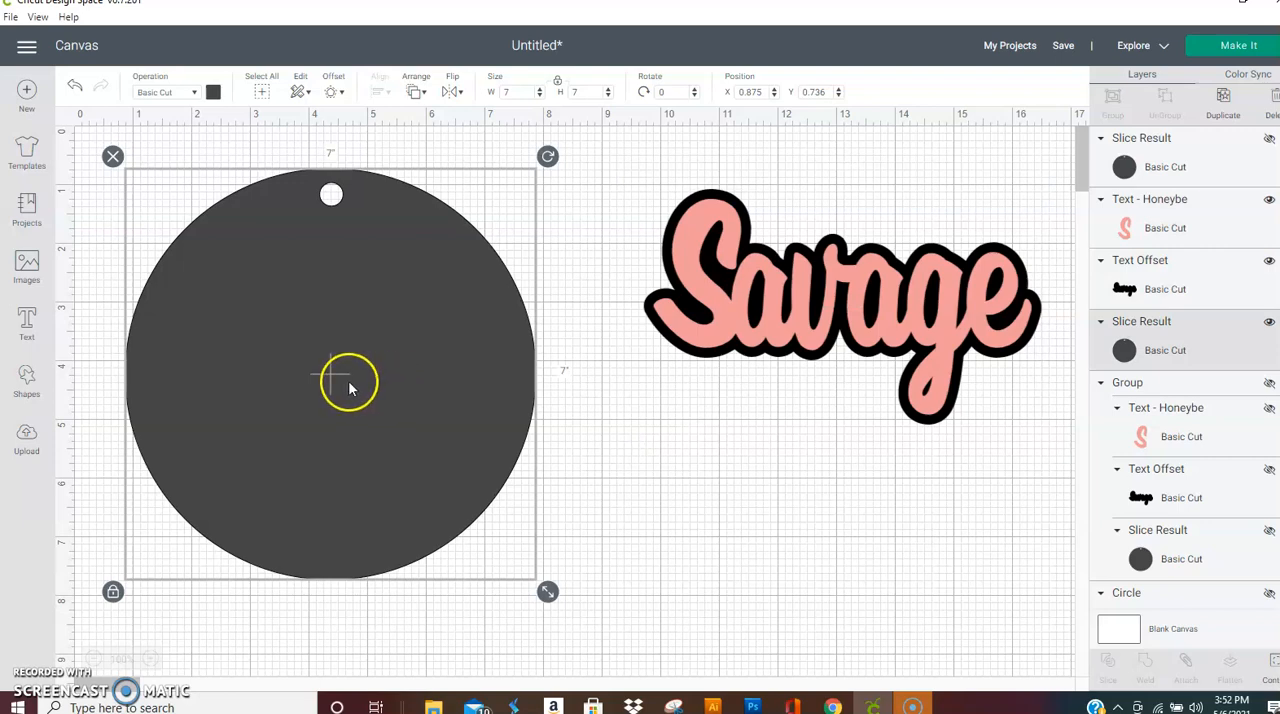
left_click_drag(395, 260, 362, 265)
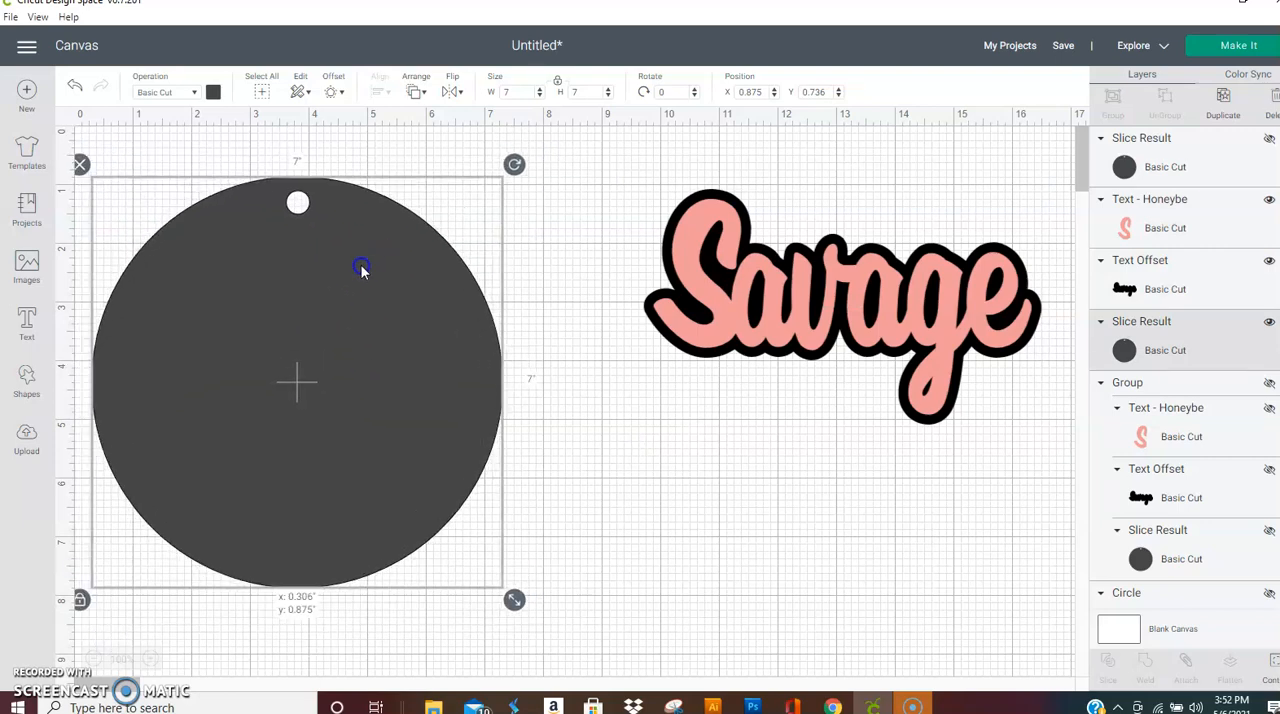
left_click(213, 92)
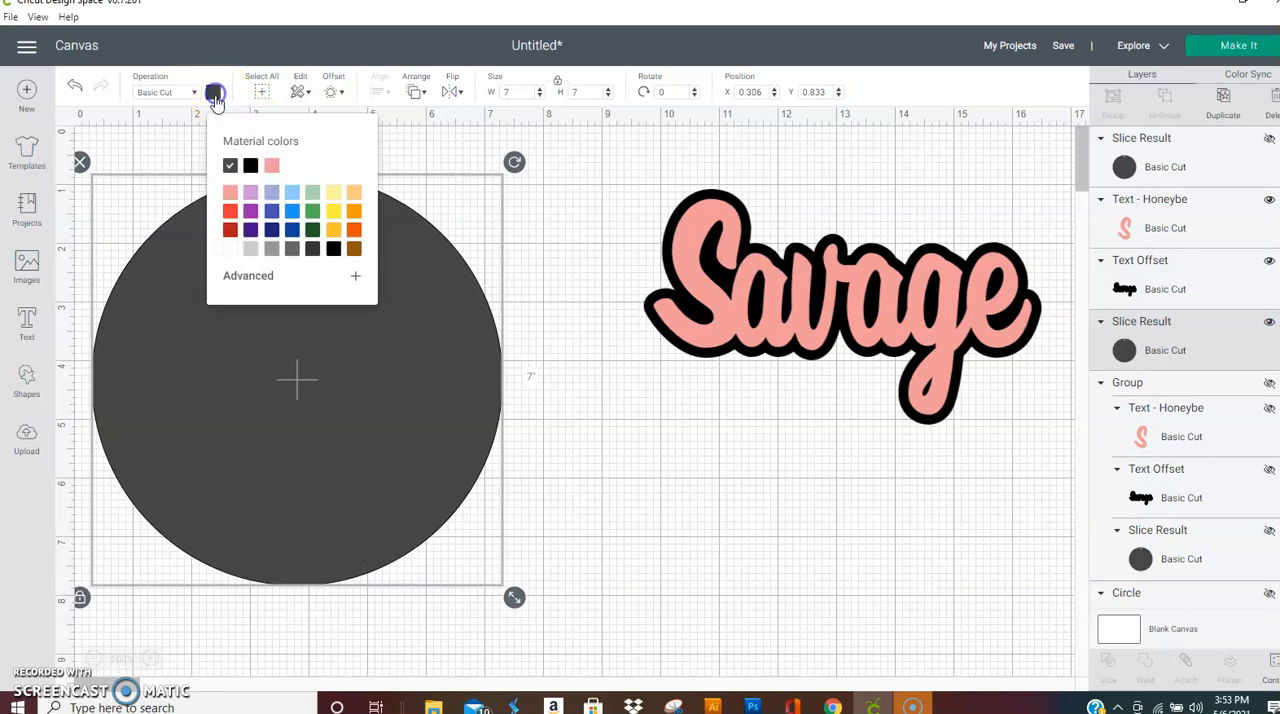
left_click(333, 213)
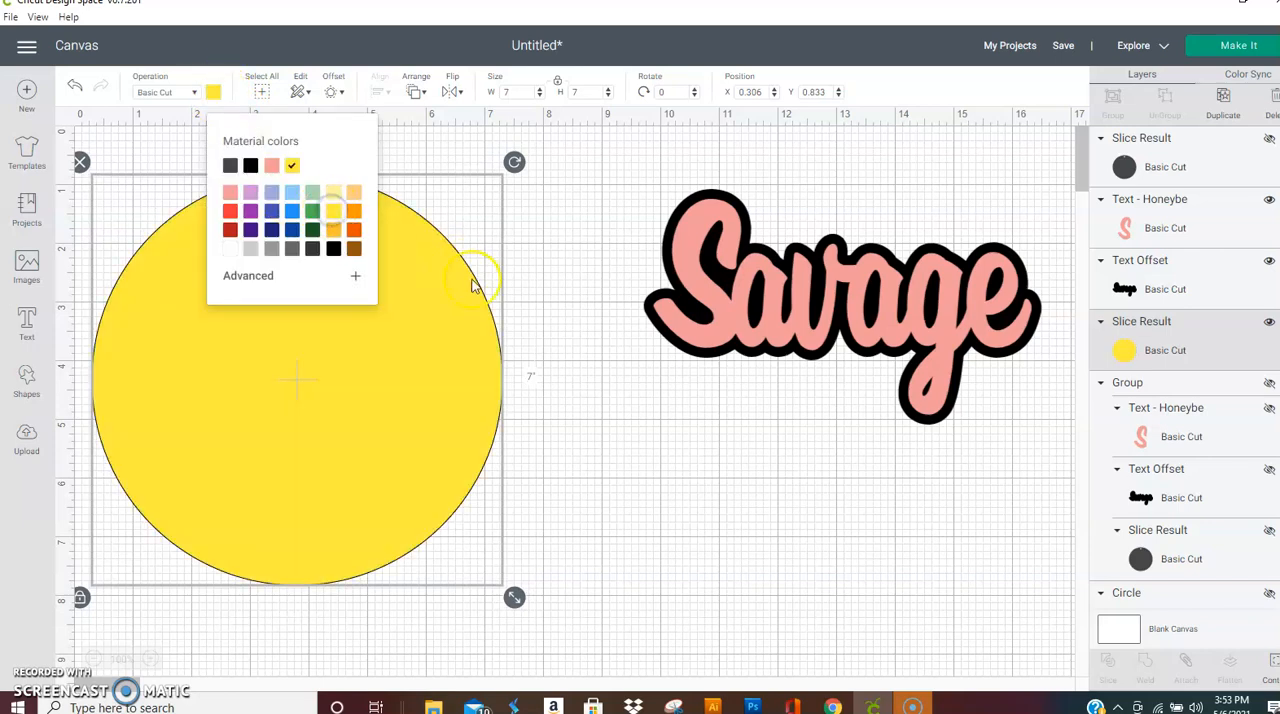
left_click(572, 295)
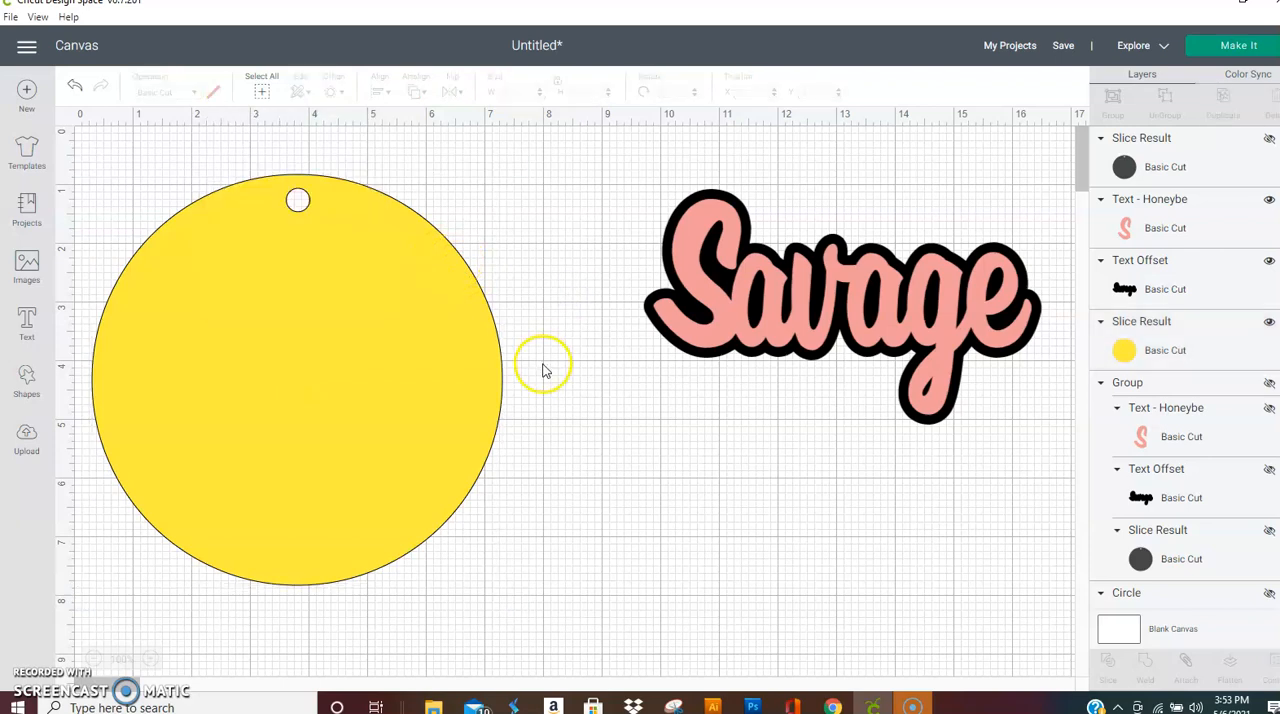
left_click_drag(386, 323, 406, 297)
Step: Move the pink Savage text below its offset and place a duplicate of the offset across the yellow circle at about X 0.829, Y 2.152
left_click(777, 313)
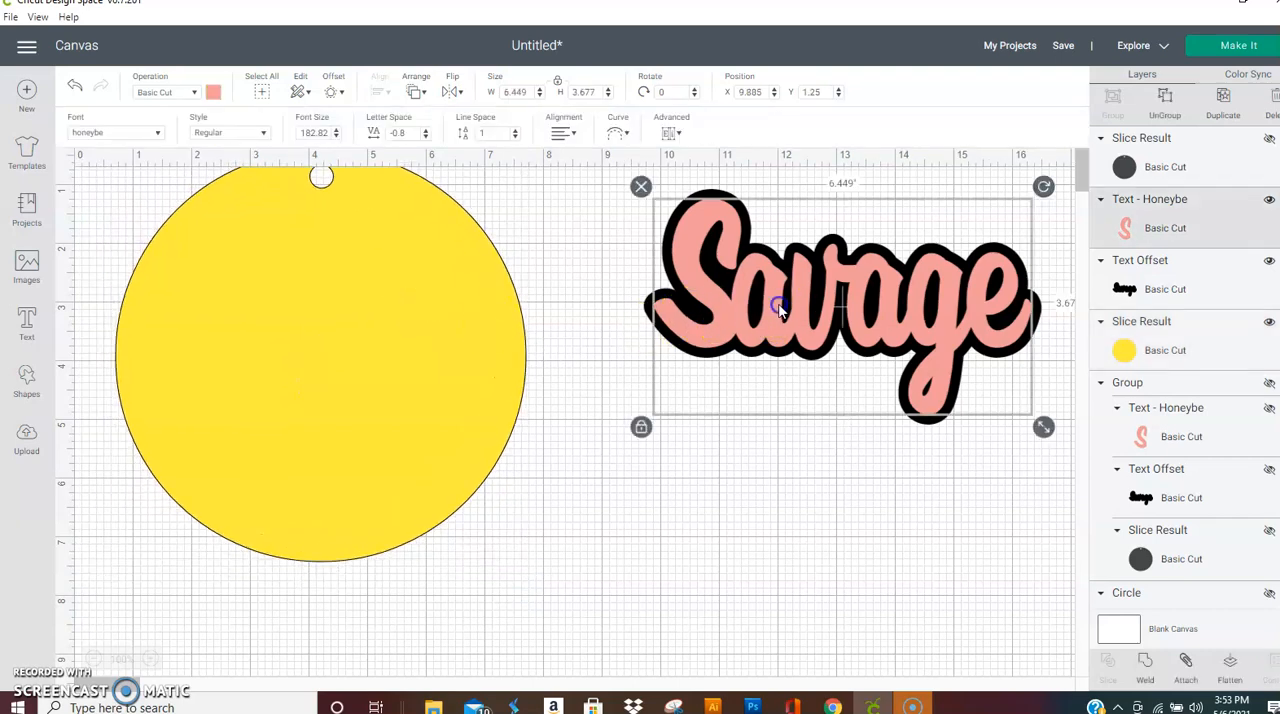
left_click_drag(780, 311, 771, 463)
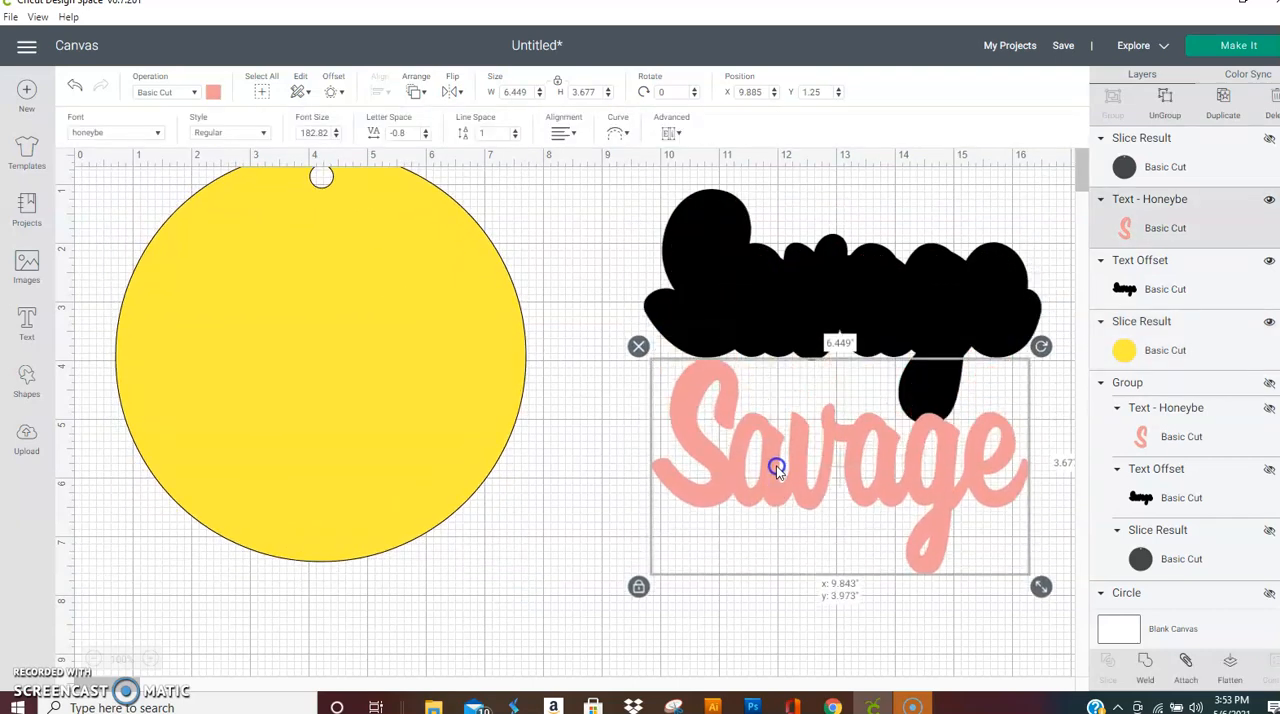
left_click(866, 303)
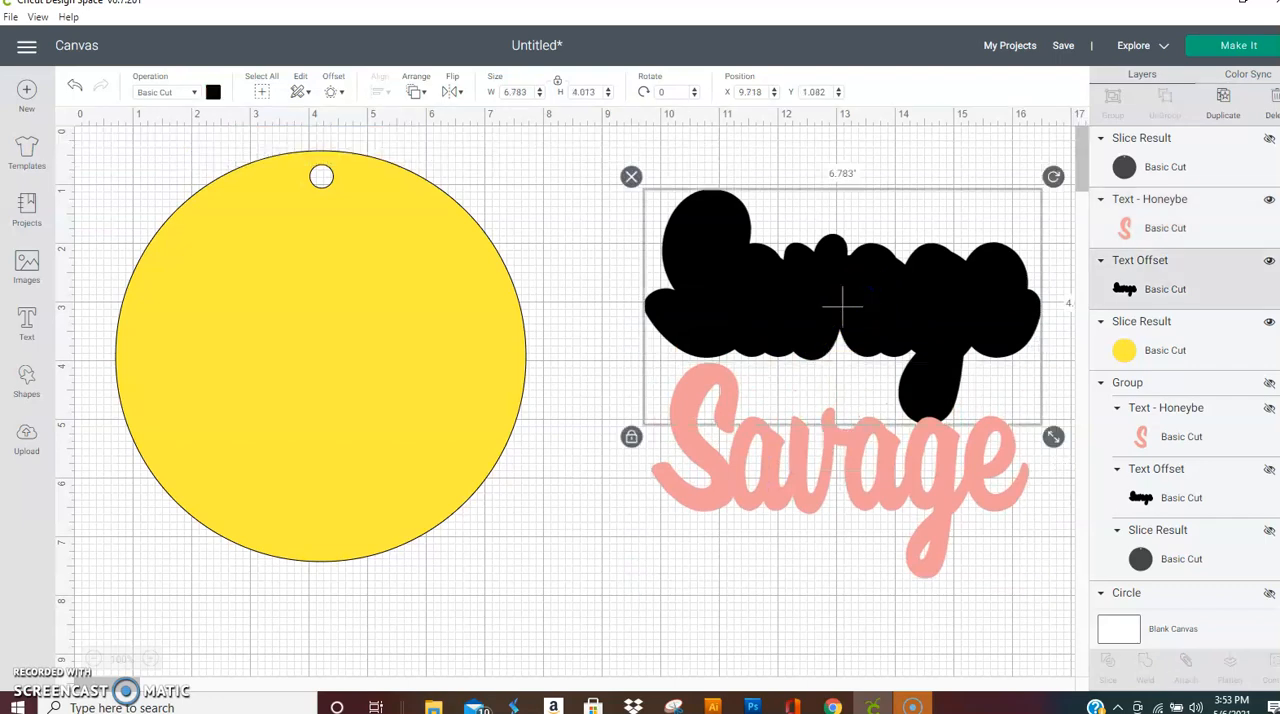
left_click(1226, 100)
left_click_drag(934, 303, 404, 352)
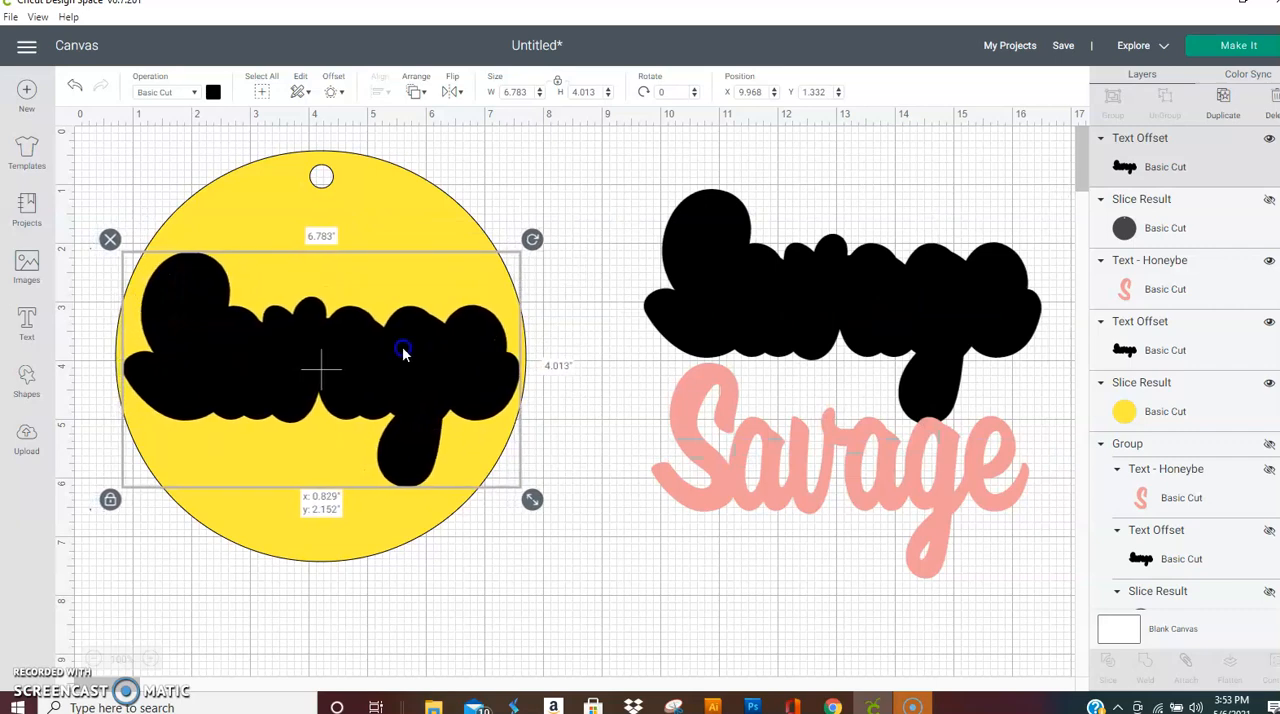
Step: Slice the yellow circle with the offset copy on it and delete the black slice piece
left_click(574, 247)
left_click_drag(574, 232, 523, 503)
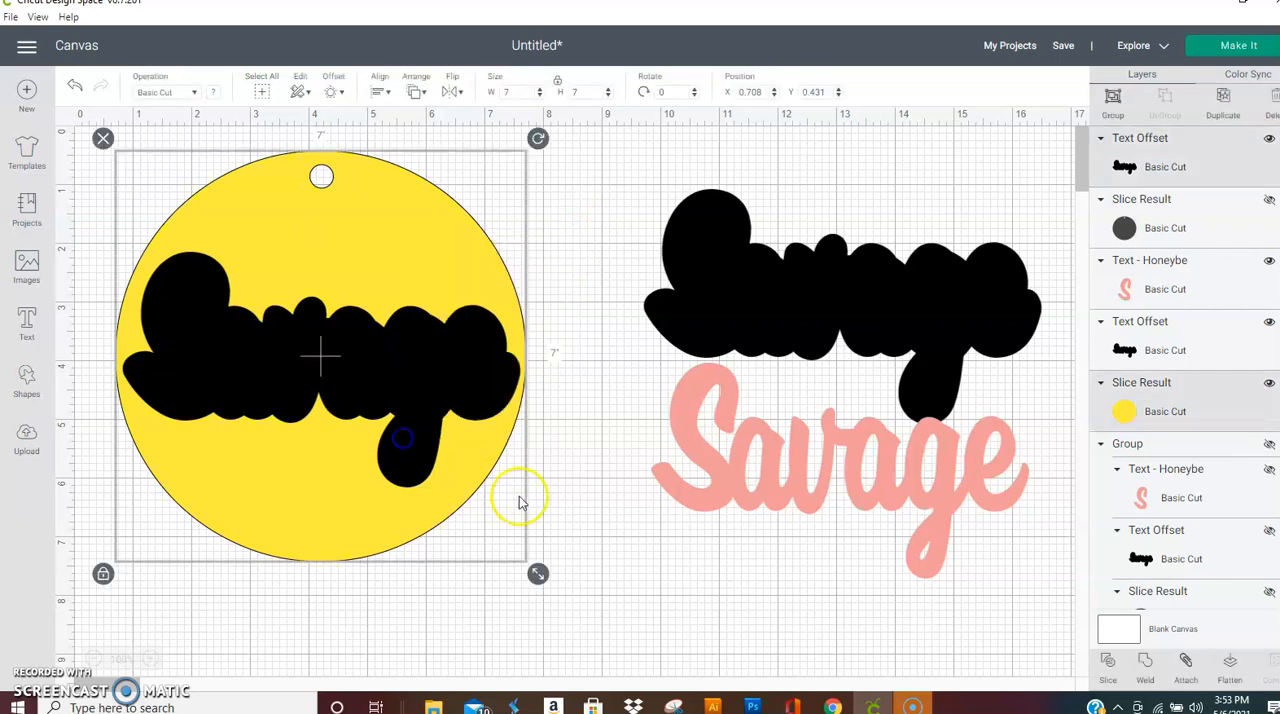
left_click(1108, 664)
left_click(416, 371)
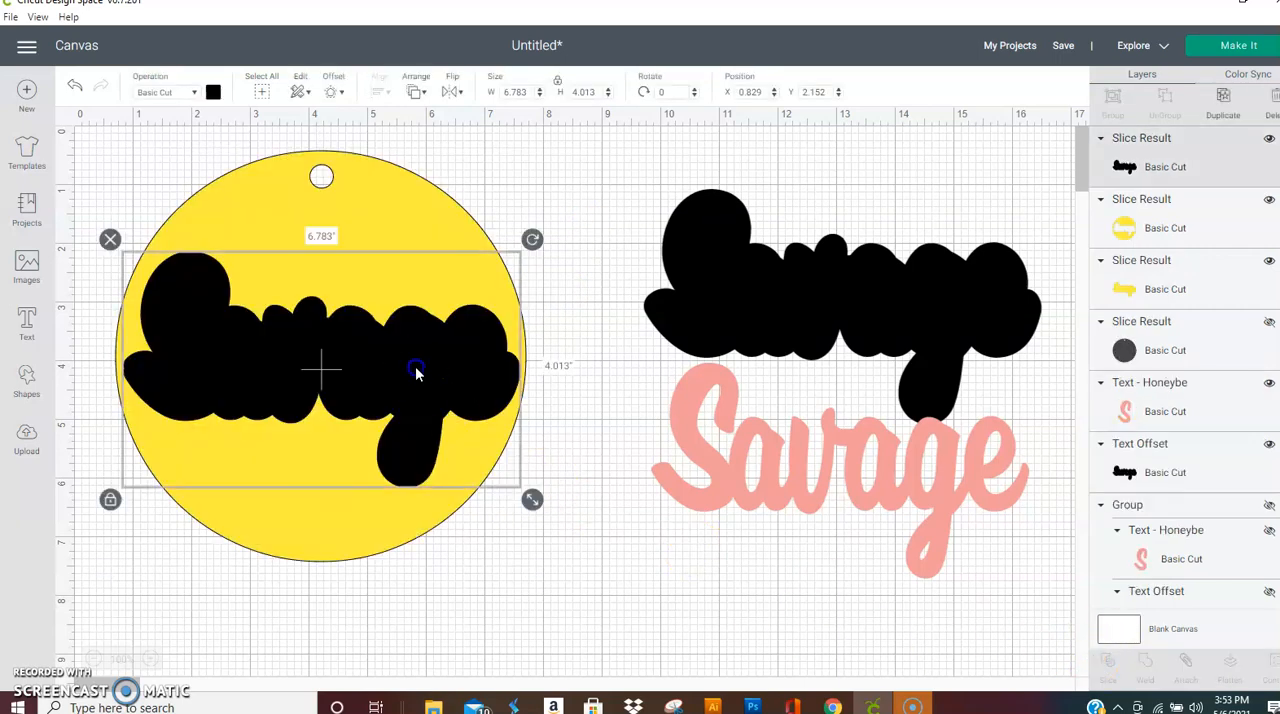
left_click(109, 239)
Step: Send the cut yellow circle to the back and delete the yellow lettering-shaped slice piece
left_click(308, 348)
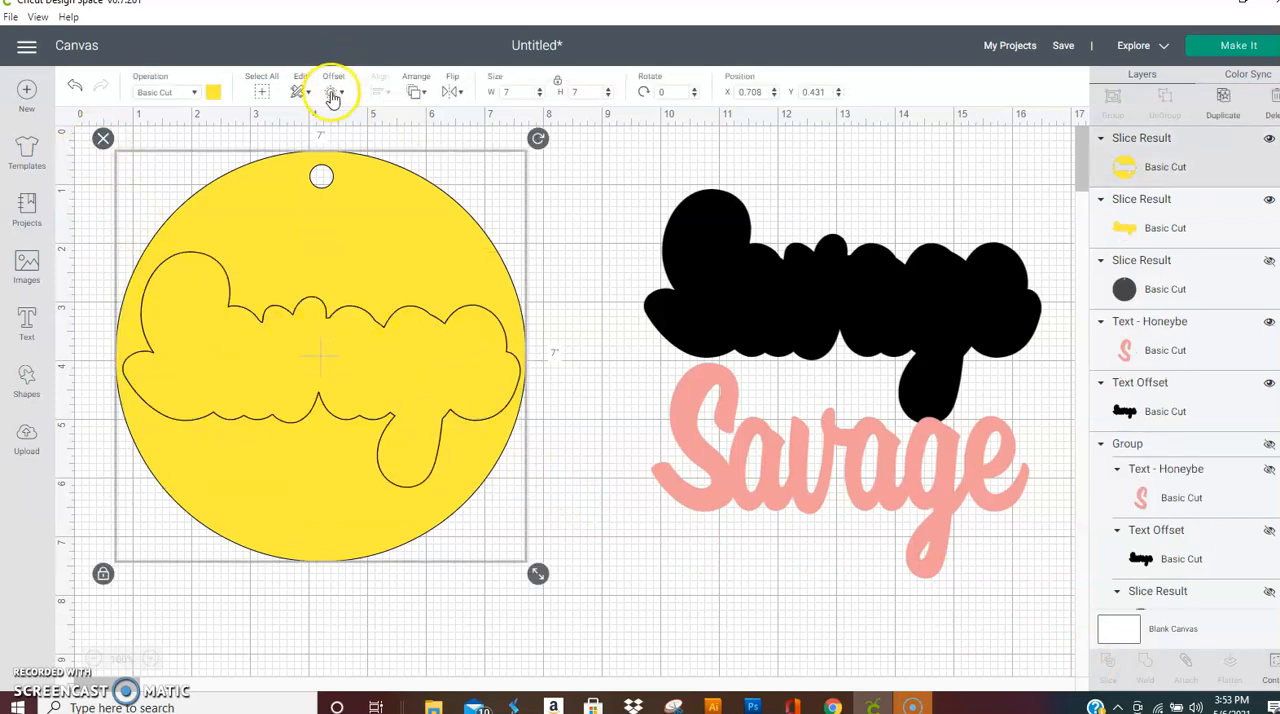
left_click(415, 92)
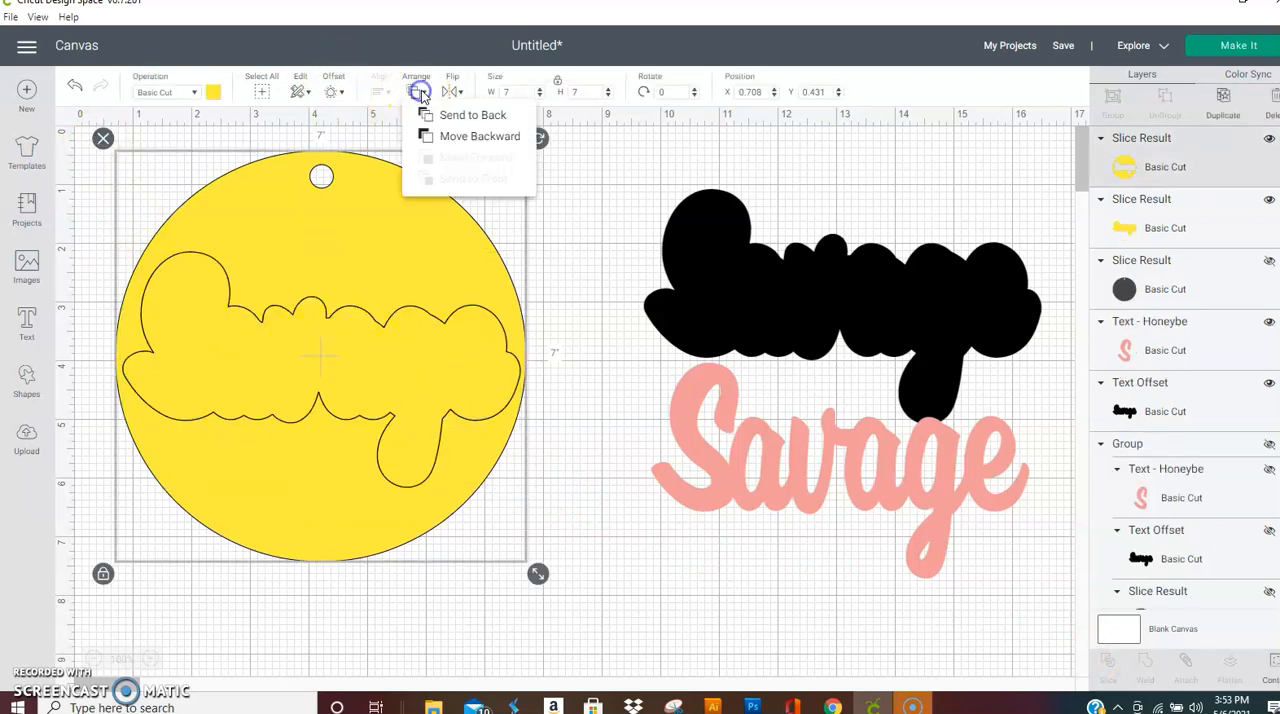
left_click(474, 118)
left_click(435, 355)
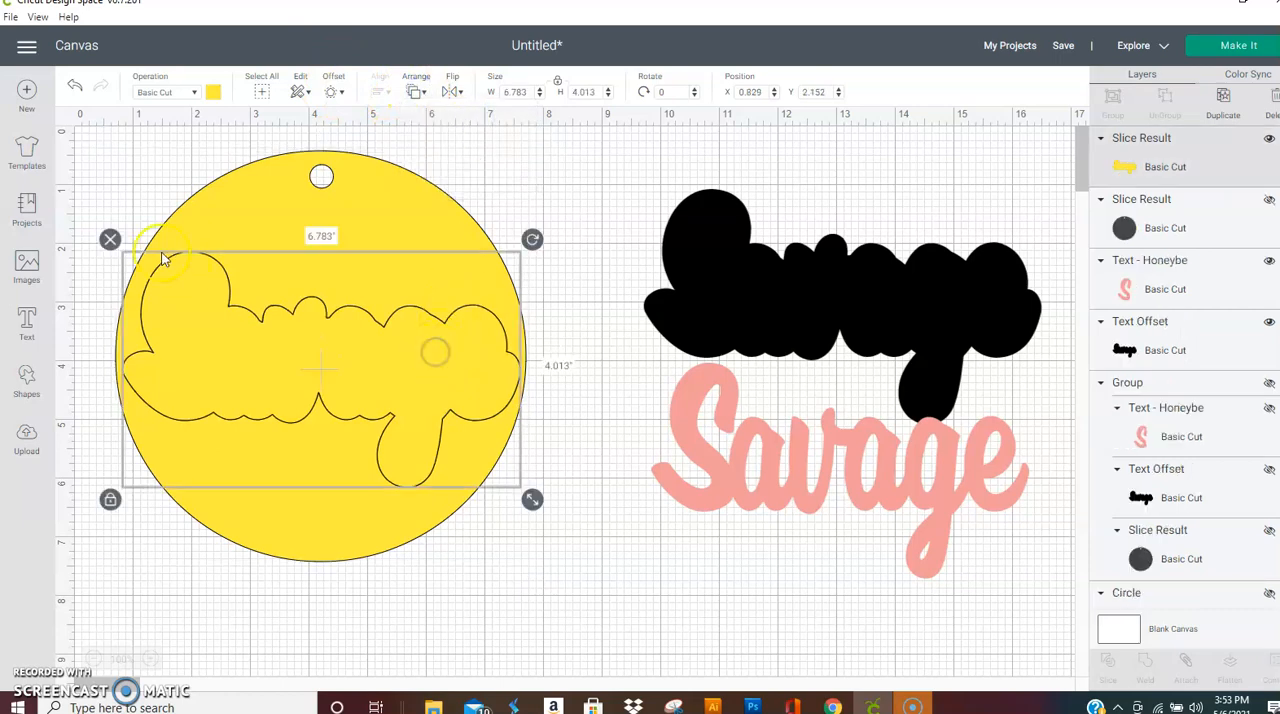
key("Delete")
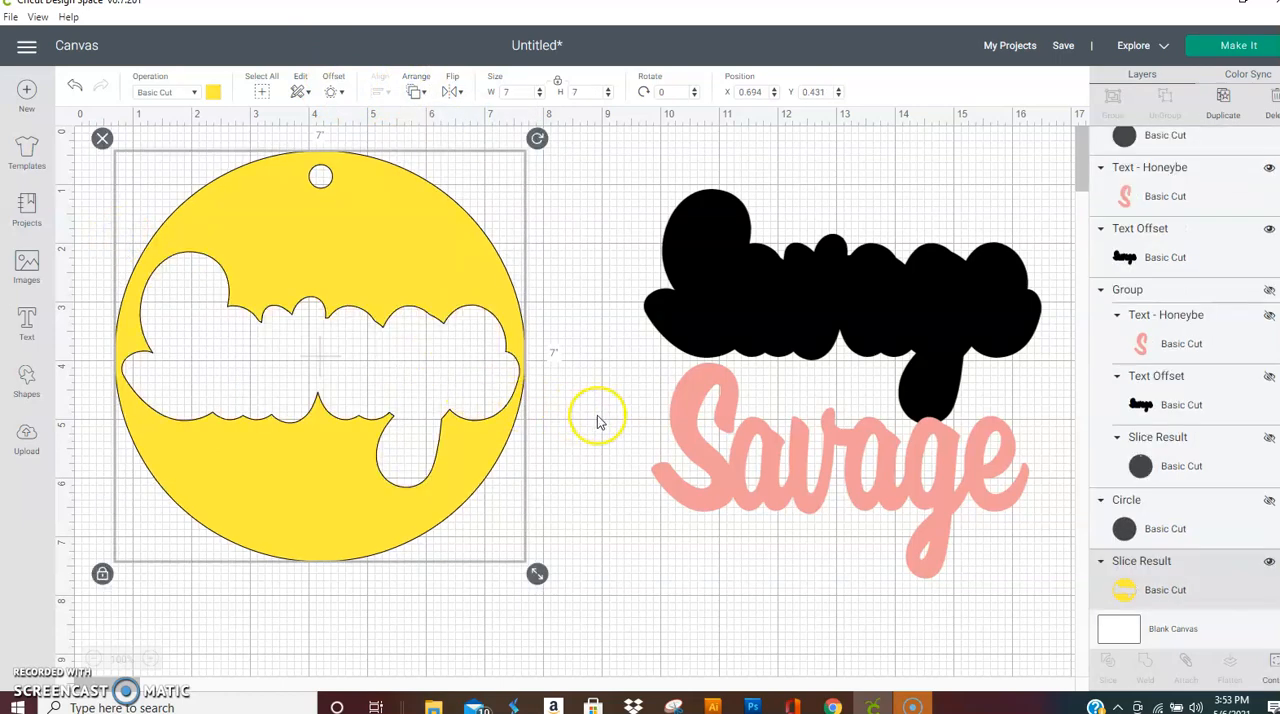
Step: Place the black offset behind the Savage text and move both together over the circle's lower part
left_click_drag(858, 285, 900, 440)
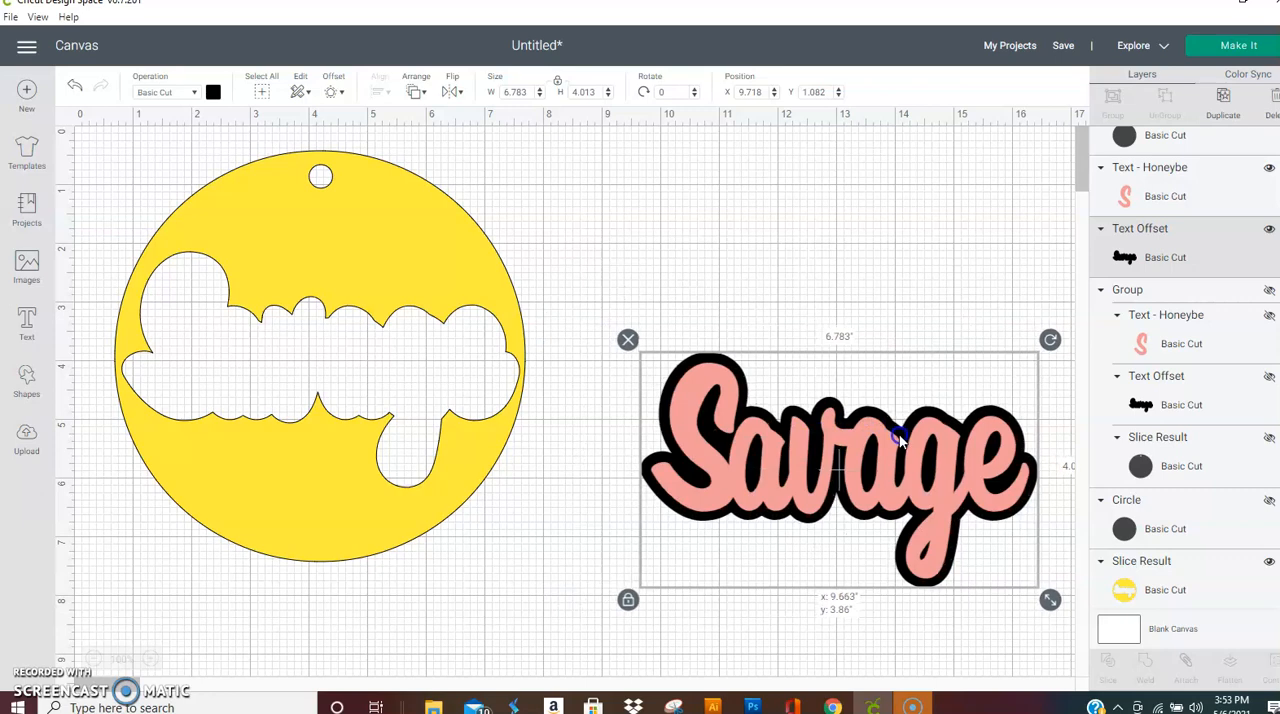
left_click(849, 280)
left_click_drag(749, 320, 960, 518)
left_click_drag(905, 468, 390, 506)
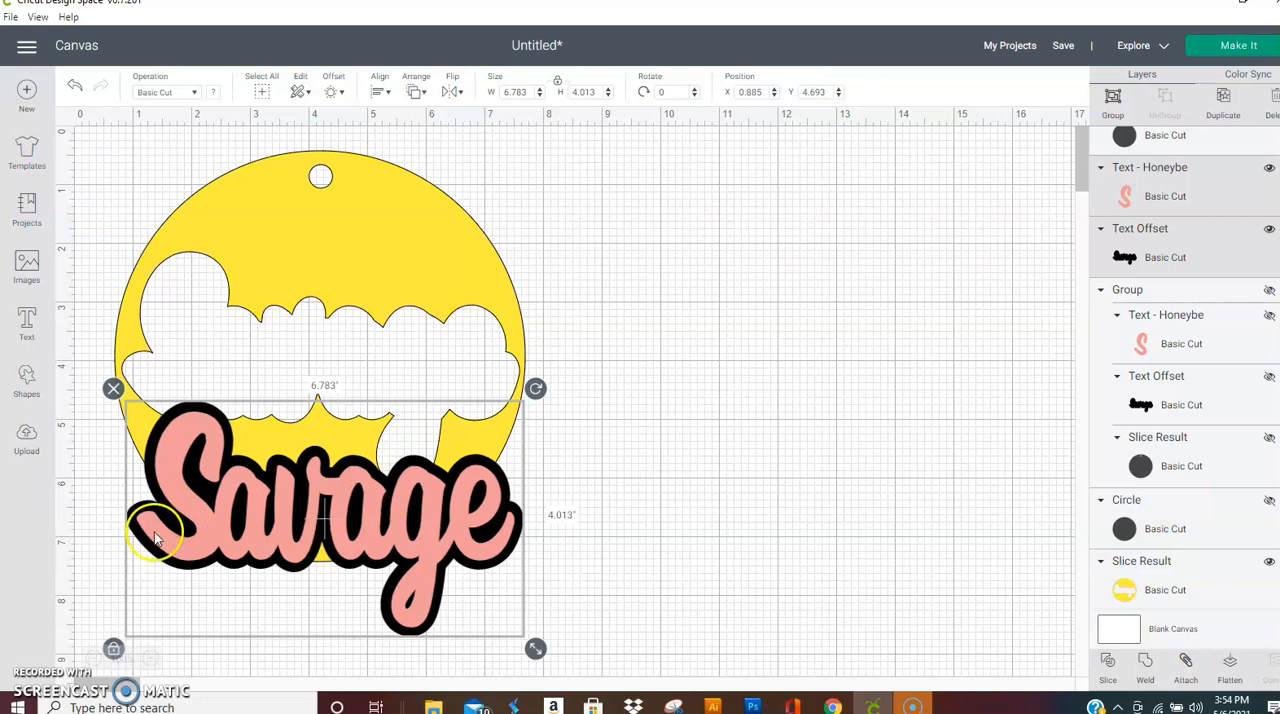
Step: Fit the Savage text and offset into the circle's cut-out, and move them back off it to about X 2.704, Y 4.555
left_click(266, 503)
left_click_drag(266, 503, 306, 341)
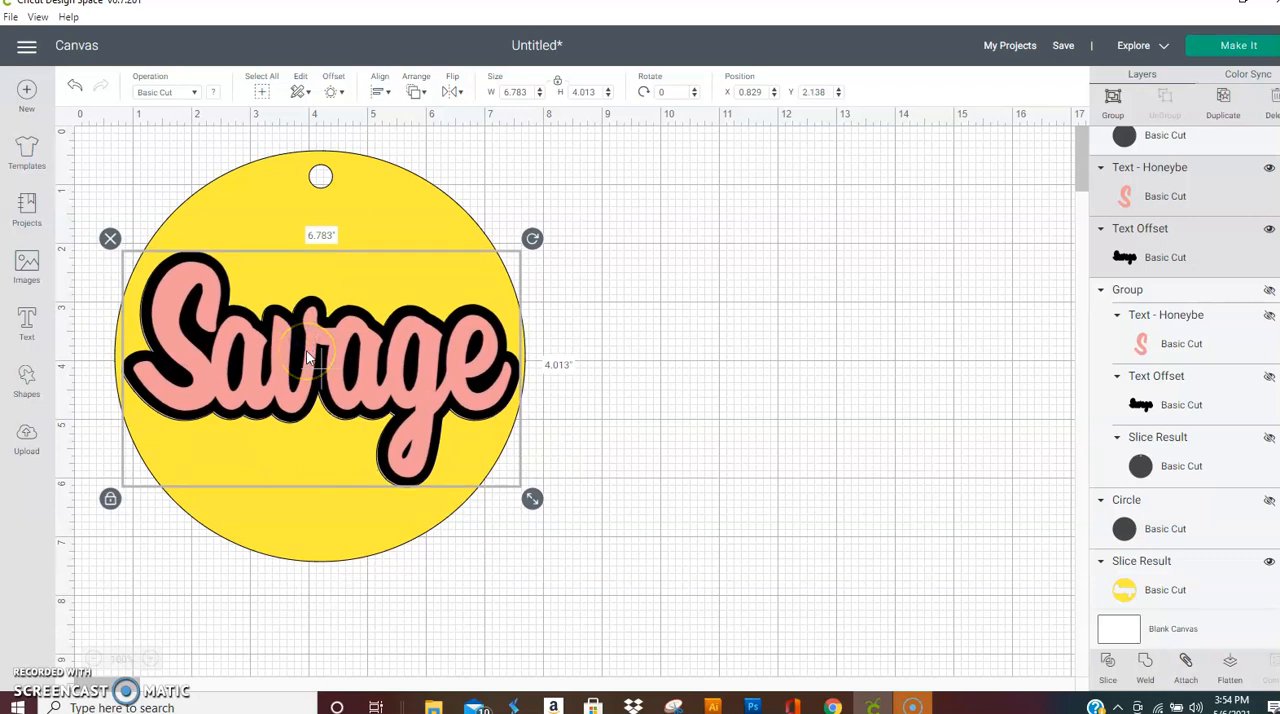
left_click_drag(293, 343, 662, 393)
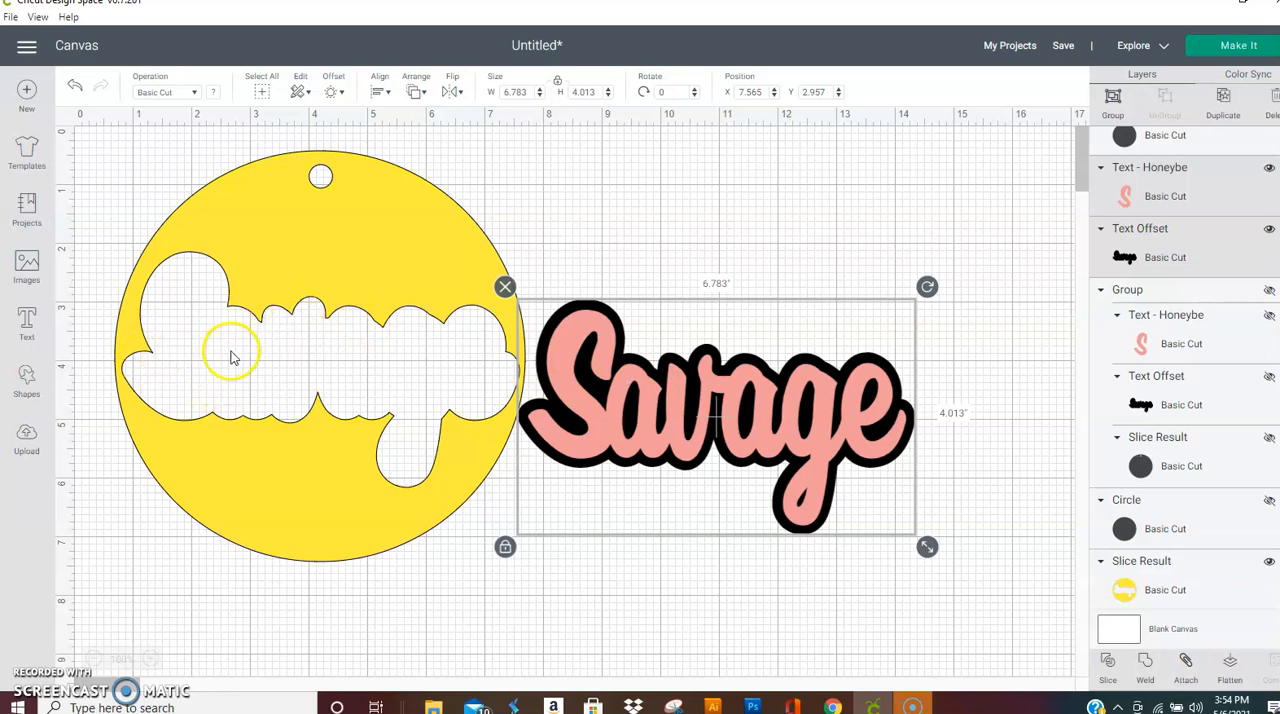
left_click_drag(650, 445, 365, 538)
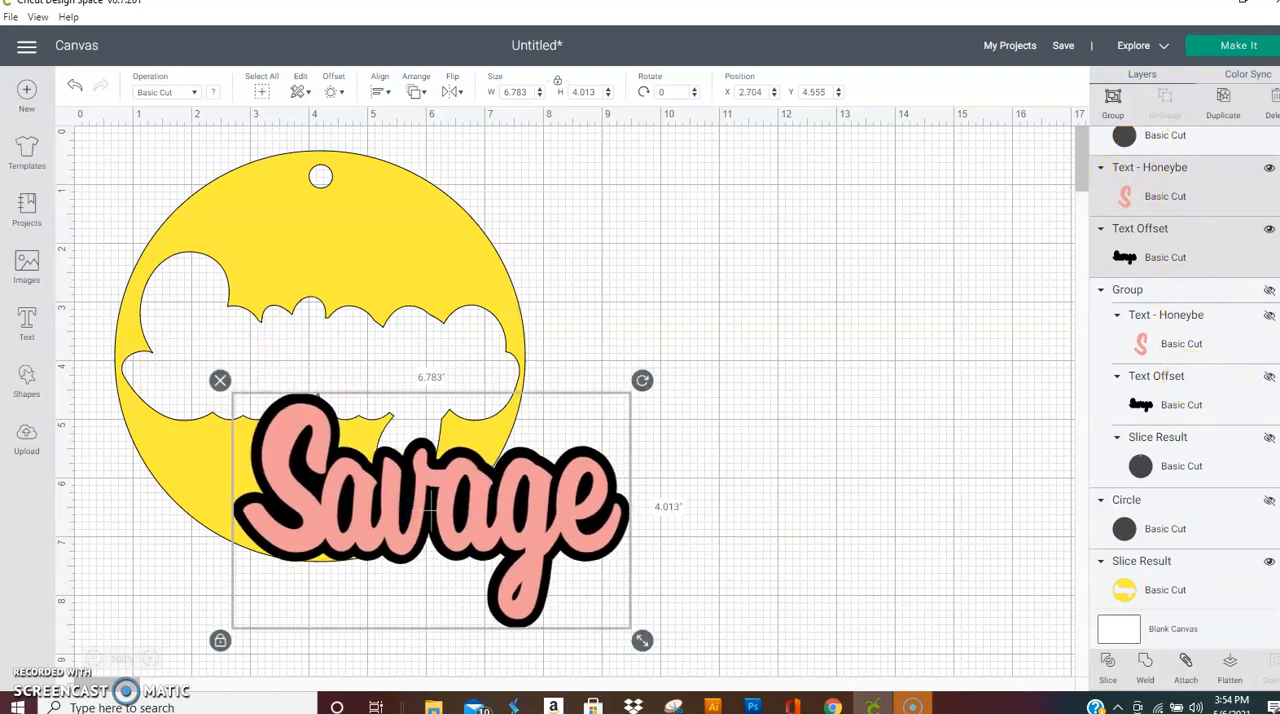
Step: Show the hidden punched circle again, recolour it white and place it at about X 8.681, Y 0.625
scroll(1184, 364, "up", 1)
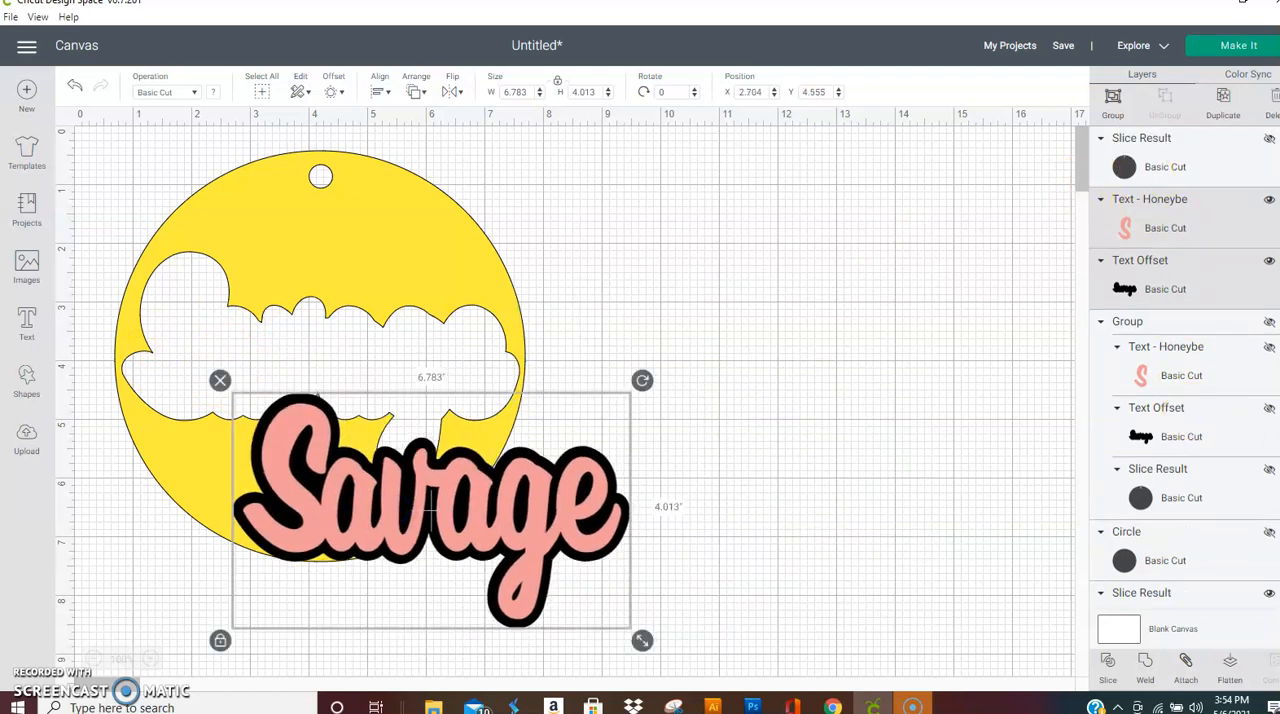
left_click(1268, 141)
left_click(828, 330)
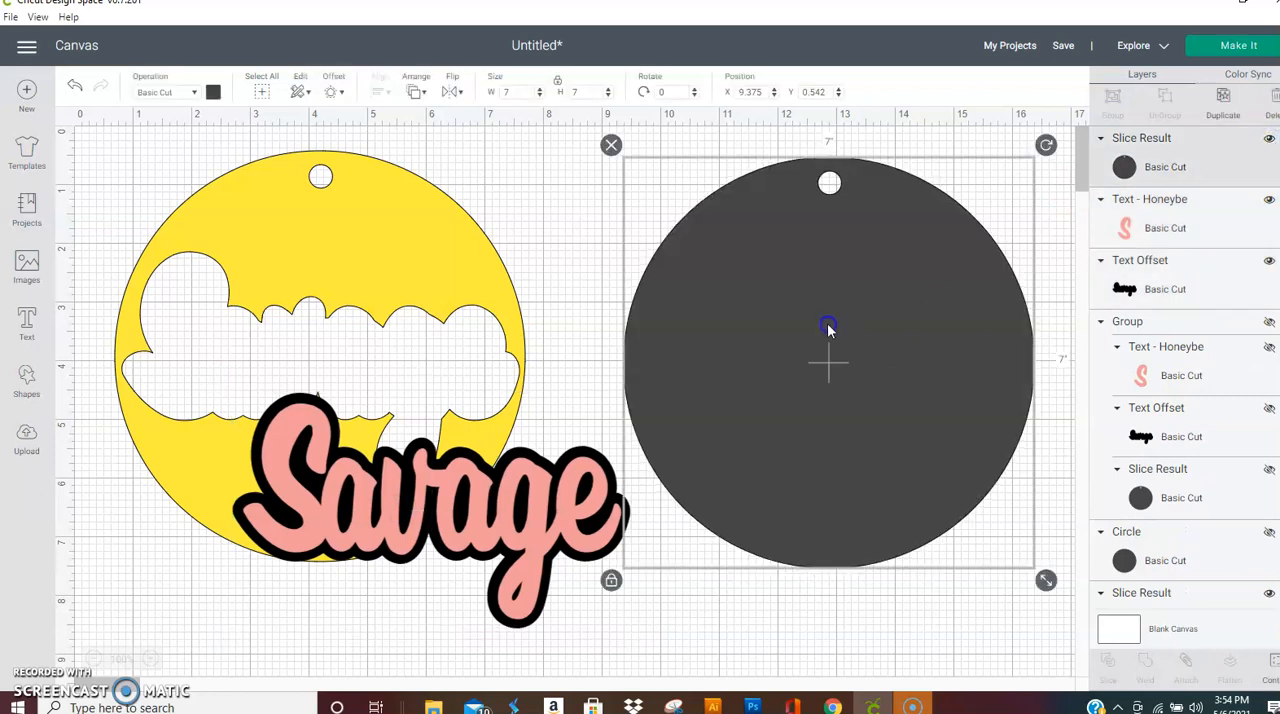
left_click(213, 92)
left_click(230, 247)
left_click_drag(798, 287, 758, 296)
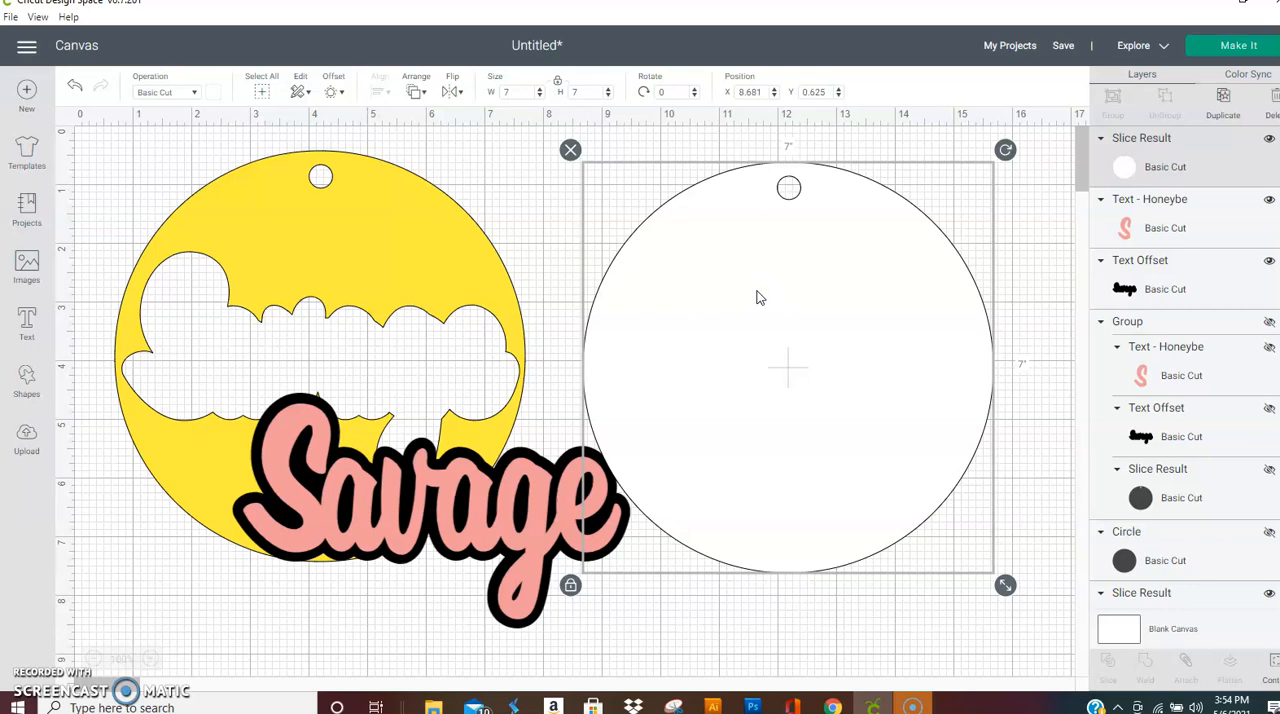
Step: Send the white circle to the back and align the yellow cut-out circle exactly over it
left_click(400, 240)
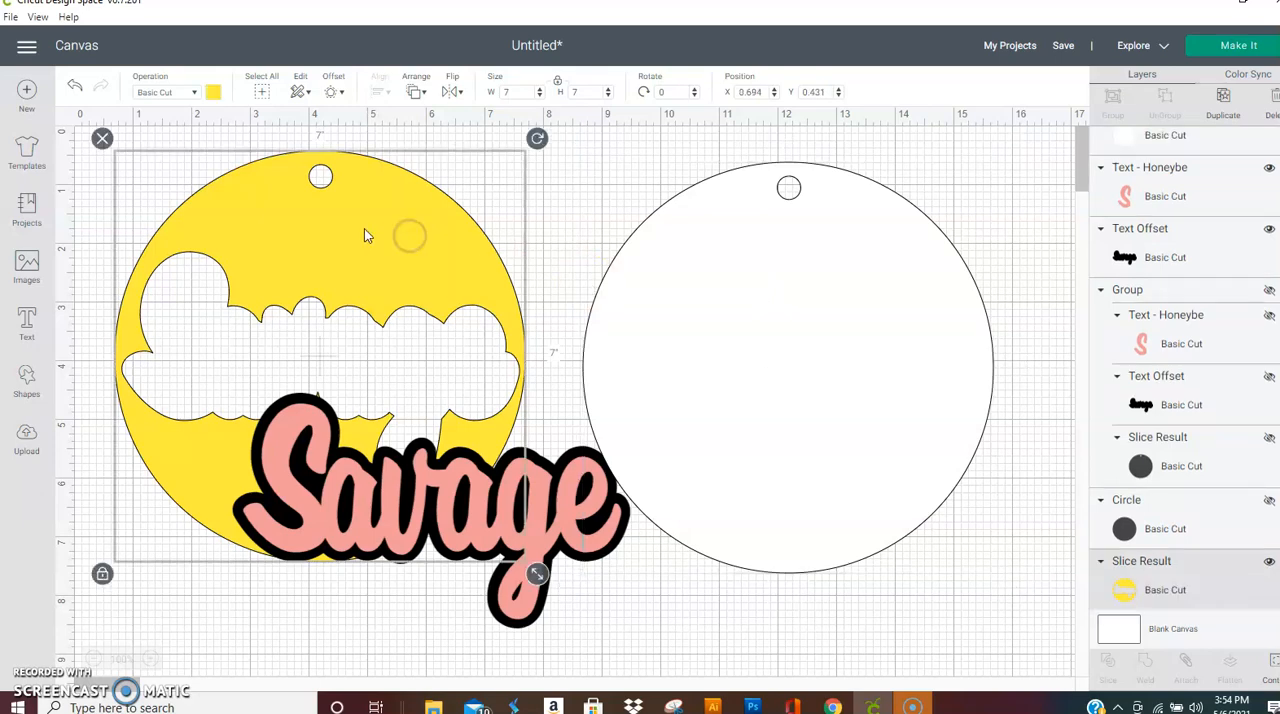
left_click_drag(364, 235, 706, 242)
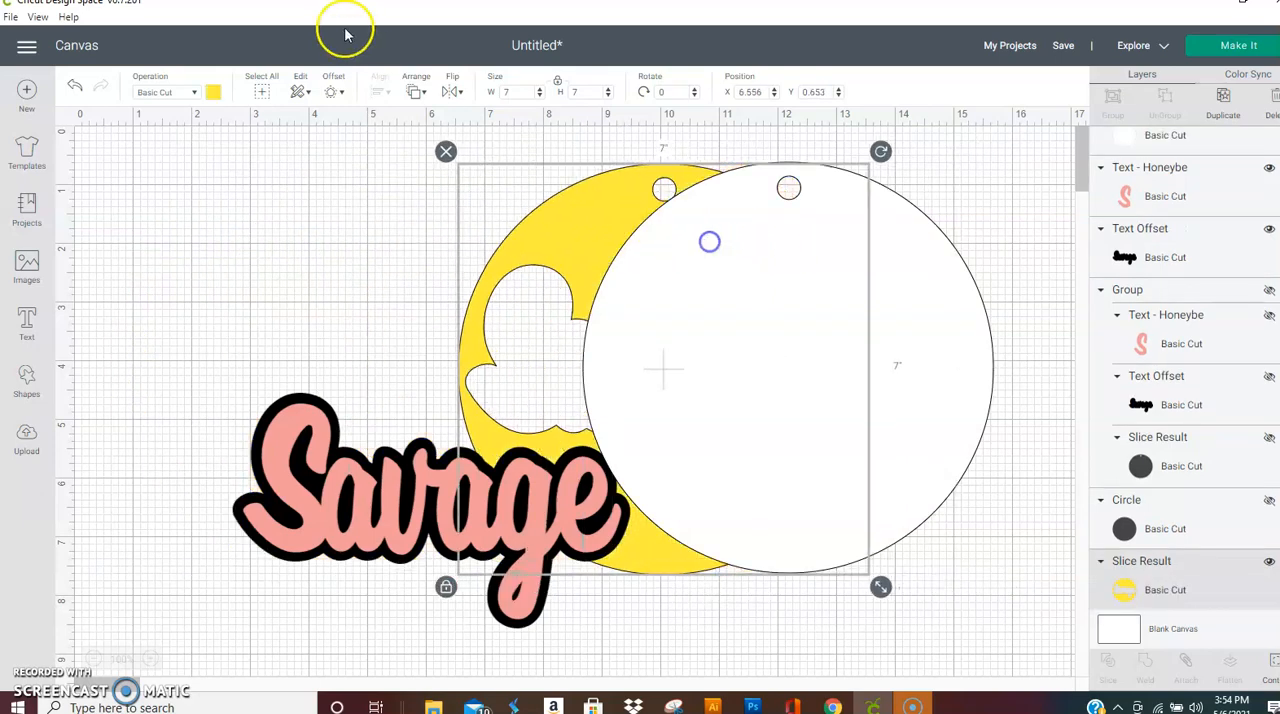
left_click_drag(870, 258, 886, 251)
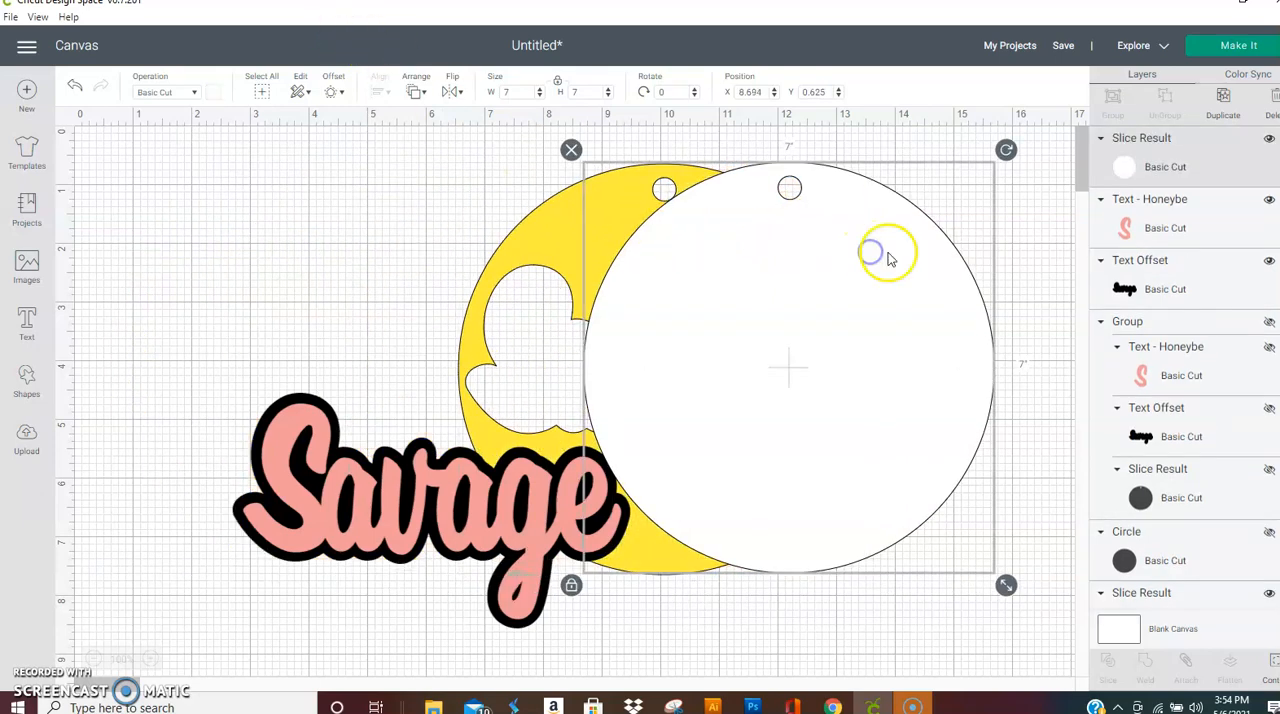
left_click(424, 92)
left_click(445, 112)
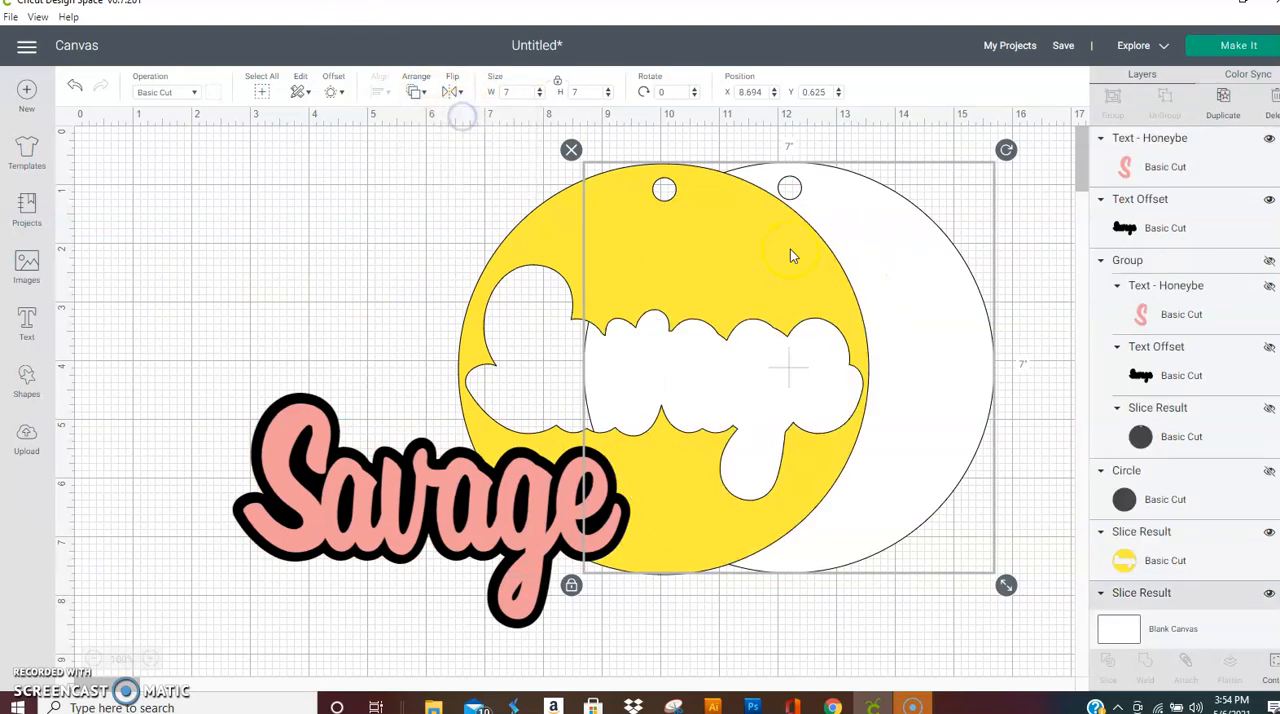
left_click_drag(708, 250, 829, 255)
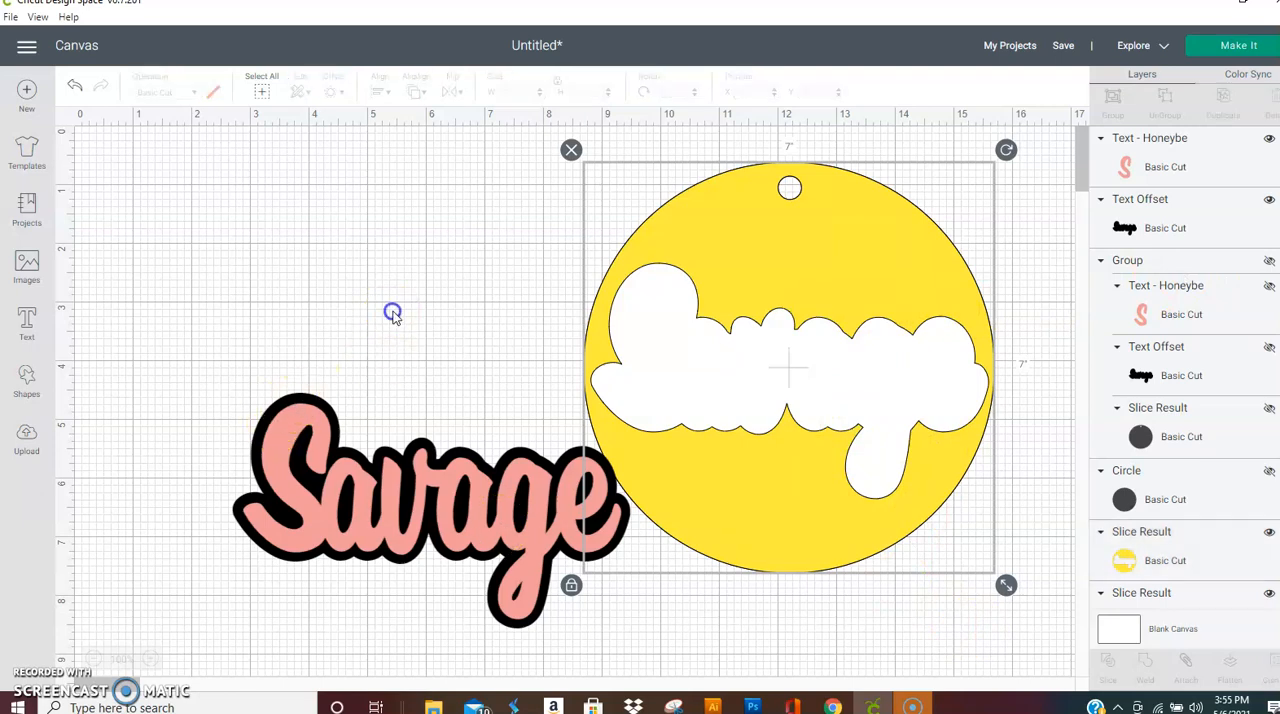
Step: Move the pink Savage text aside to about X 0.732, Y 1.056, and fit the black offset into the circle's cut-out at about X 8.829, Y 2.346
left_click(428, 545)
left_click_drag(444, 521, 318, 304)
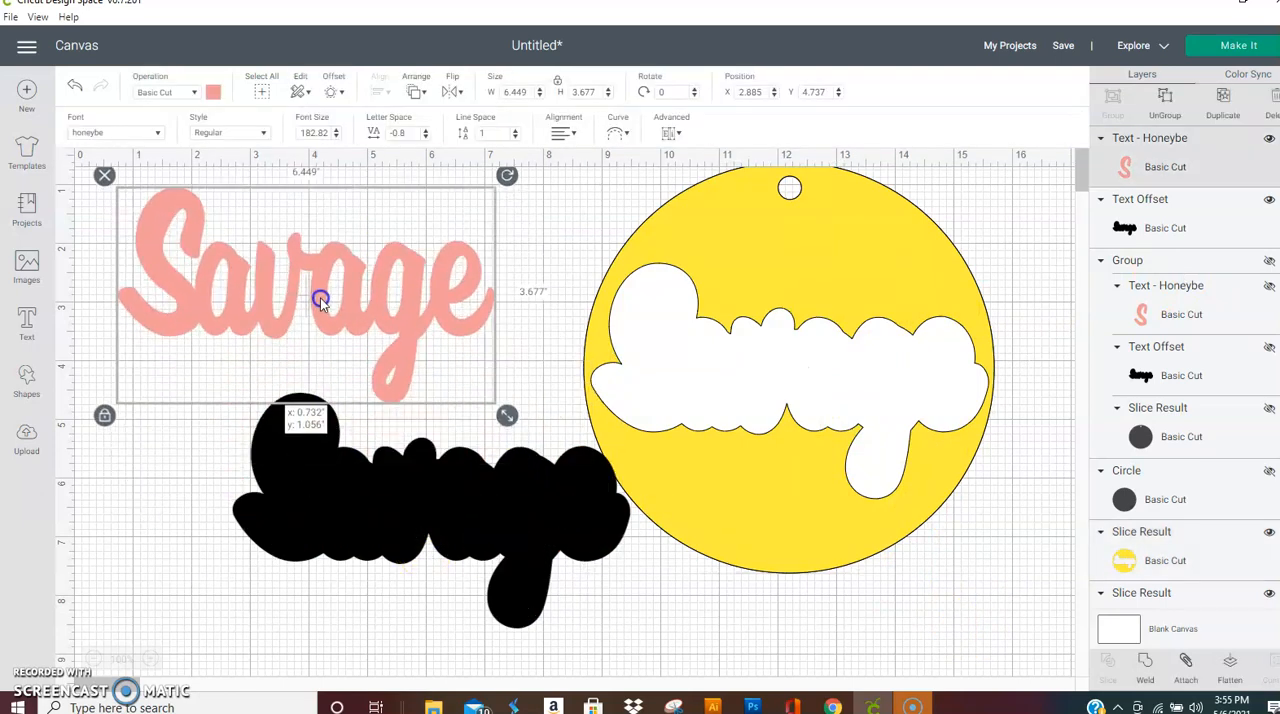
left_click(449, 535)
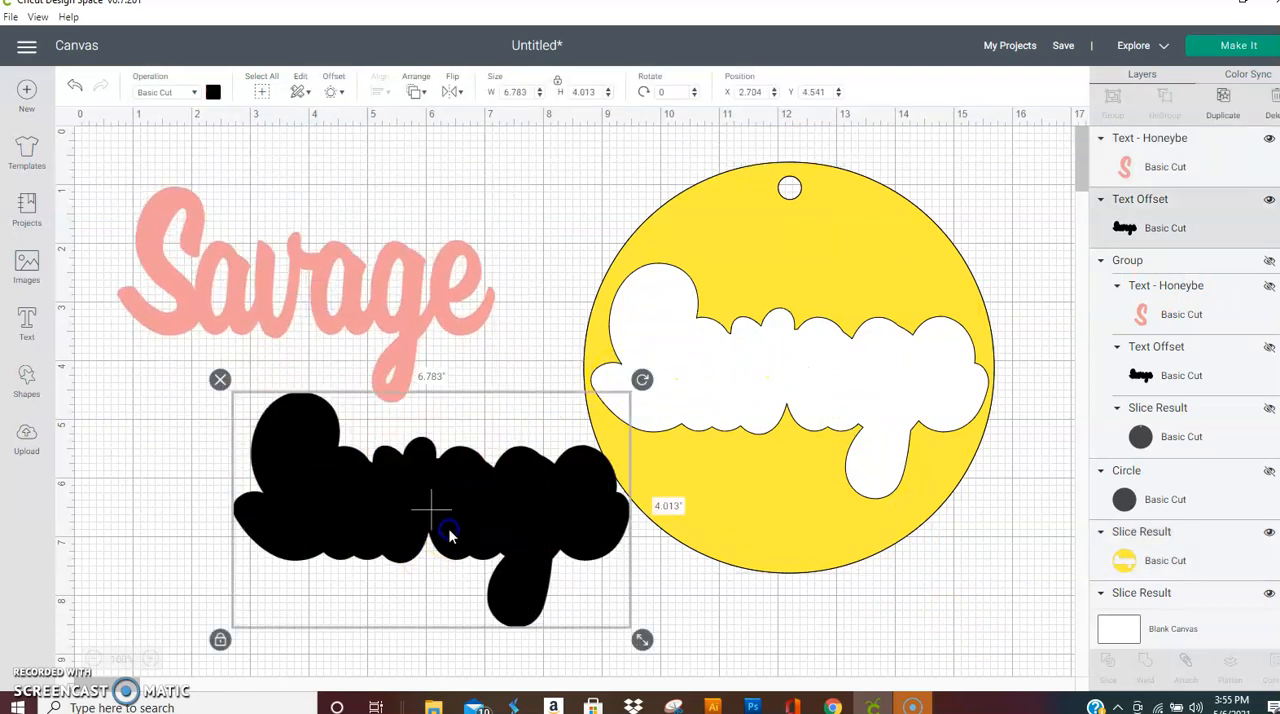
left_click_drag(480, 514, 834, 385)
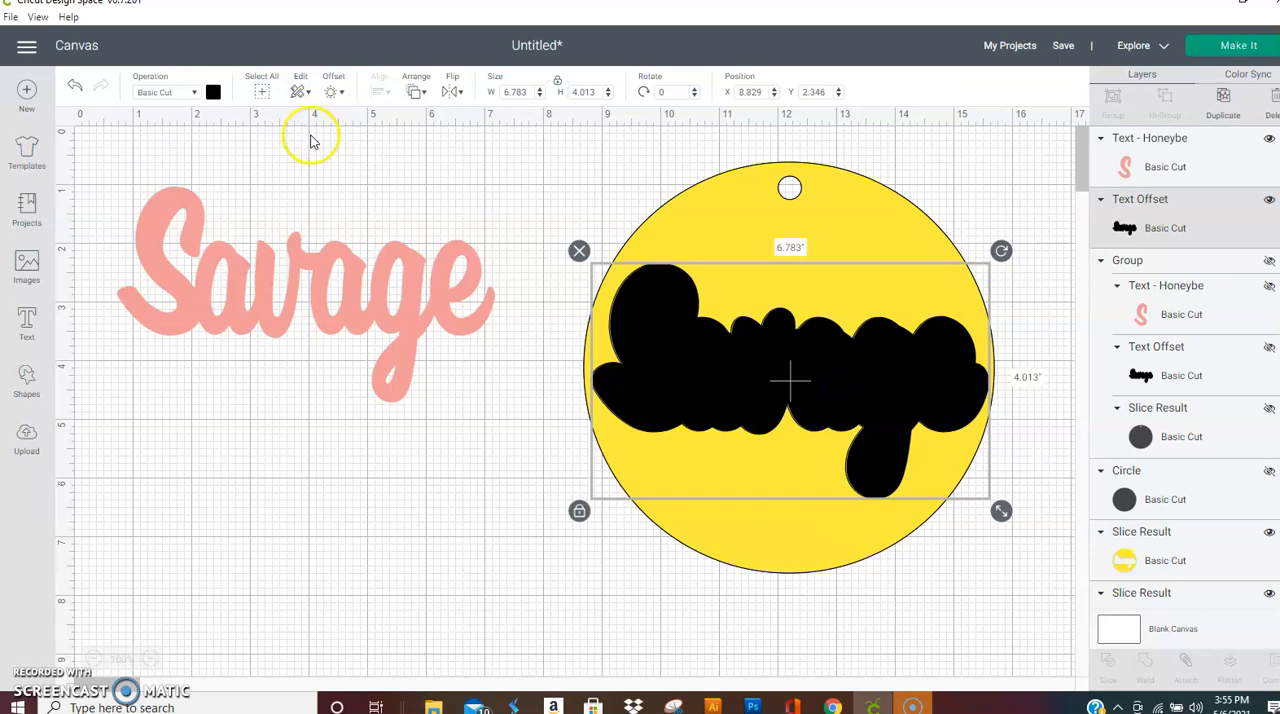
Step: Recolour the black text offset in the circle's cut-out light grey
left_click(213, 91)
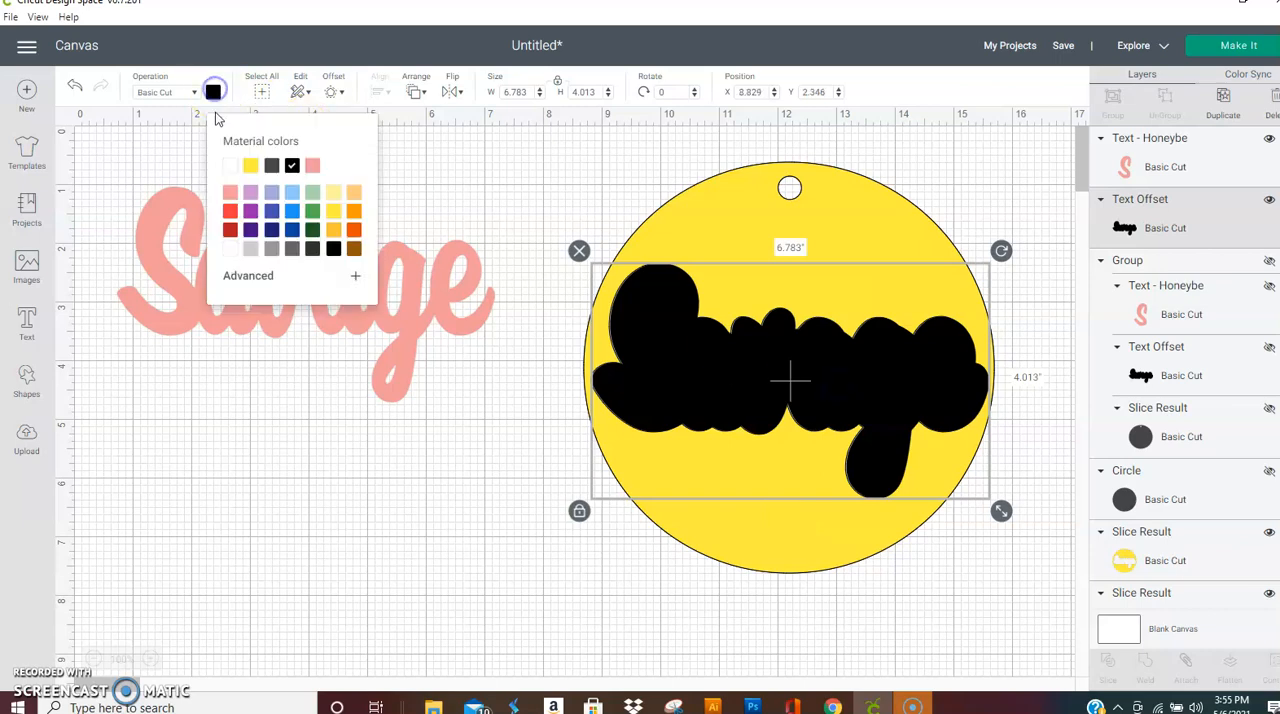
left_click(250, 248)
left_click(317, 471)
Step: Recolour the pink Savage text yellow and place it centred over the light grey offset at about X 9.01, Y 2.542
left_click(358, 328)
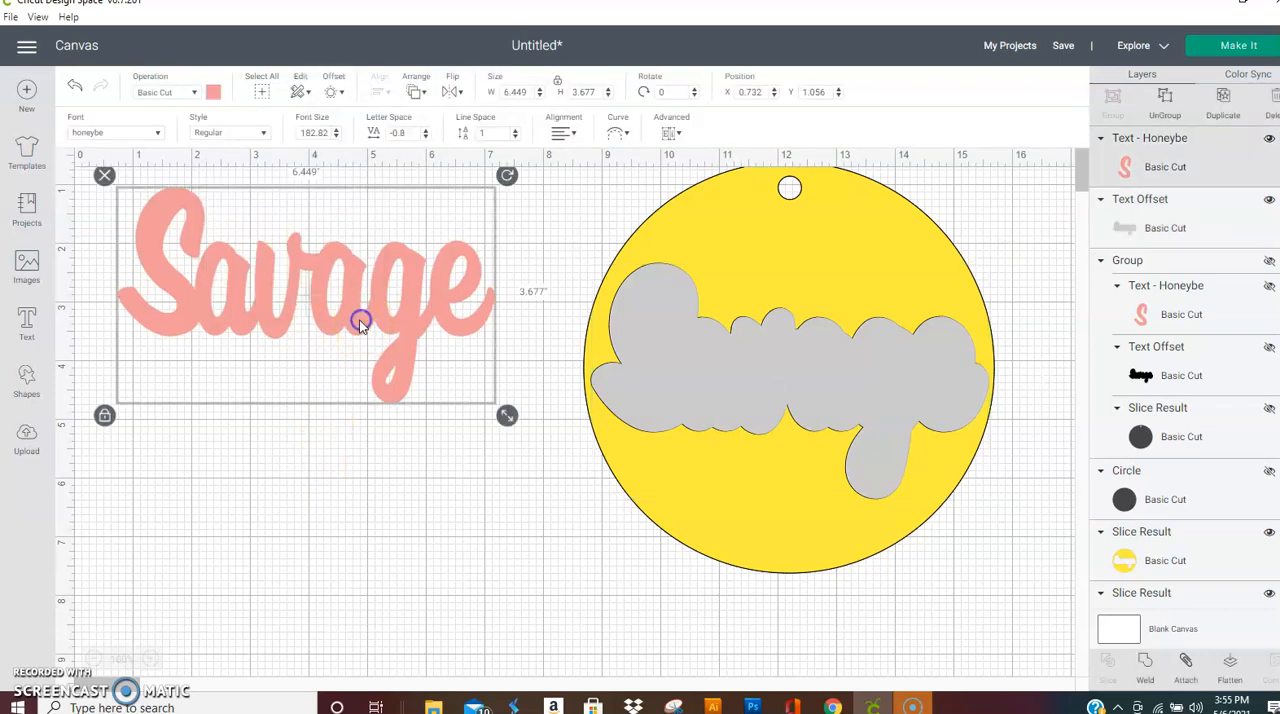
left_click(214, 92)
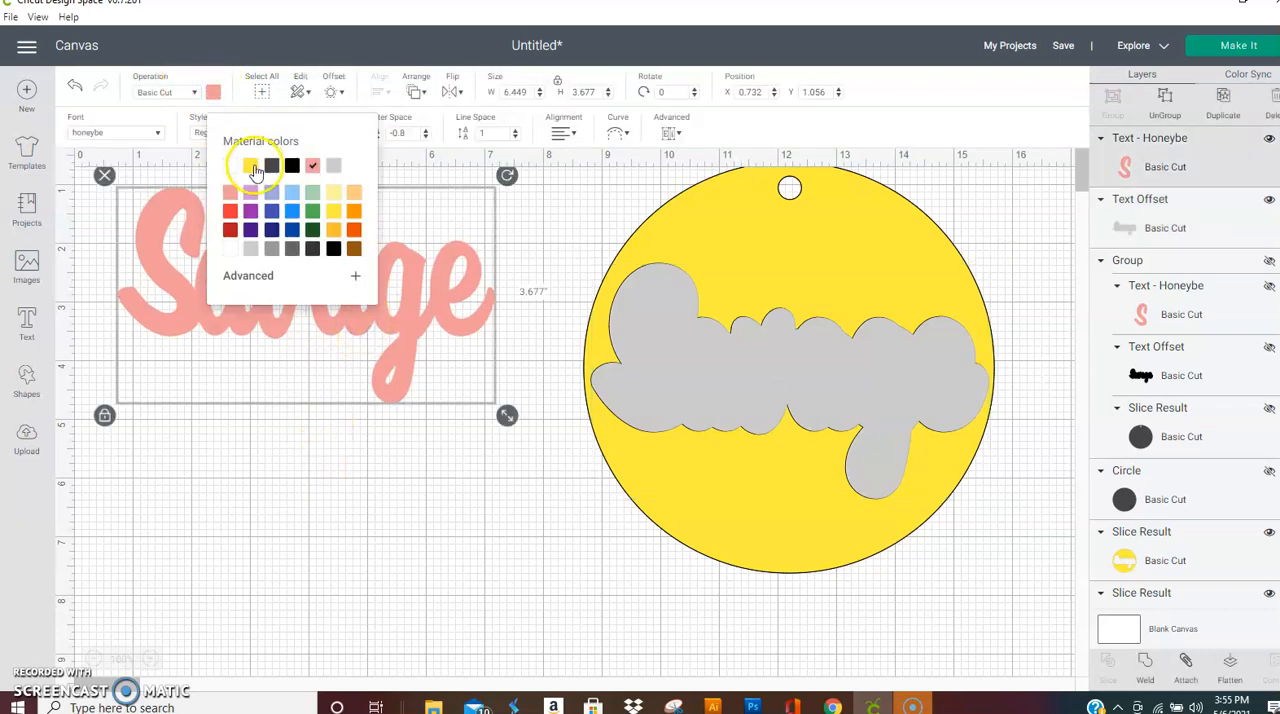
left_click(250, 165)
left_click(376, 318)
left_click_drag(375, 318, 864, 404)
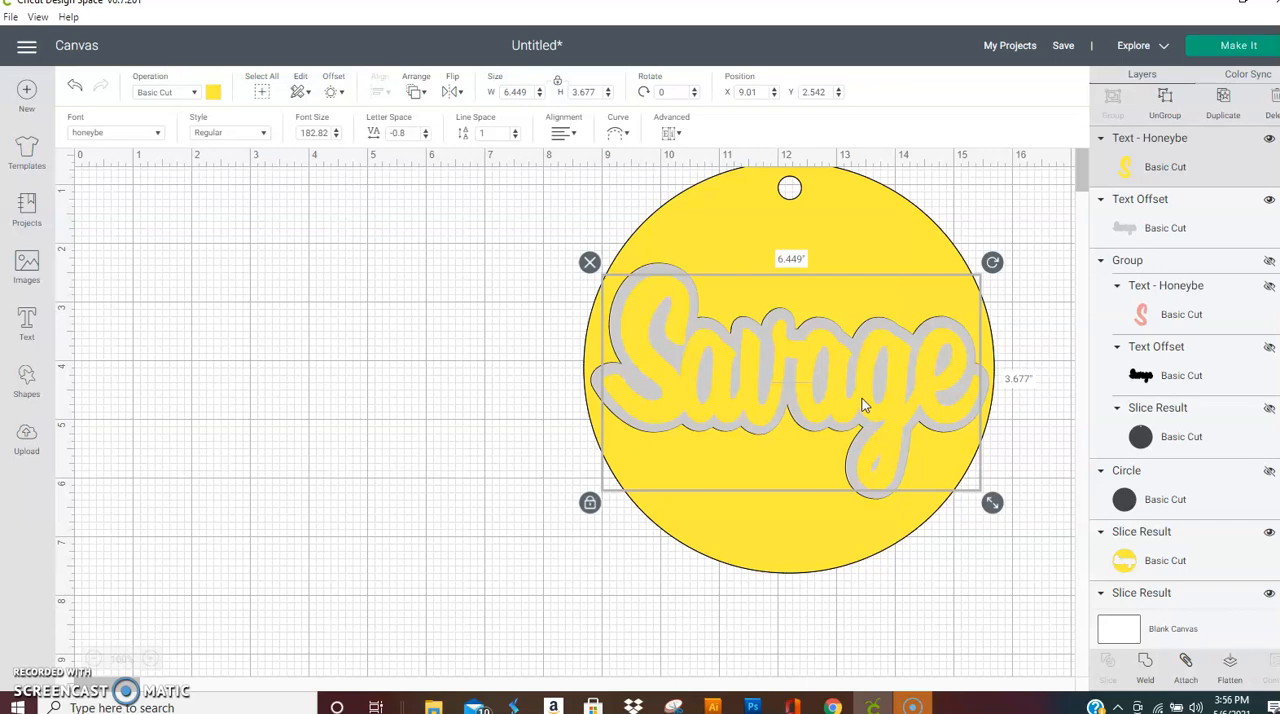
left_click(433, 396)
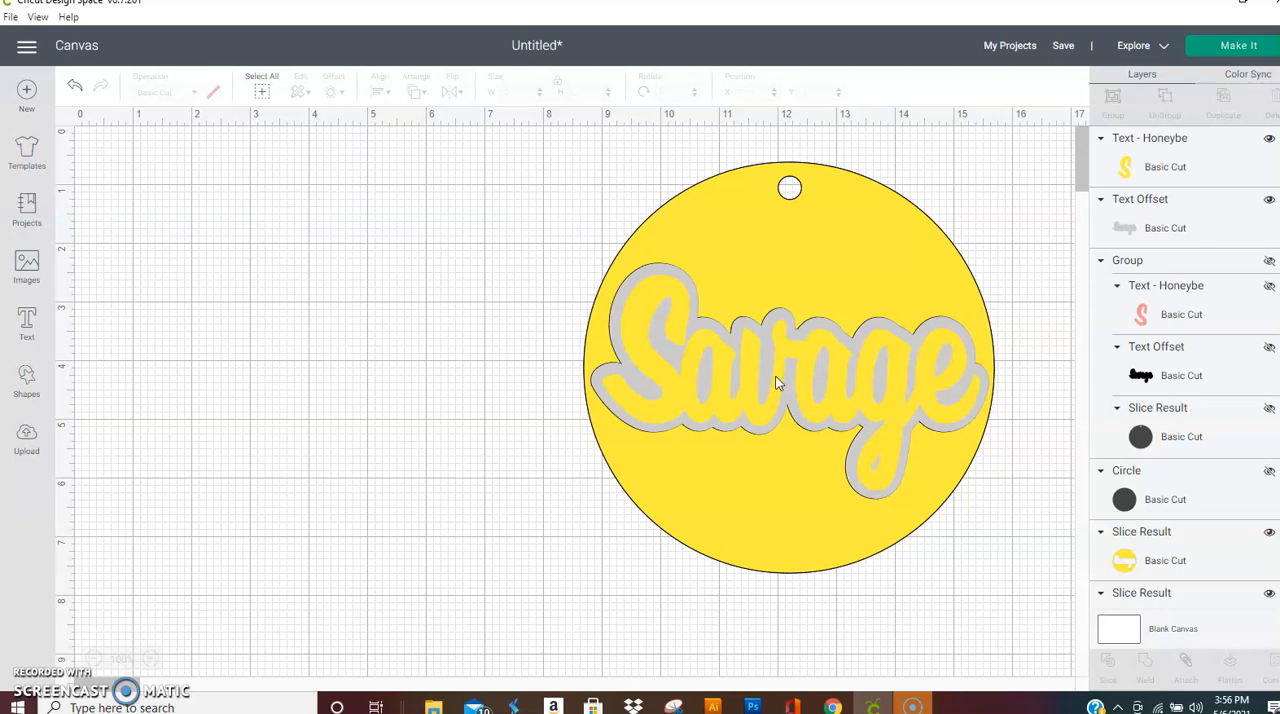
Step: Duplicate the yellow Savage text off the circle, placing the copy at about X 1.01, Y 4.417, and recolour the copy dark grey
left_click_drag(779, 357, 286, 281)
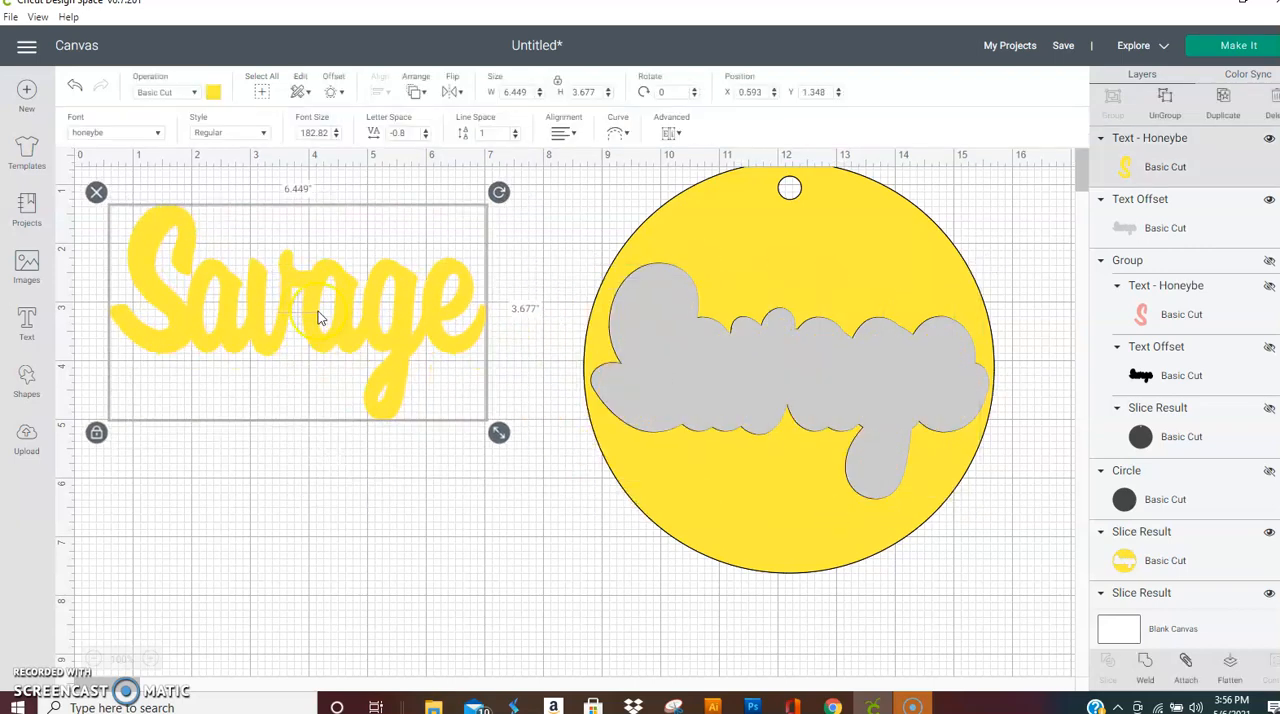
left_click(1221, 97)
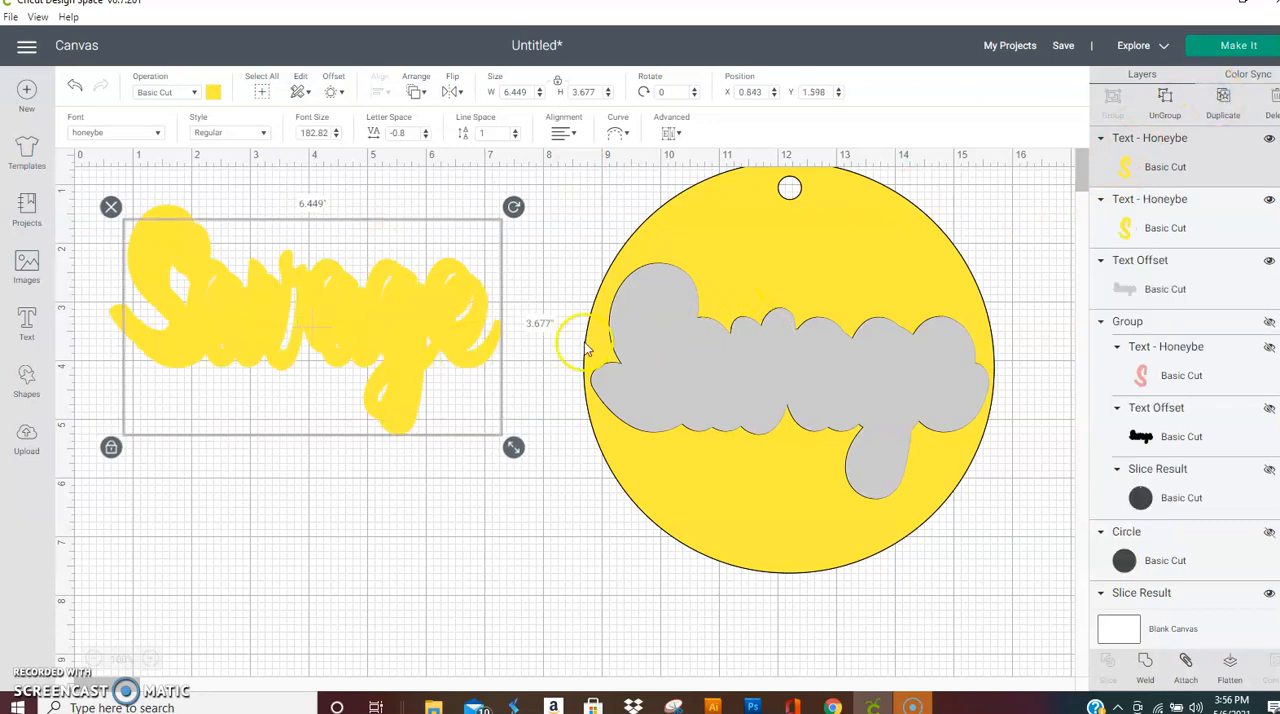
left_click_drag(451, 334, 461, 500)
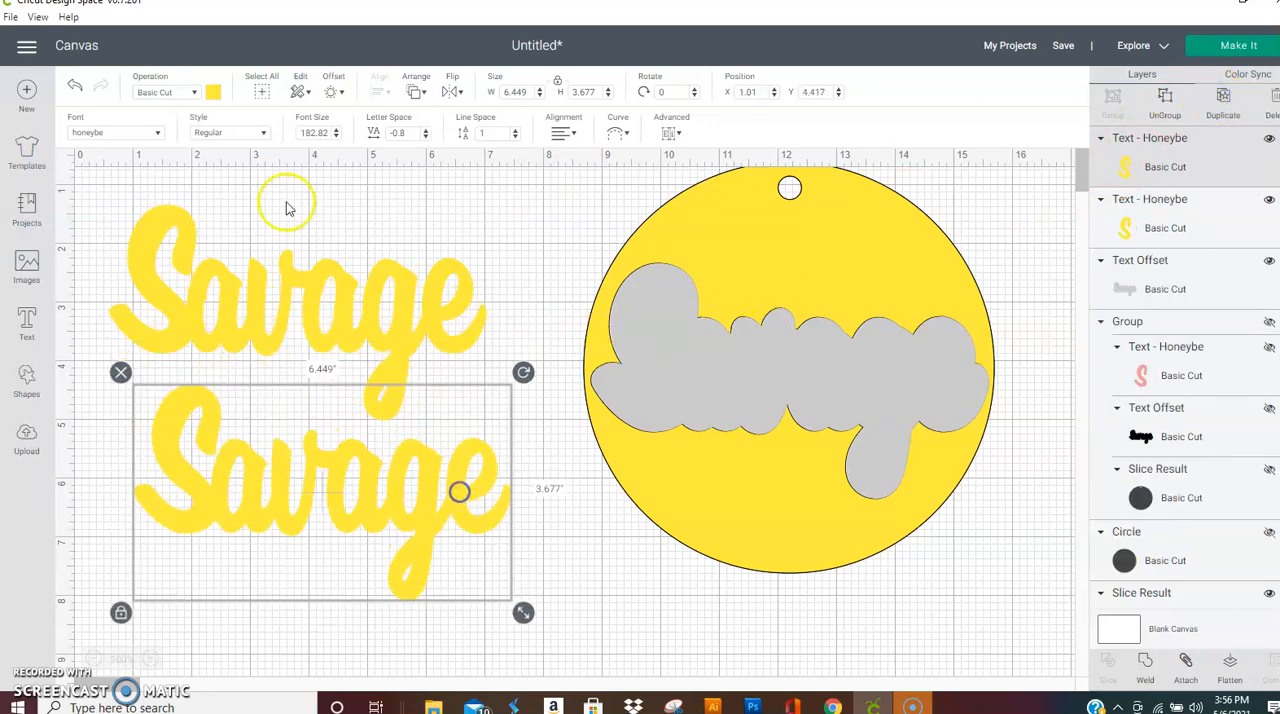
left_click(213, 92)
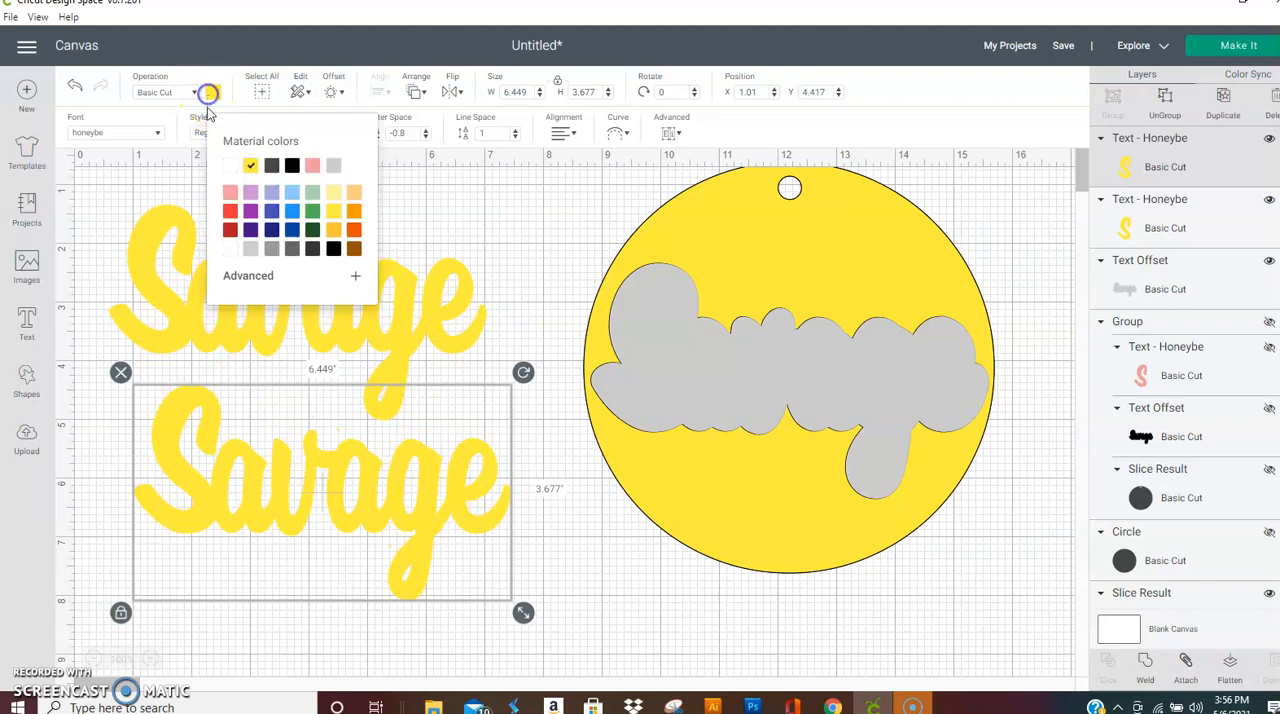
left_click(229, 165)
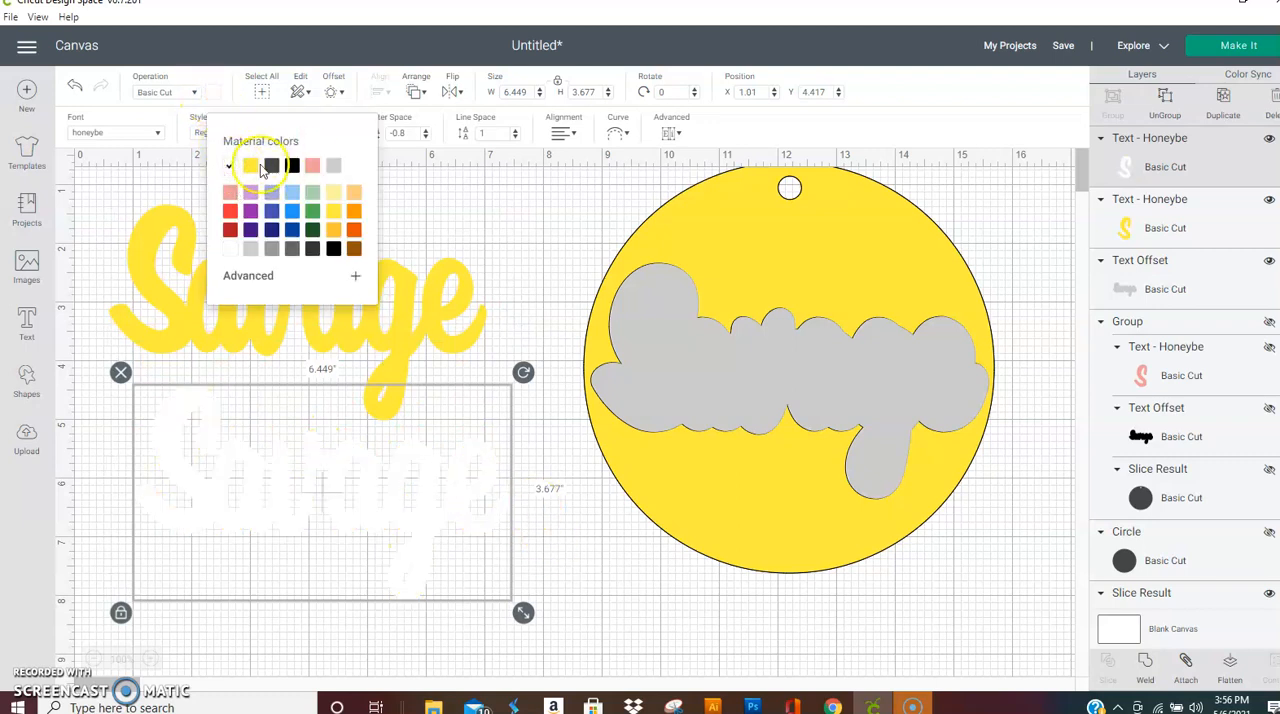
left_click(271, 165)
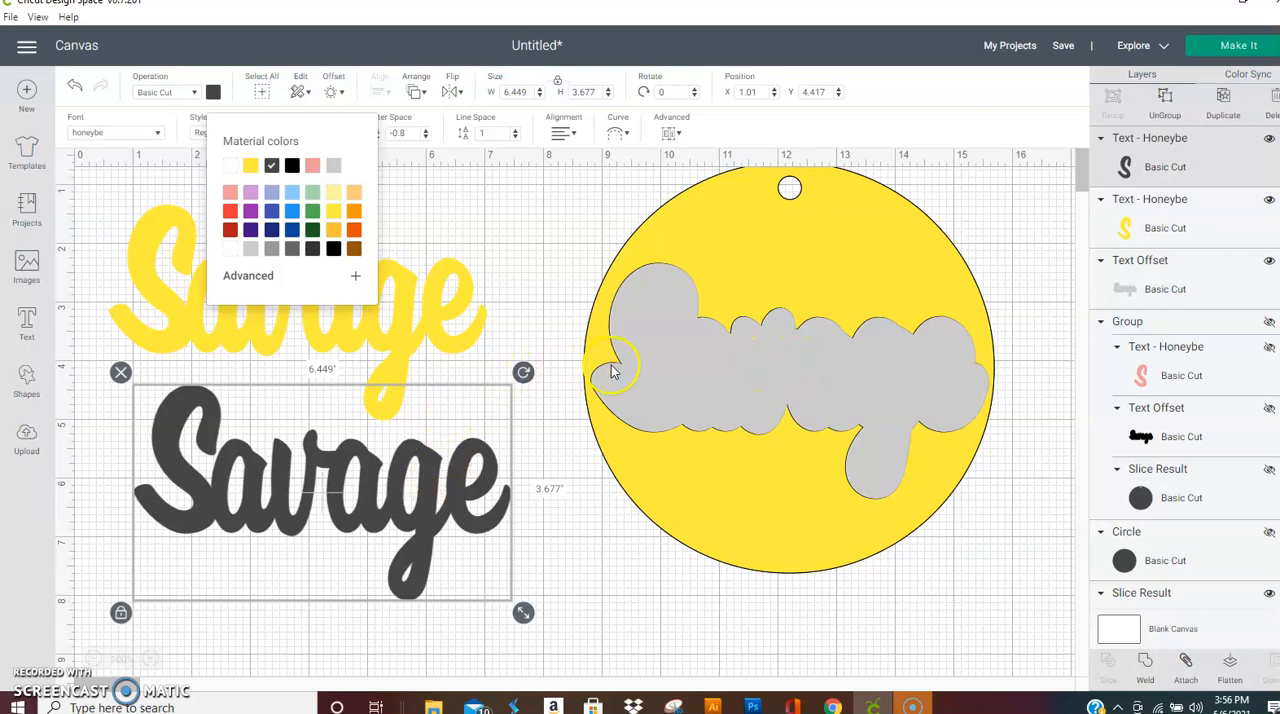
Step: Place the yellow Savage text back over the light grey offset at about X 9.01, Y 2.528
left_click(358, 327)
left_click_drag(351, 323, 842, 388)
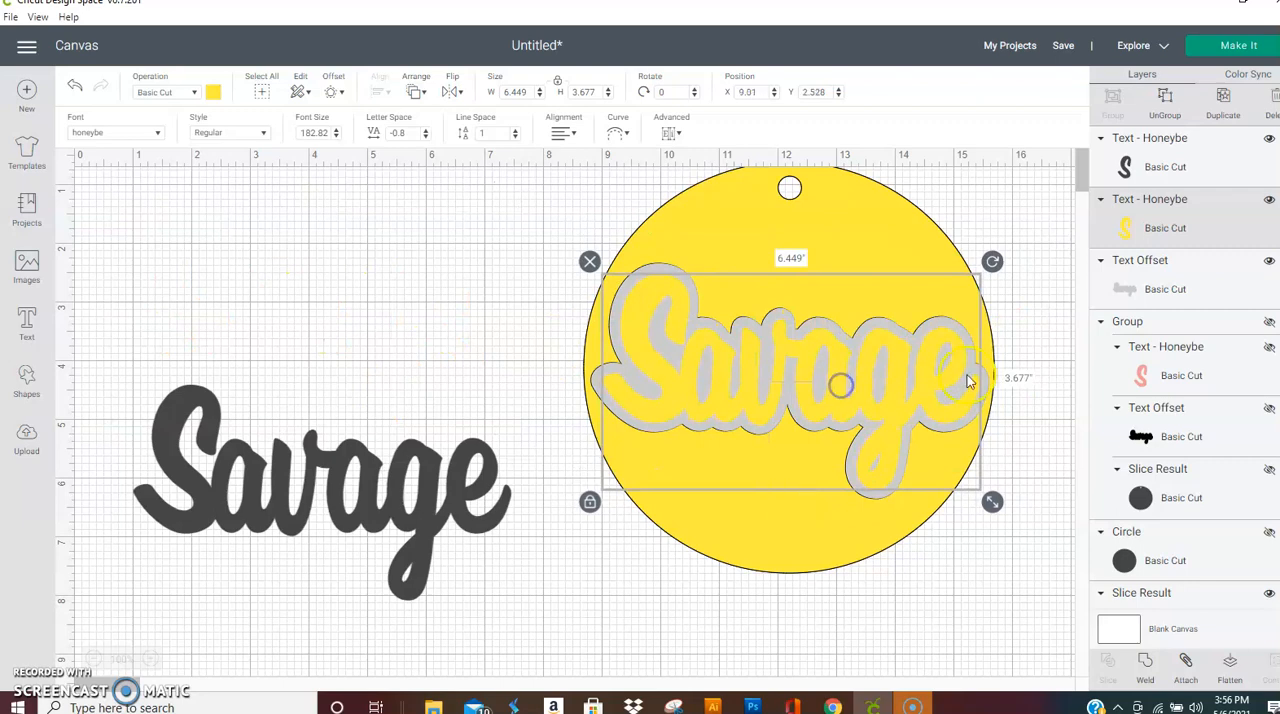
left_click(1210, 288, "shift")
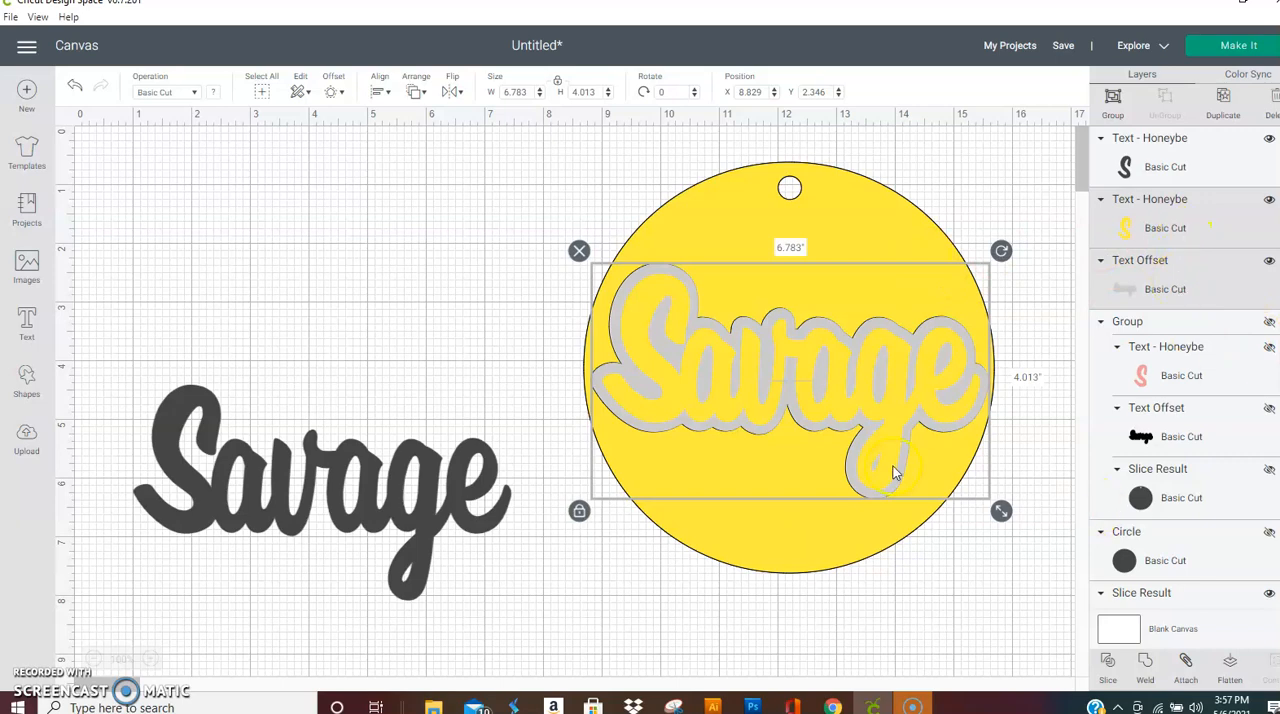
Step: Hide the yellow cut-out circle and the white backing circle, and collapse the hidden backup group in the layer list
left_click(760, 548)
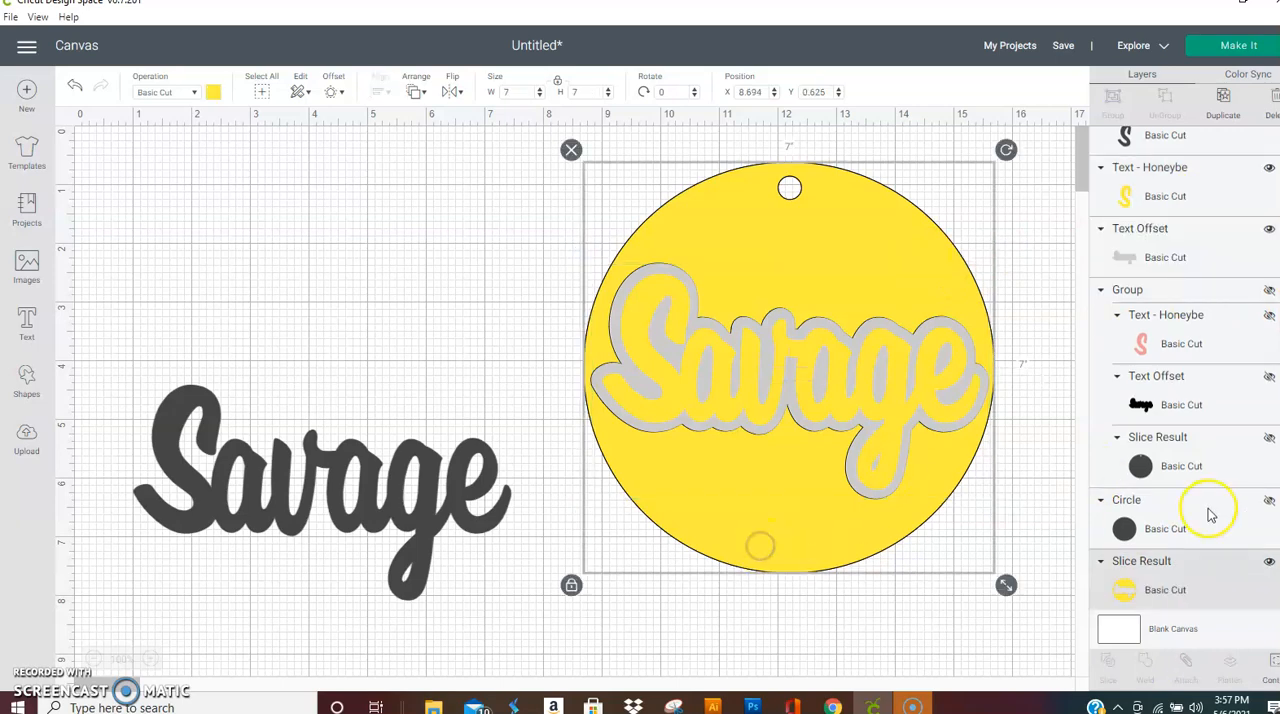
left_click(1269, 563)
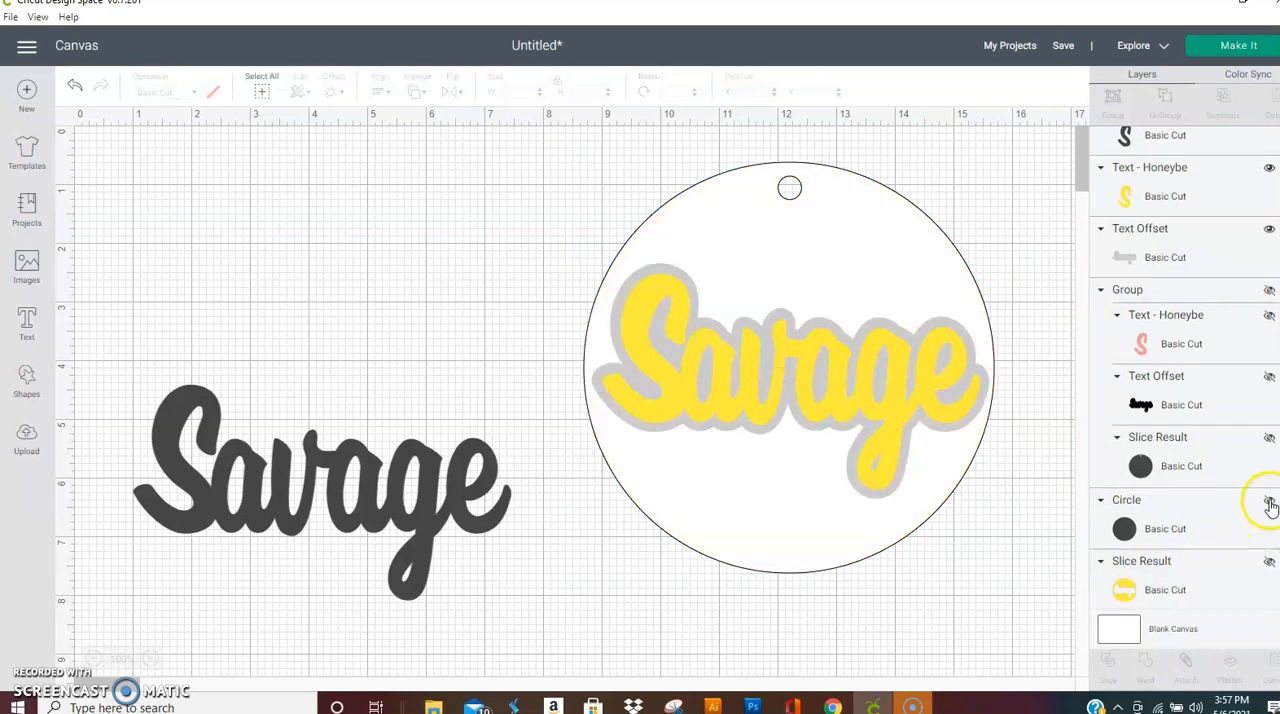
left_click(1269, 501)
left_click(1269, 501)
left_click(1270, 439)
left_click(1270, 439)
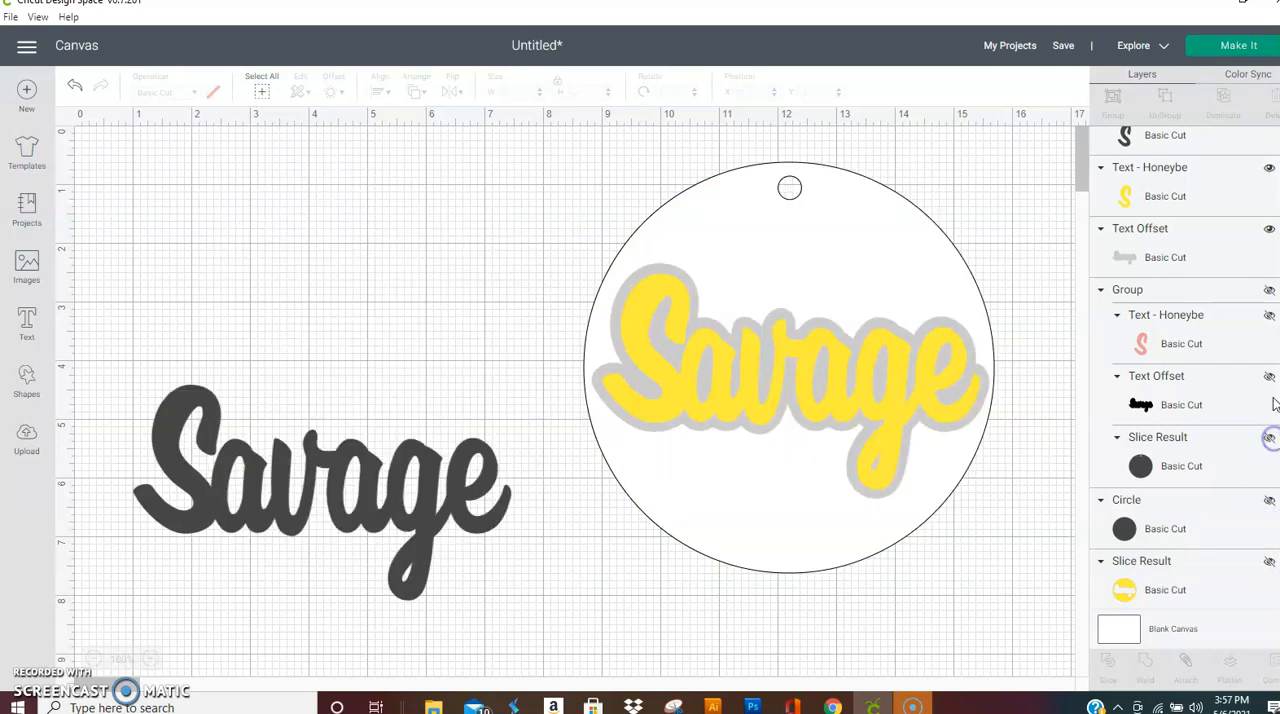
left_click(1101, 289)
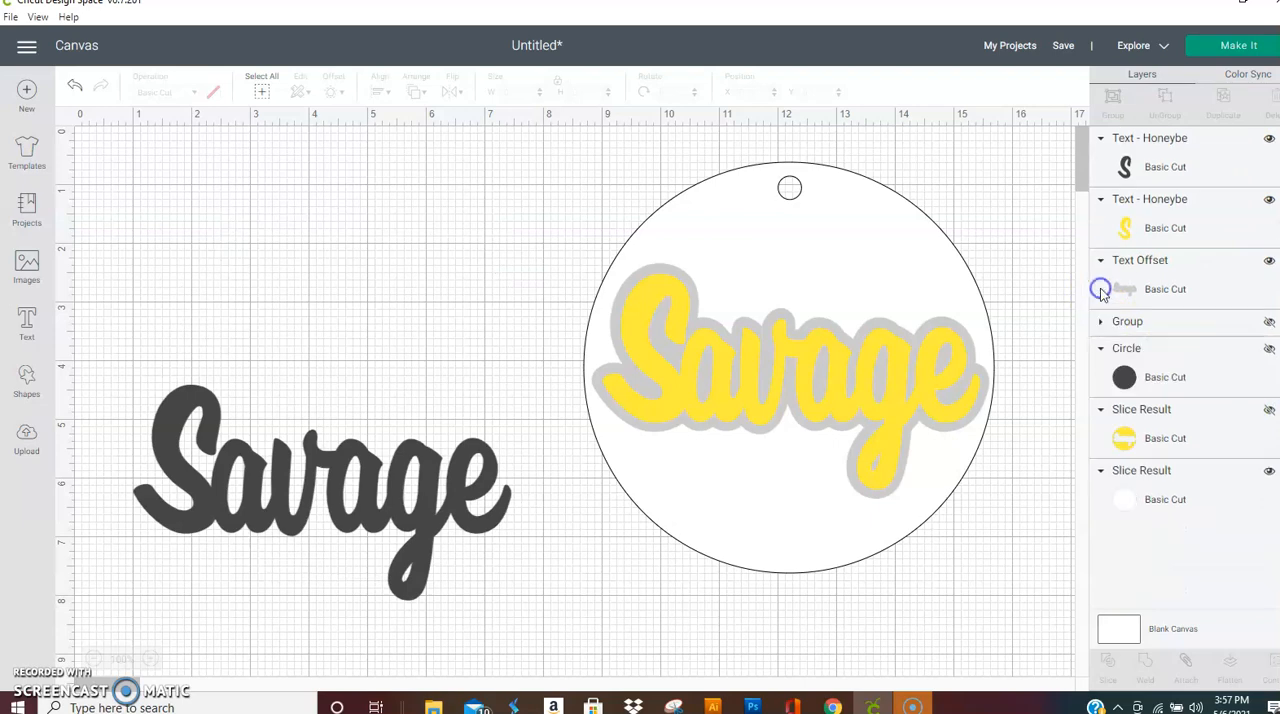
left_click(919, 250)
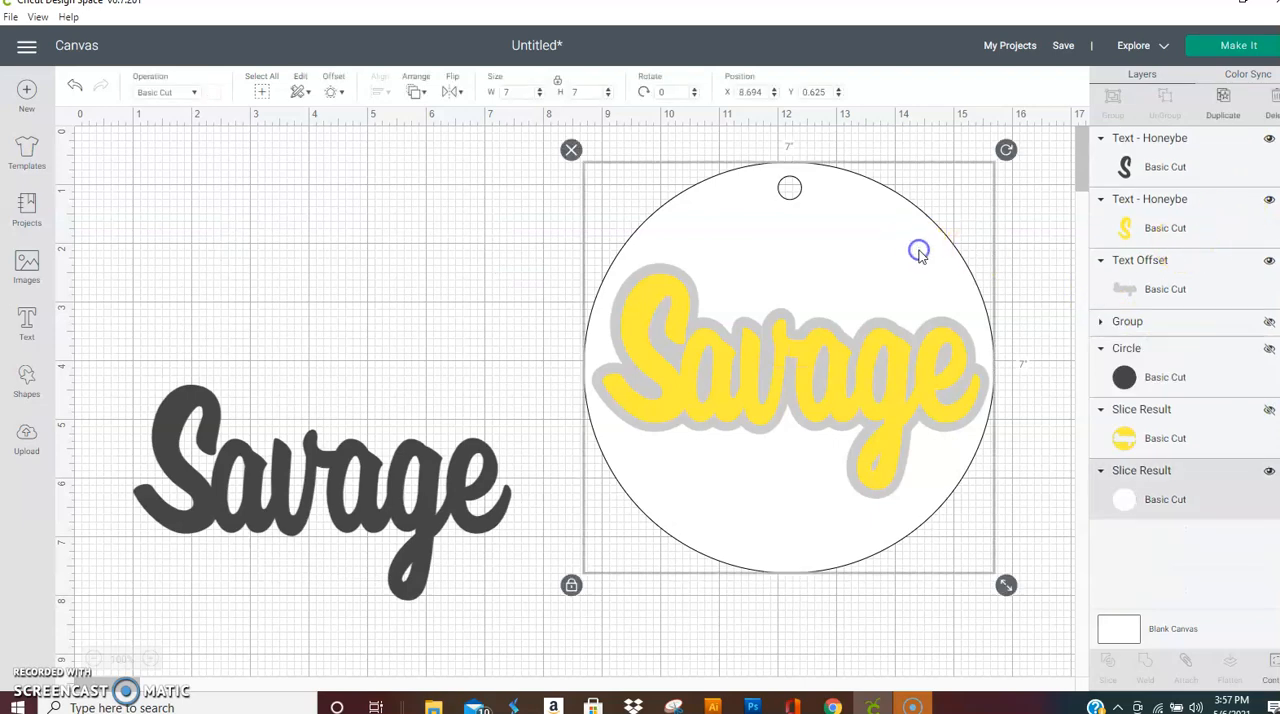
left_click(1269, 470)
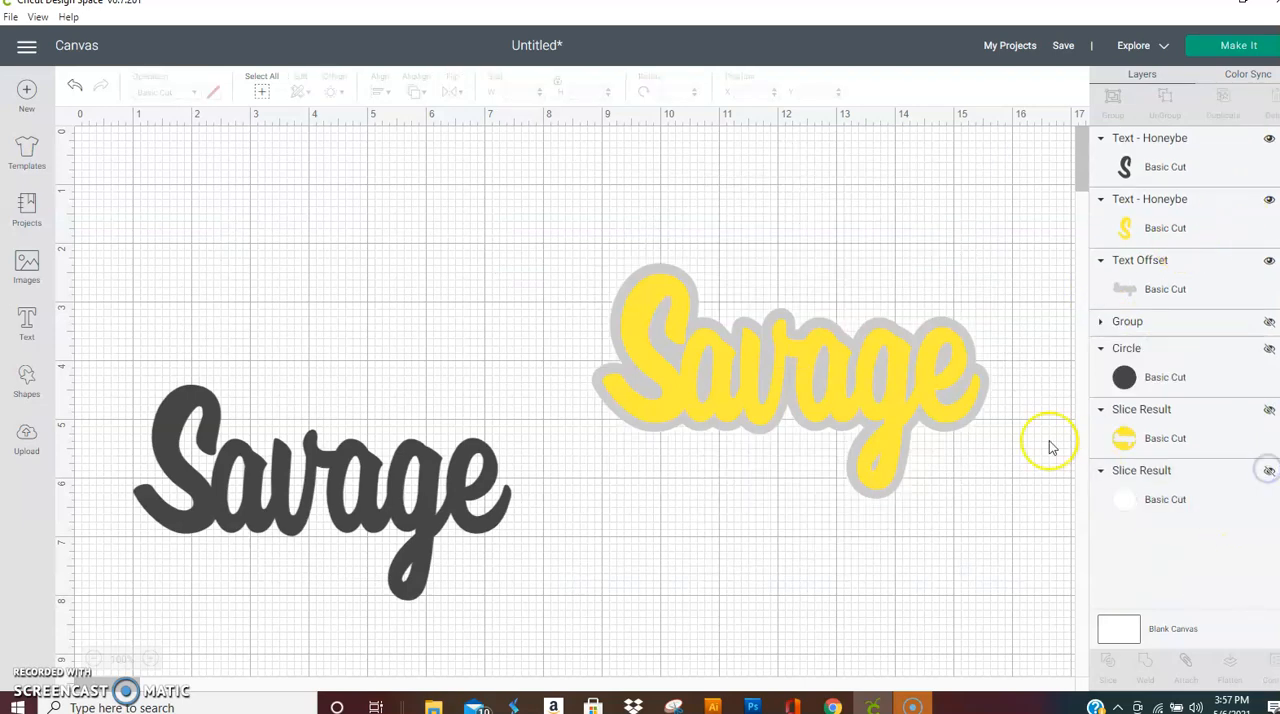
Step: Reposition the yellow Savage text over the light grey offset at about X 8.982, Y 2.542, and slice the two
left_click(706, 392)
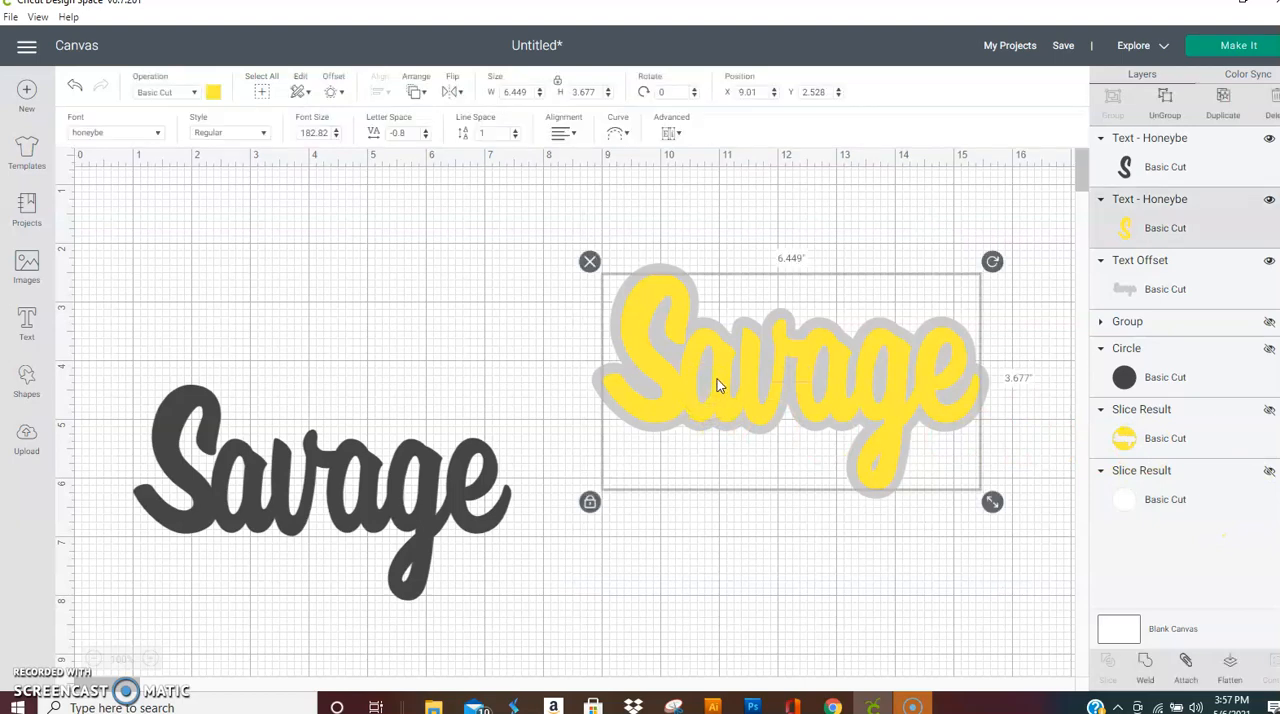
left_click_drag(717, 385, 706, 528)
left_click_drag(749, 486, 759, 360)
left_click_drag(511, 289, 852, 369)
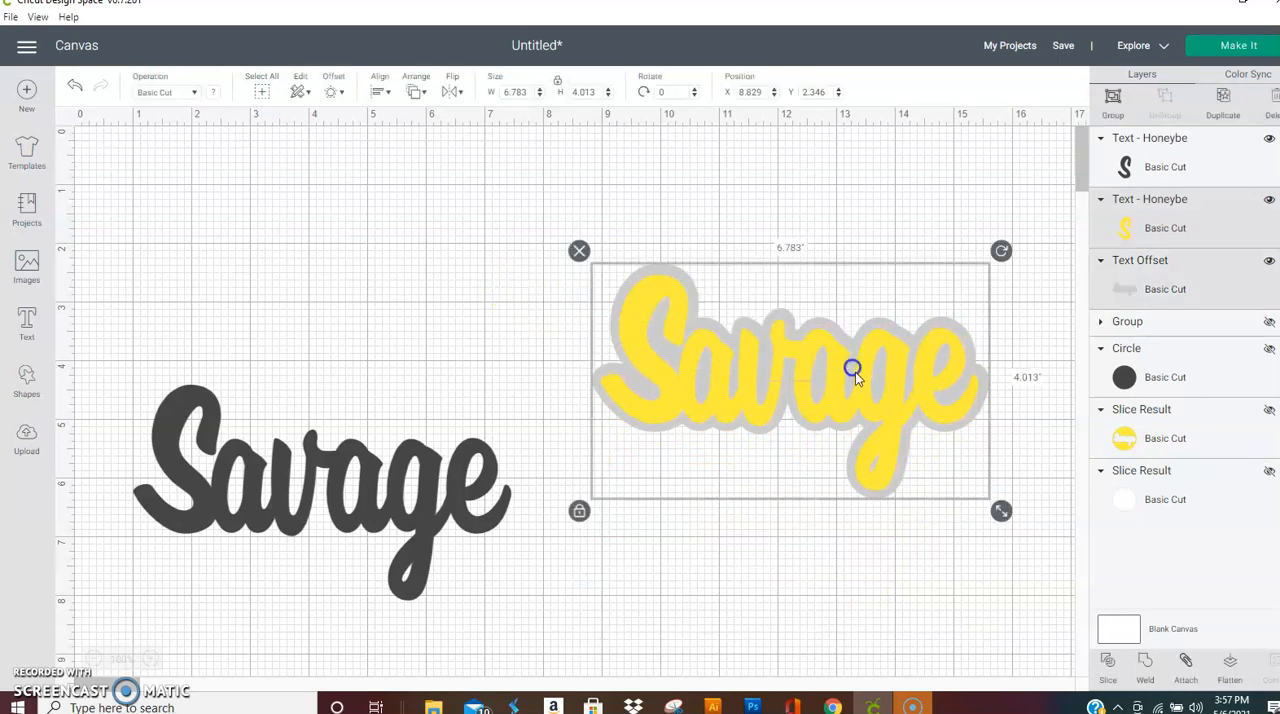
left_click(1110, 662)
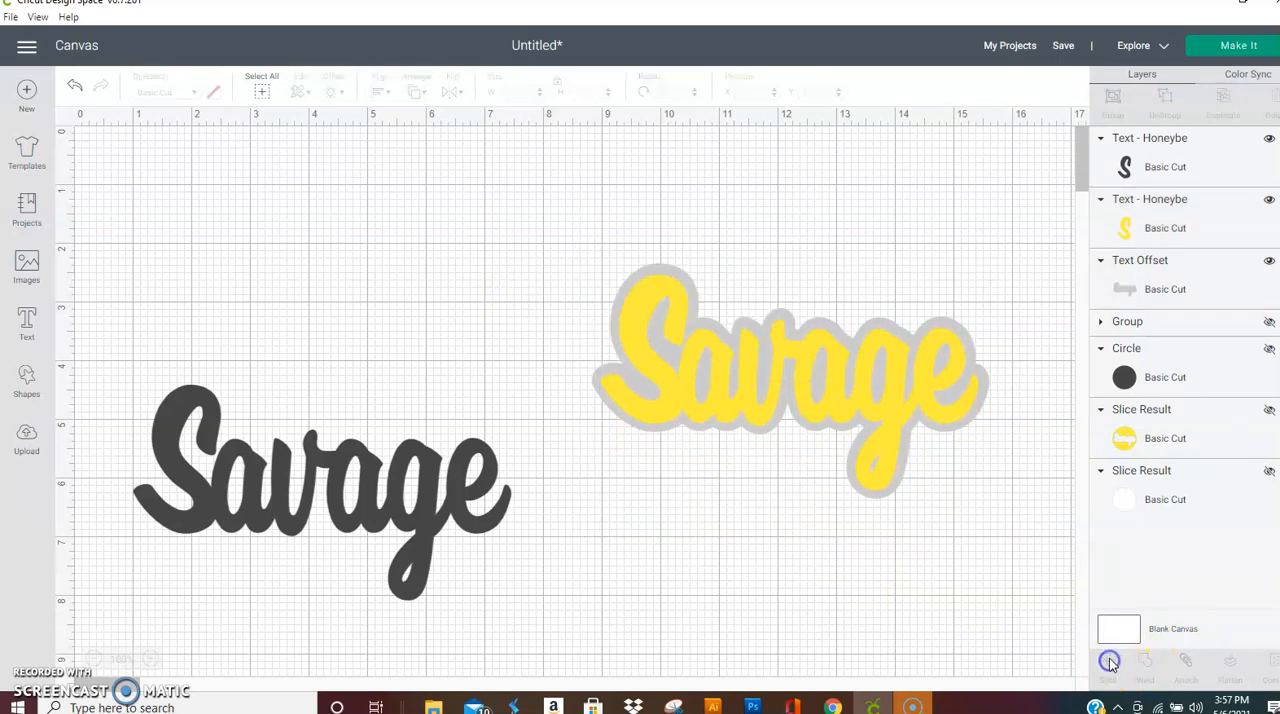
Step: Move the sliced yellow Savage lettering aside to about X 1.135, Y 1.889, and hide the light grey lettering piece left inside the offset outline
left_click(692, 364)
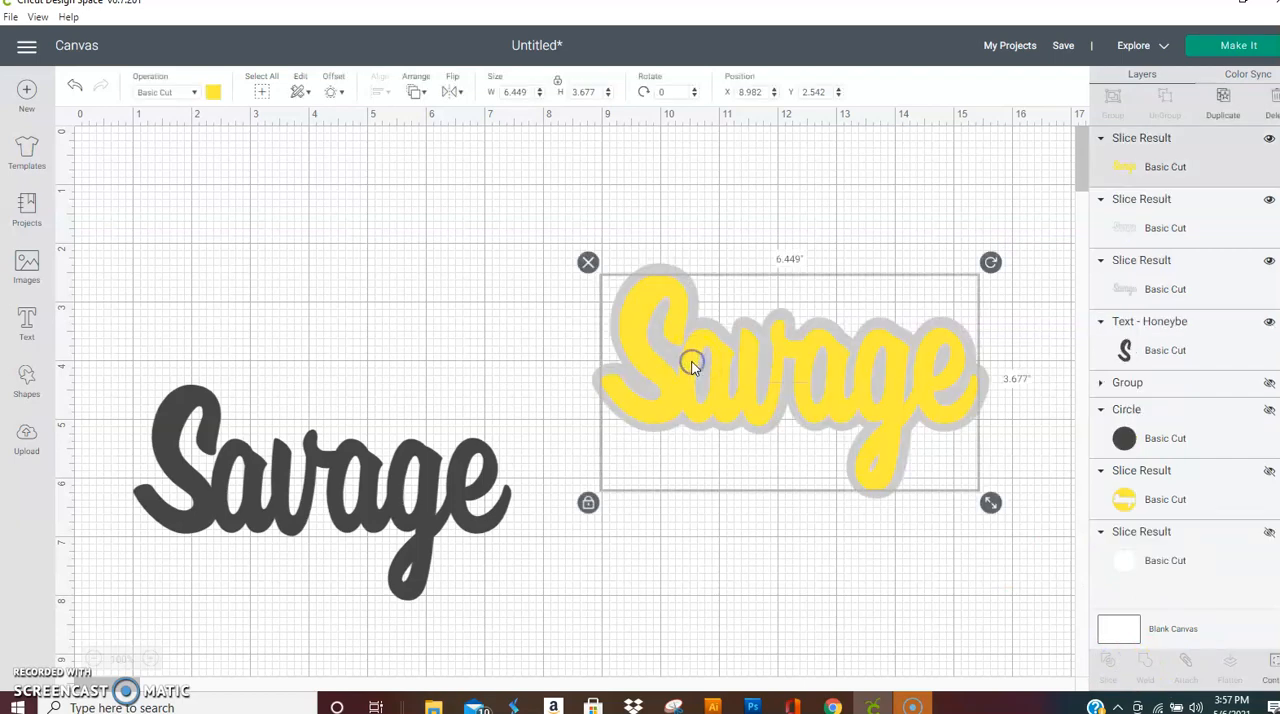
left_click_drag(692, 364, 229, 320)
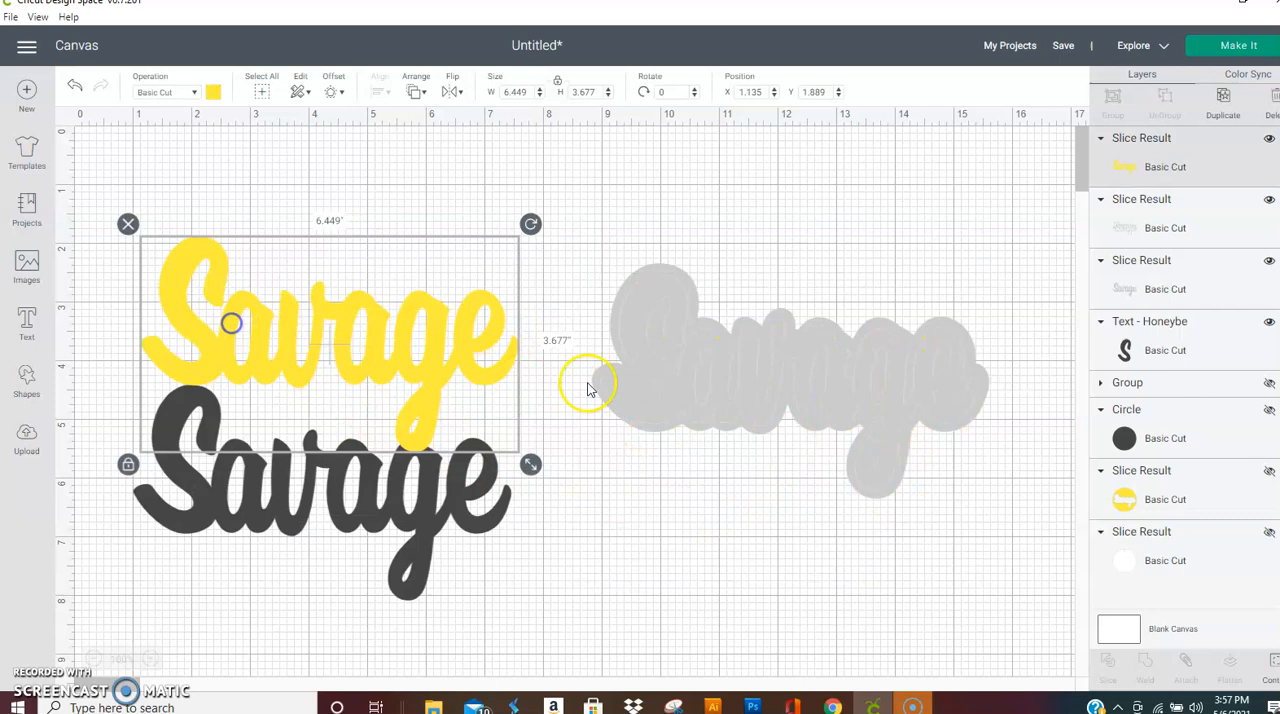
left_click(692, 380)
left_click(865, 379)
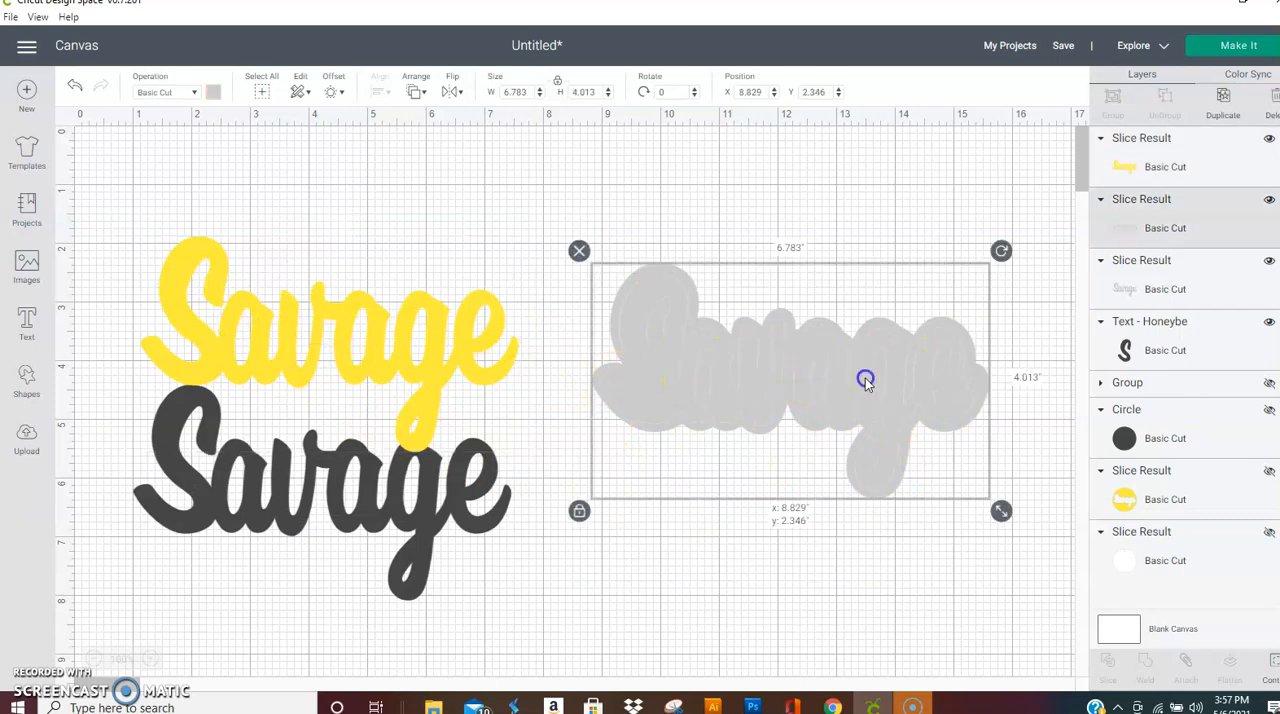
left_click(1268, 261)
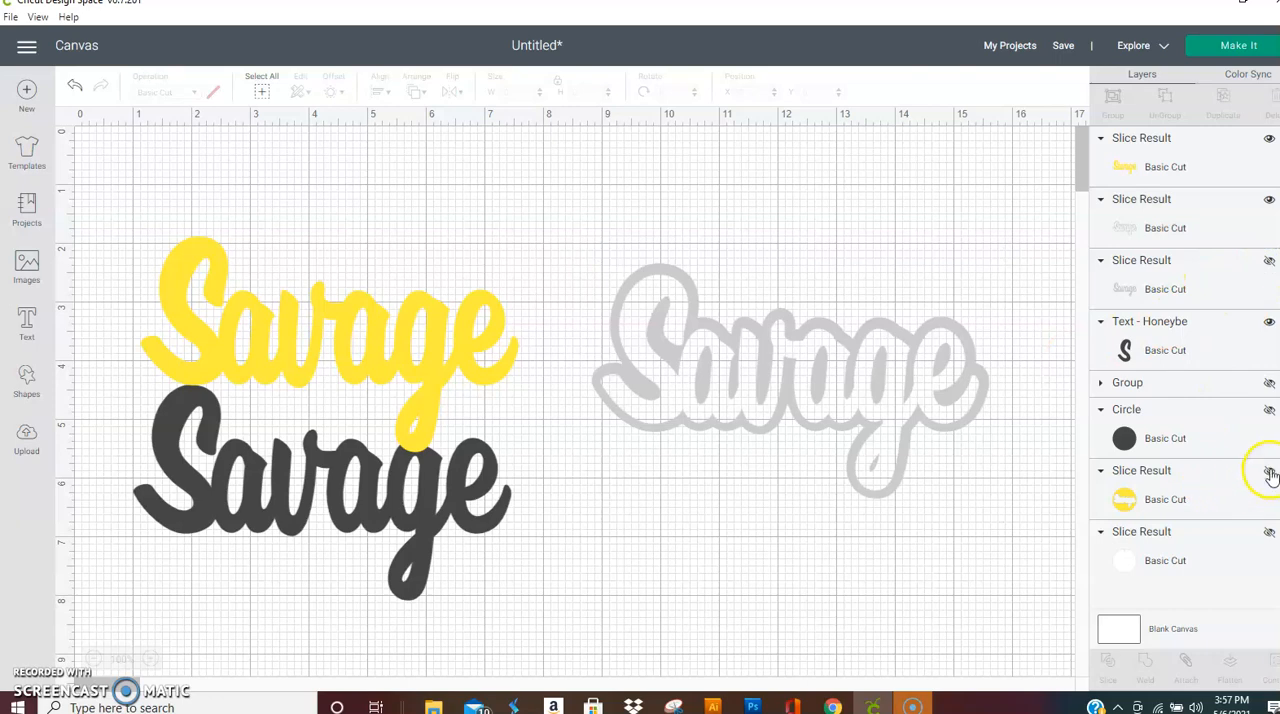
Step: Show the white backing circle and the yellow cut-out circle again behind the light grey Savage outline
left_click(1268, 410)
left_click(1268, 410)
left_click(1267, 533)
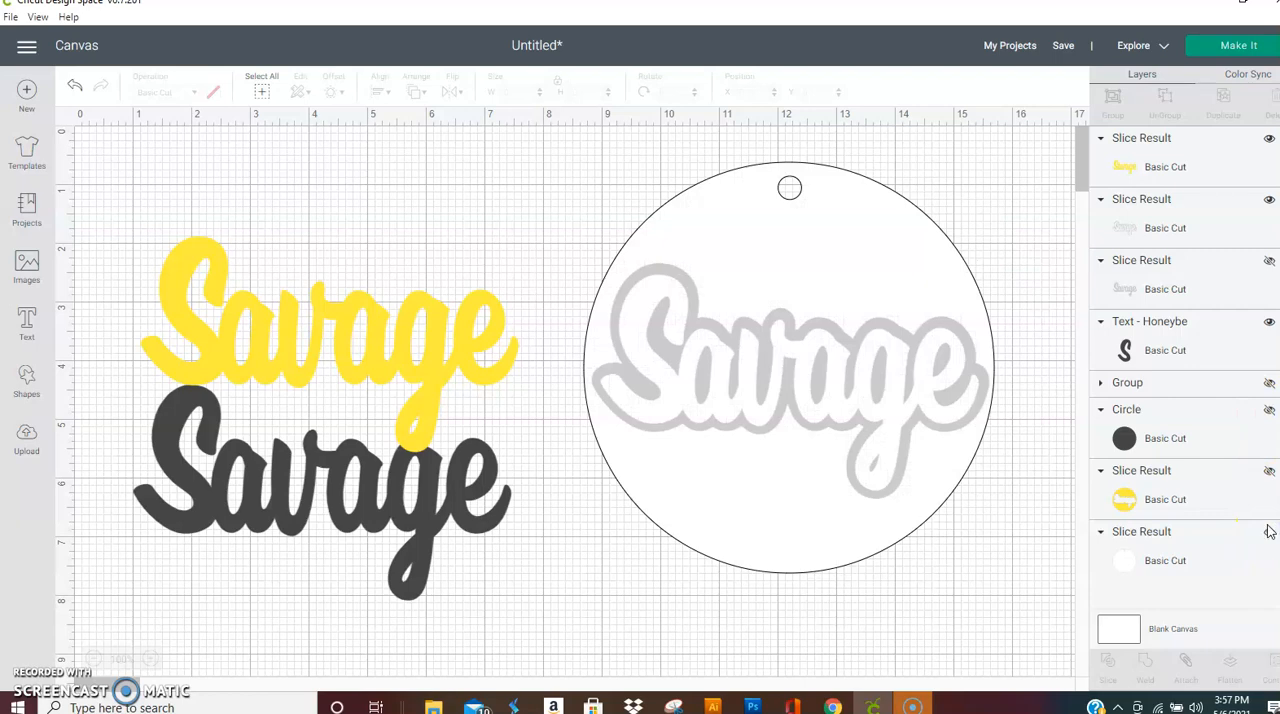
left_click(1268, 470)
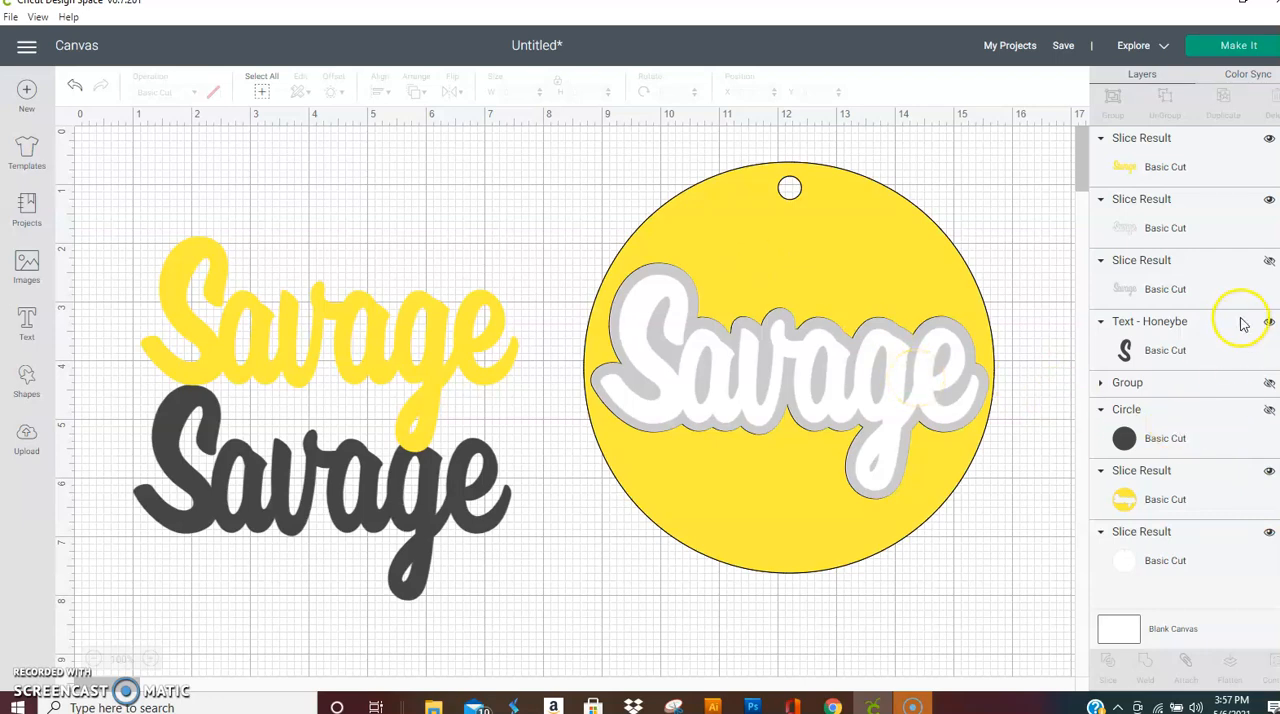
left_click(1268, 200)
left_click(1268, 200)
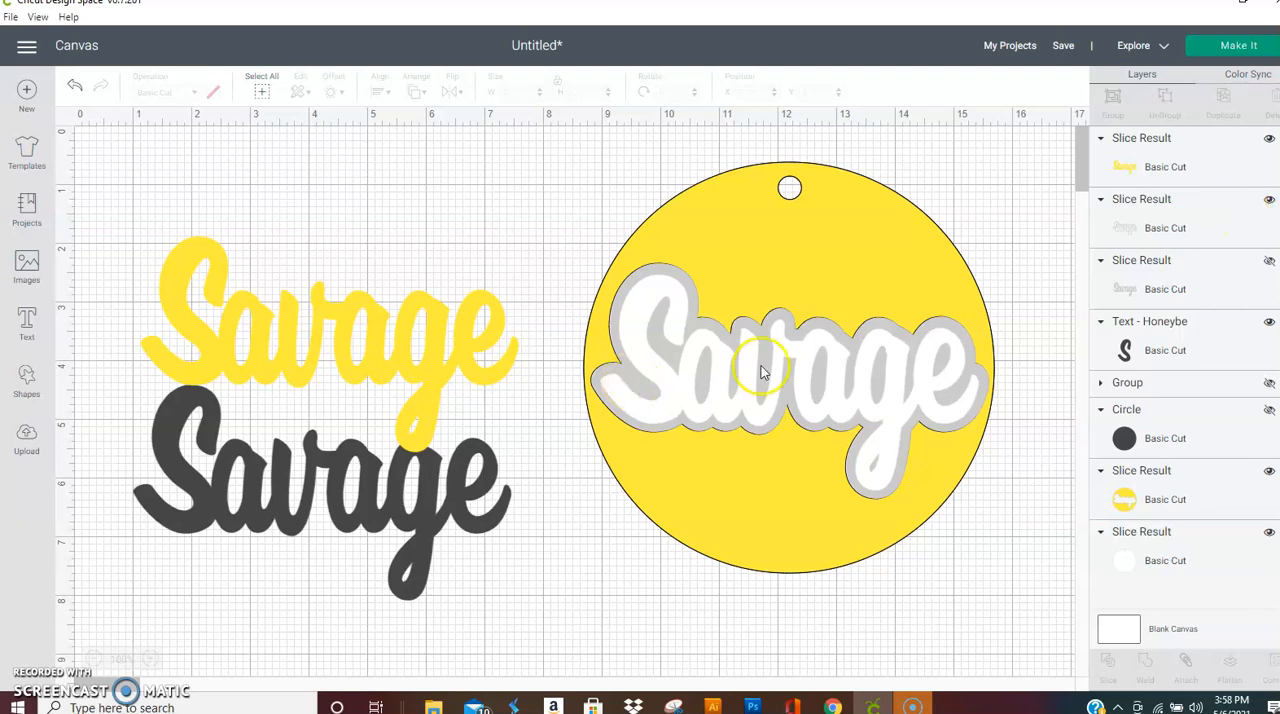
Step: Fit the sliced yellow Savage lettering into the light grey outline on the circle at about X 8.982, Y 2.542
left_click(281, 366)
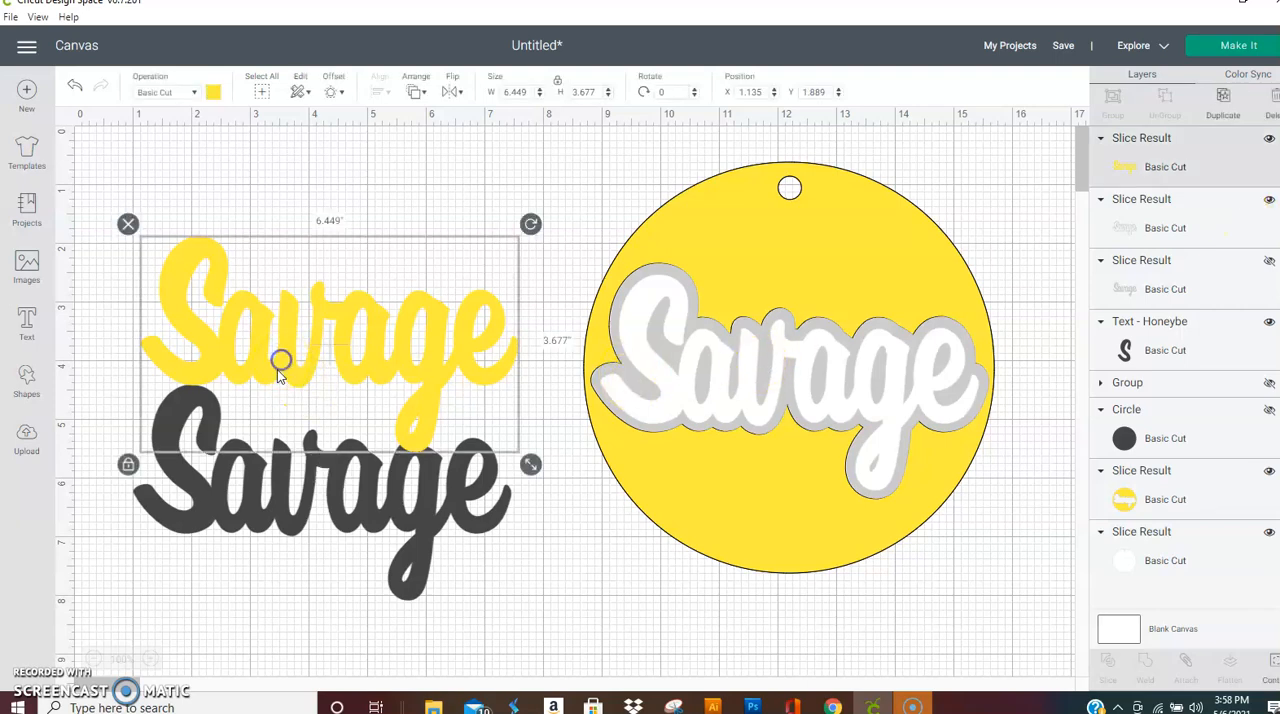
left_click_drag(280, 400, 257, 334)
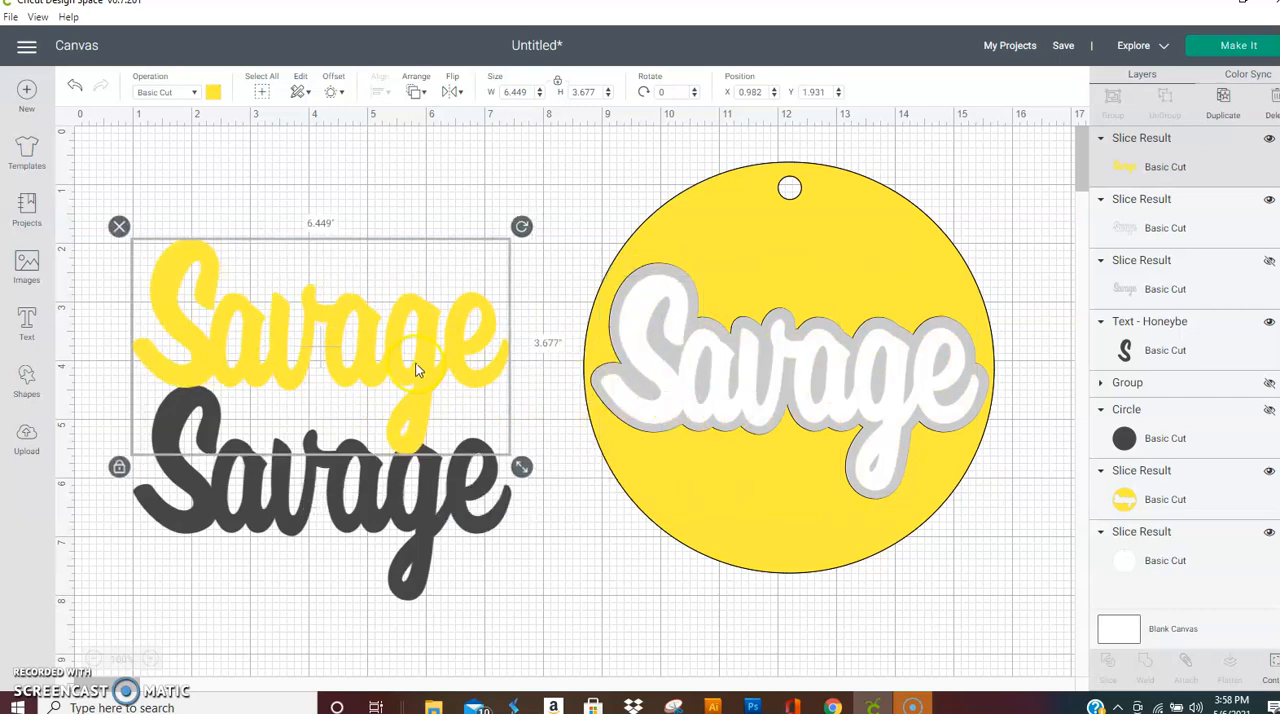
left_click_drag(411, 368, 877, 402)
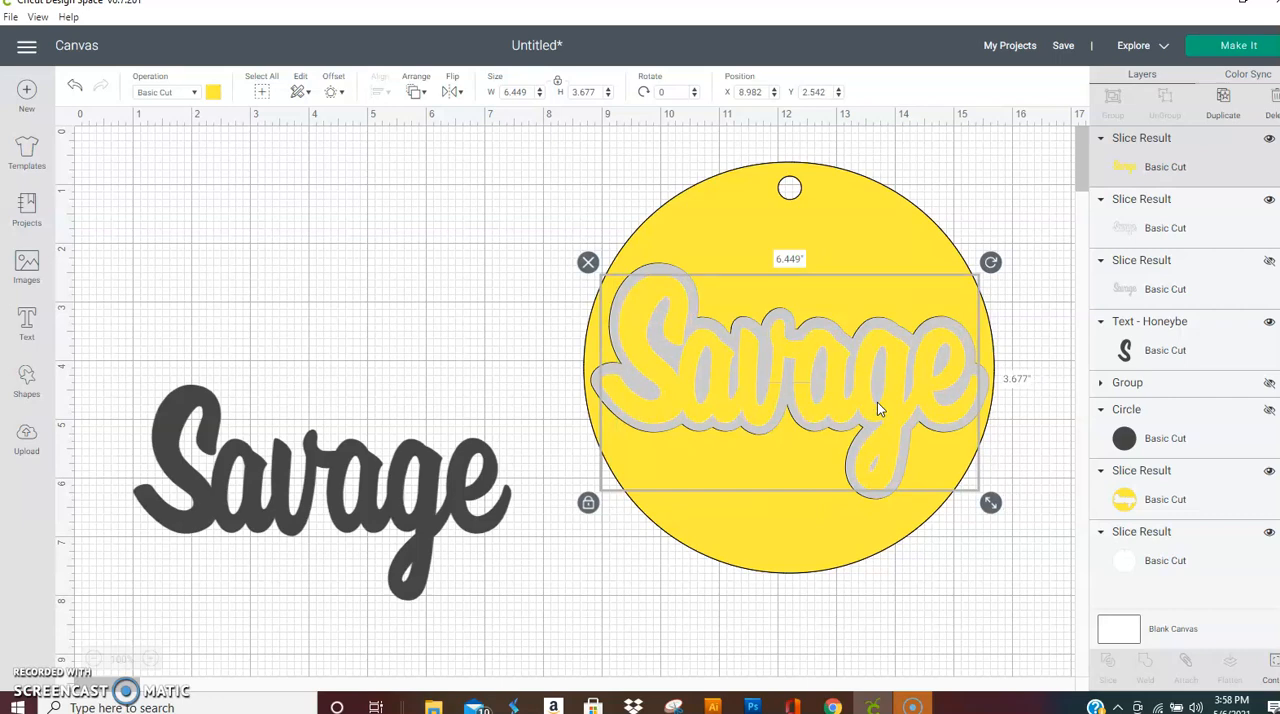
Step: Hide the dark Savage text beside the round tag
left_click(954, 422)
left_click(420, 480)
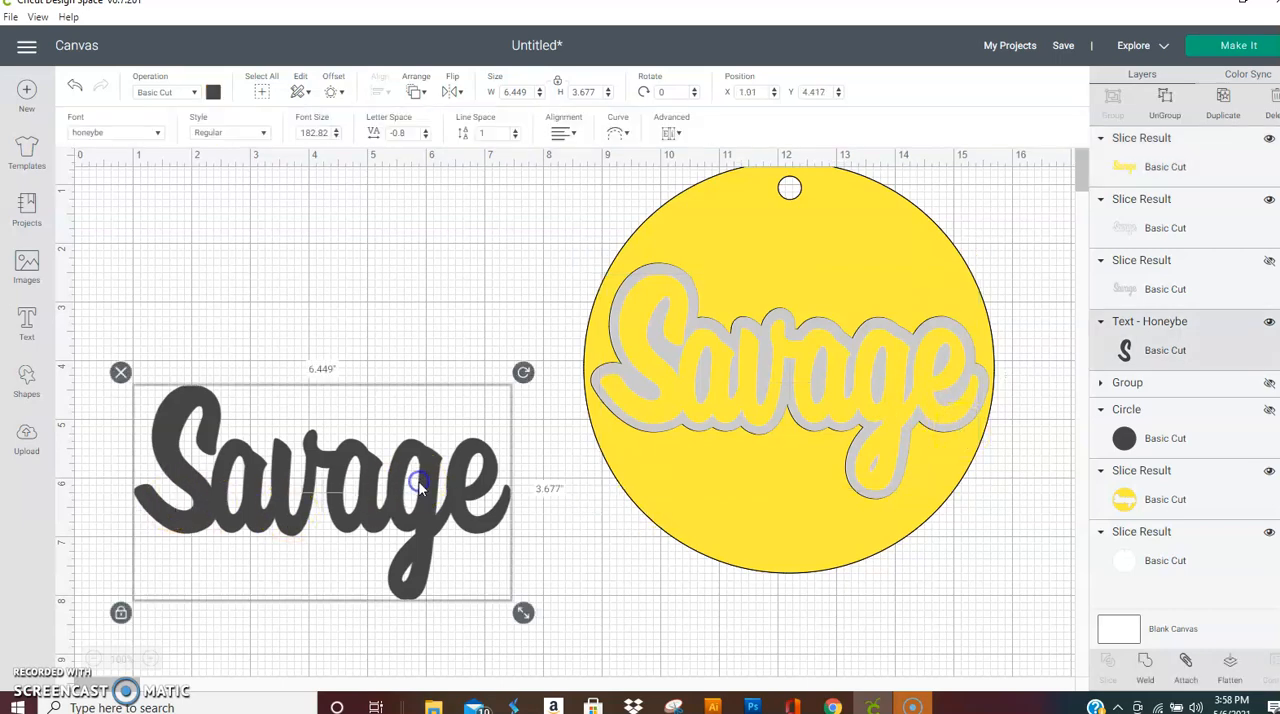
left_click(1267, 321)
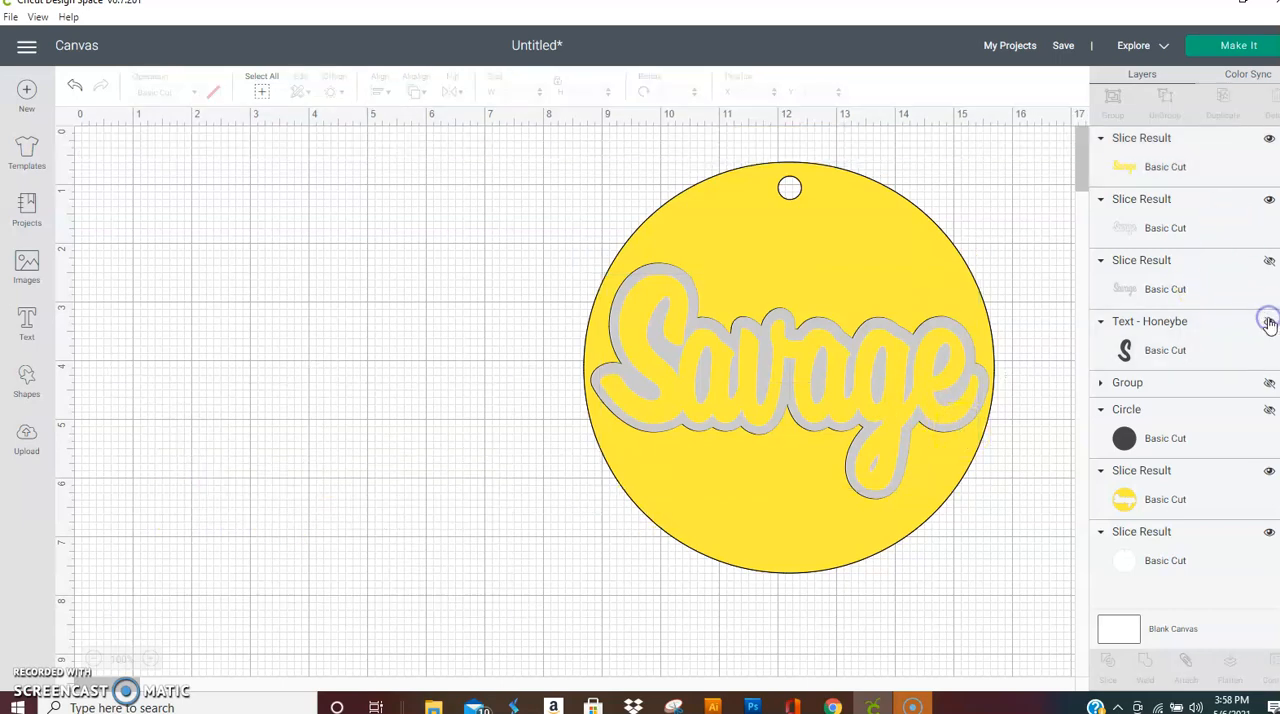
Step: Move the yellow Savage lettering off the circle and the light grey outline aside to about X 0.26, Y 1.721
left_click(934, 278)
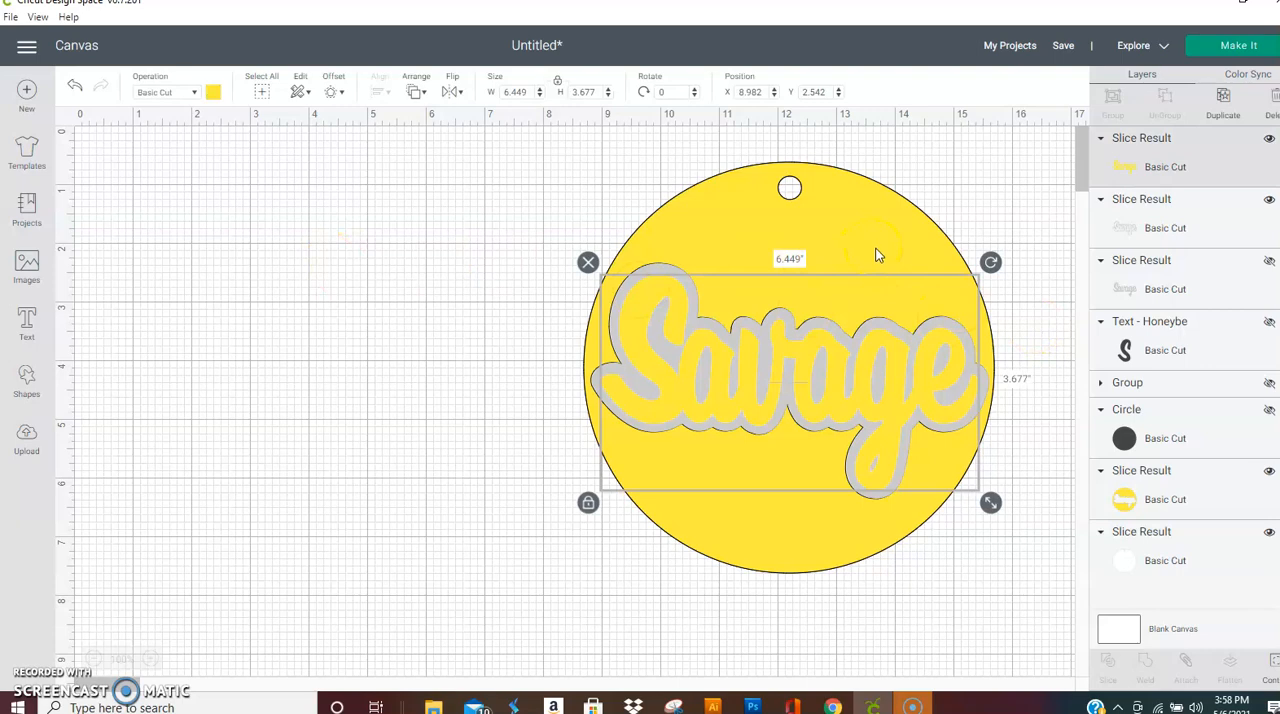
left_click(1181, 534)
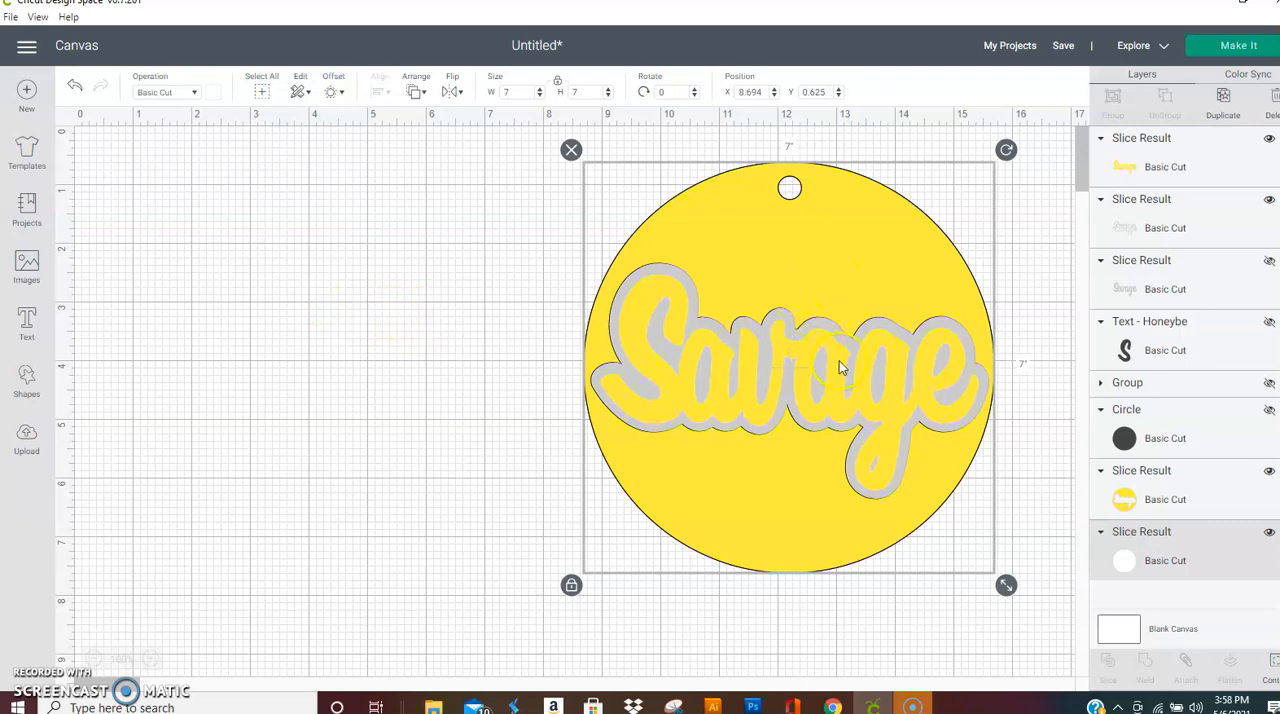
left_click_drag(833, 361, 414, 533)
left_click_drag(757, 378, 250, 333)
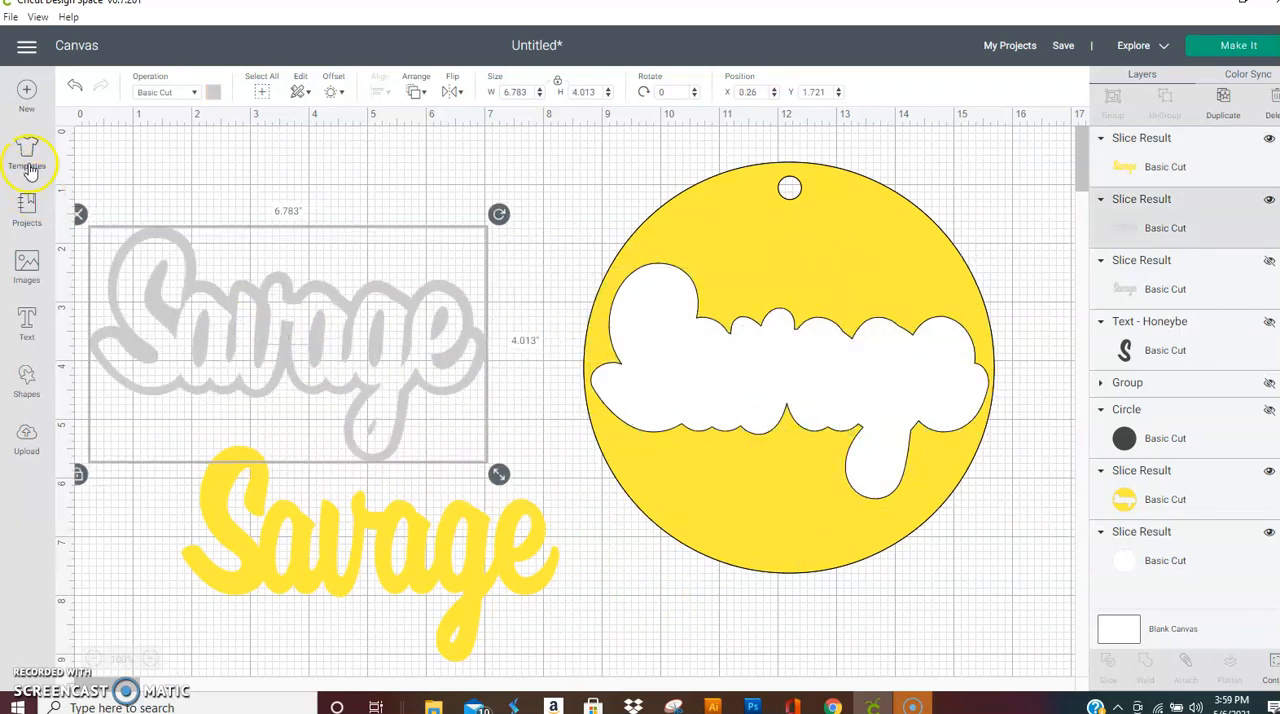
Step: Add a square, stretch it unproportionally to about 8.861 by 3.875 inches, and cover the circle's upper half at about X 7.958, Y 0.139
left_click(26, 380)
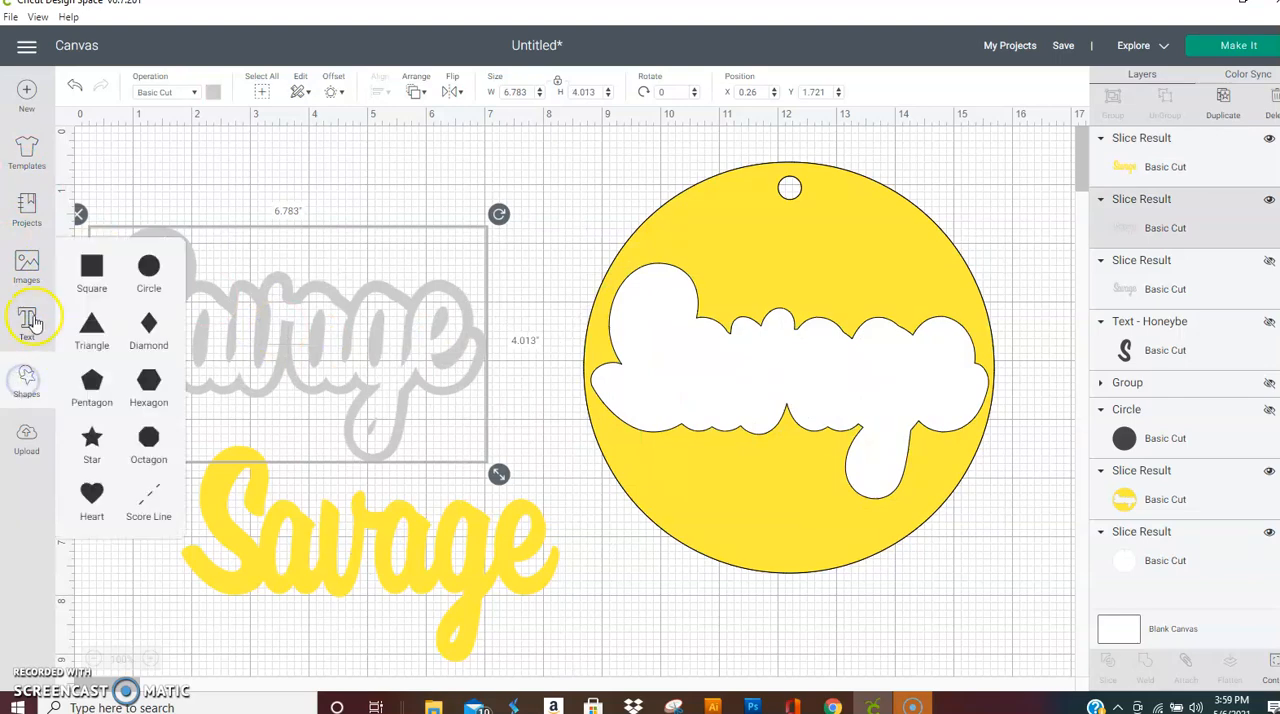
left_click(91, 266)
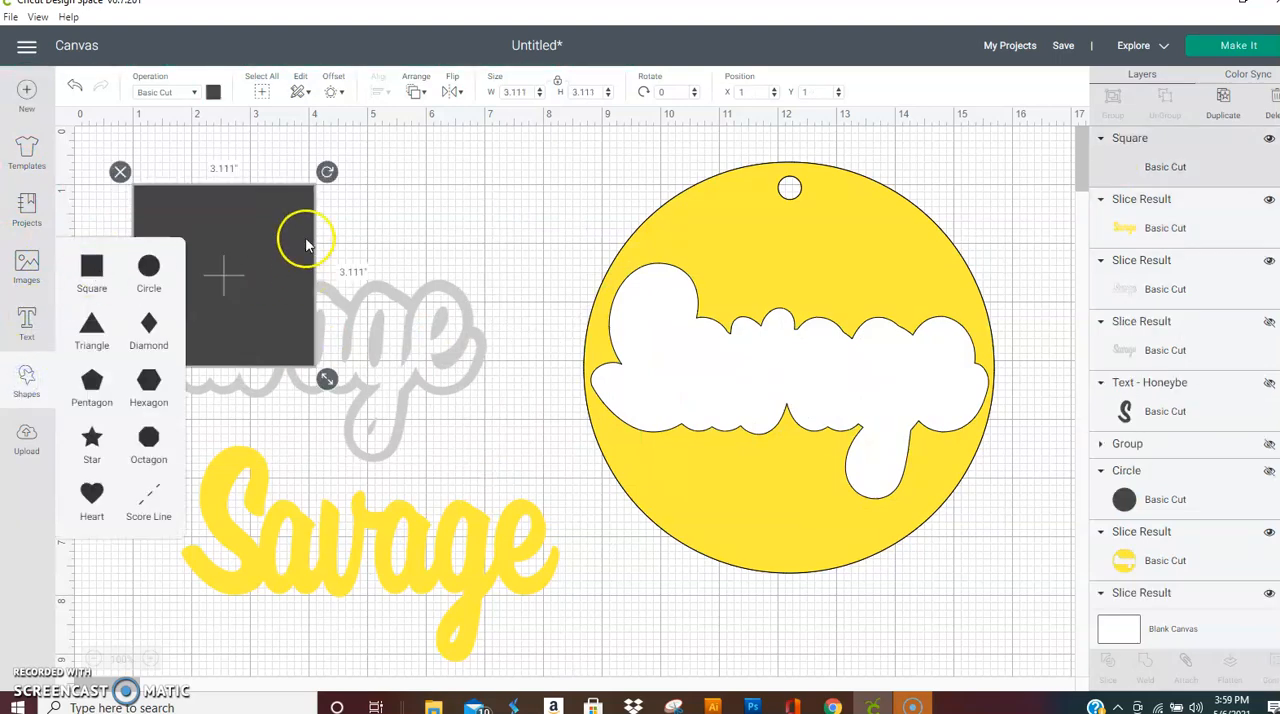
left_click(285, 228)
left_click(558, 88)
left_click_drag(327, 379, 598, 378)
left_click_drag(500, 286, 904, 278)
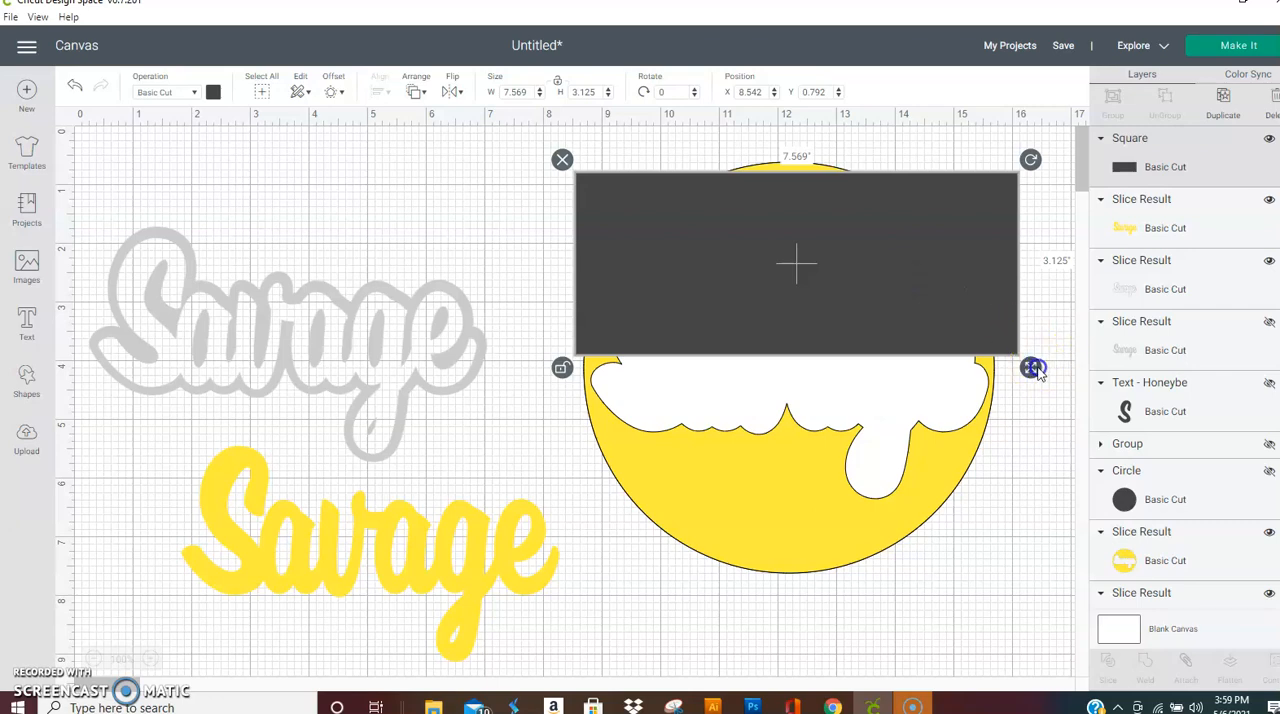
left_click_drag(1035, 370, 1112, 412)
left_click_drag(1017, 320, 981, 233)
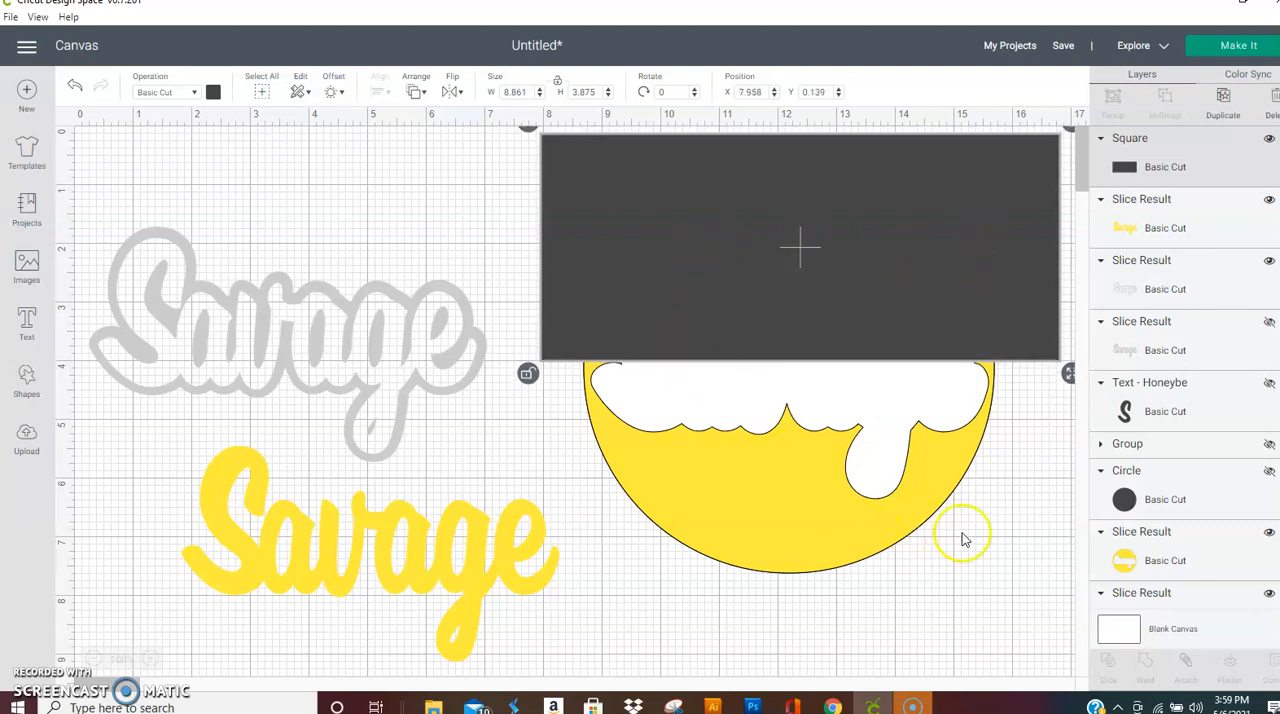
Step: Slice the yellow cut-out circle with the dark rectangle covering its upper half
left_click(737, 274)
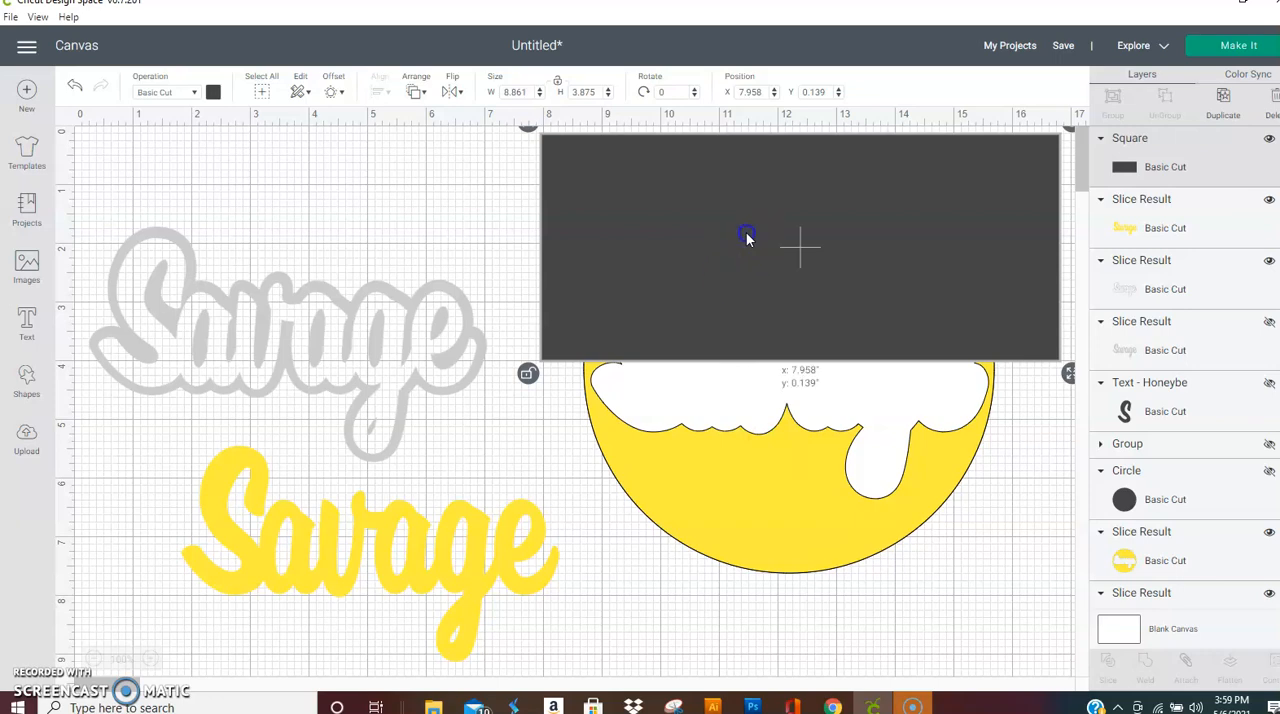
left_click(751, 512, "shift")
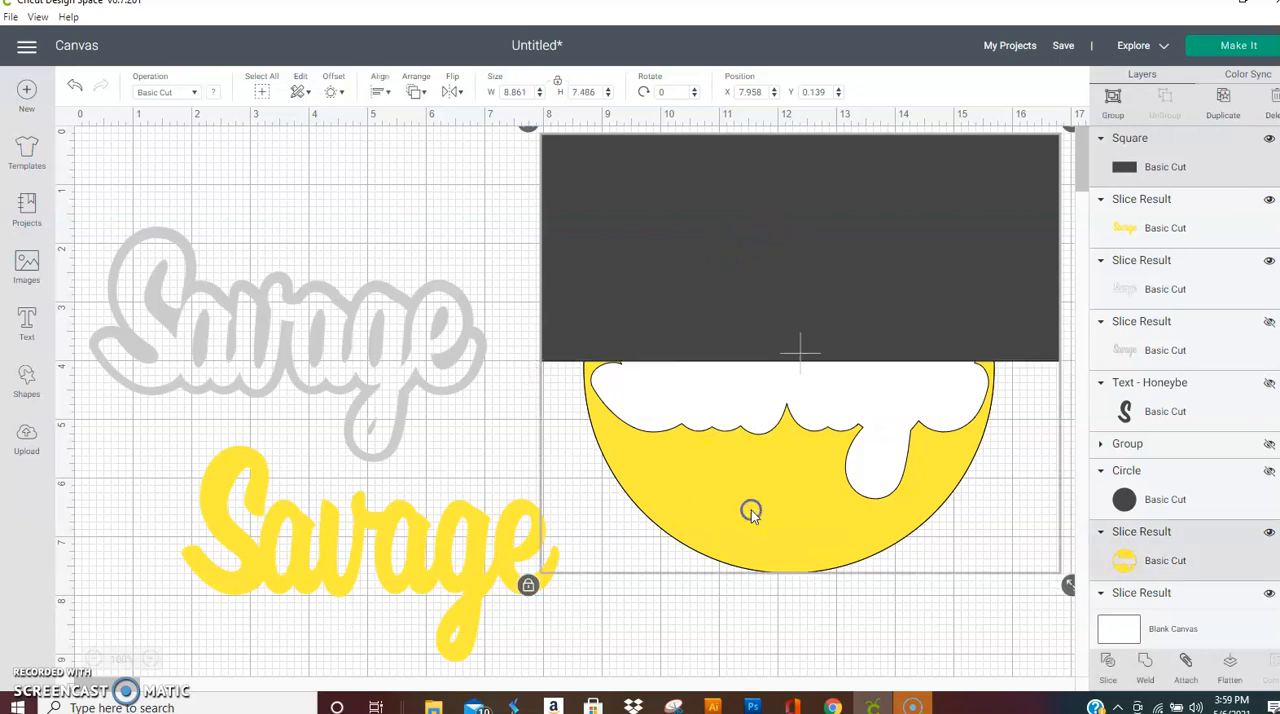
left_click(1108, 660)
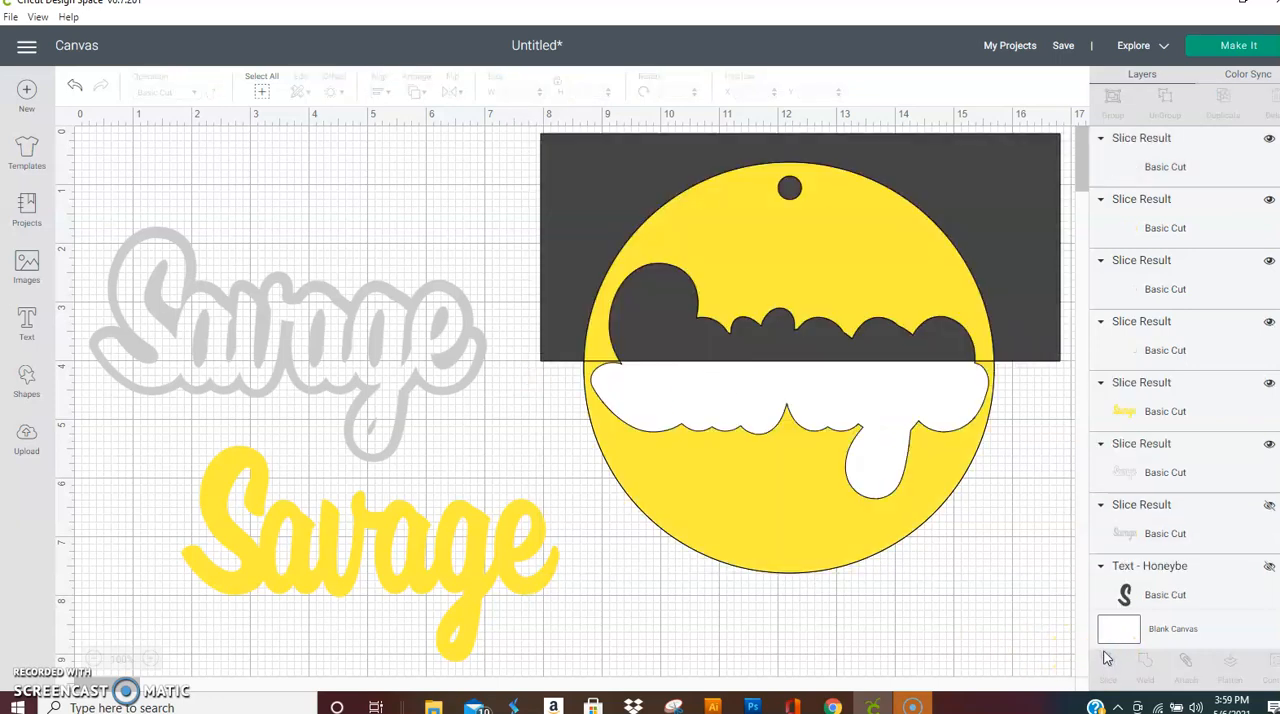
Step: Try moving the yellow upper slice aside and welding it with the dark upper slice, undoing each attempt
left_click_drag(1005, 205, 566, 310)
key("ctrl+z")
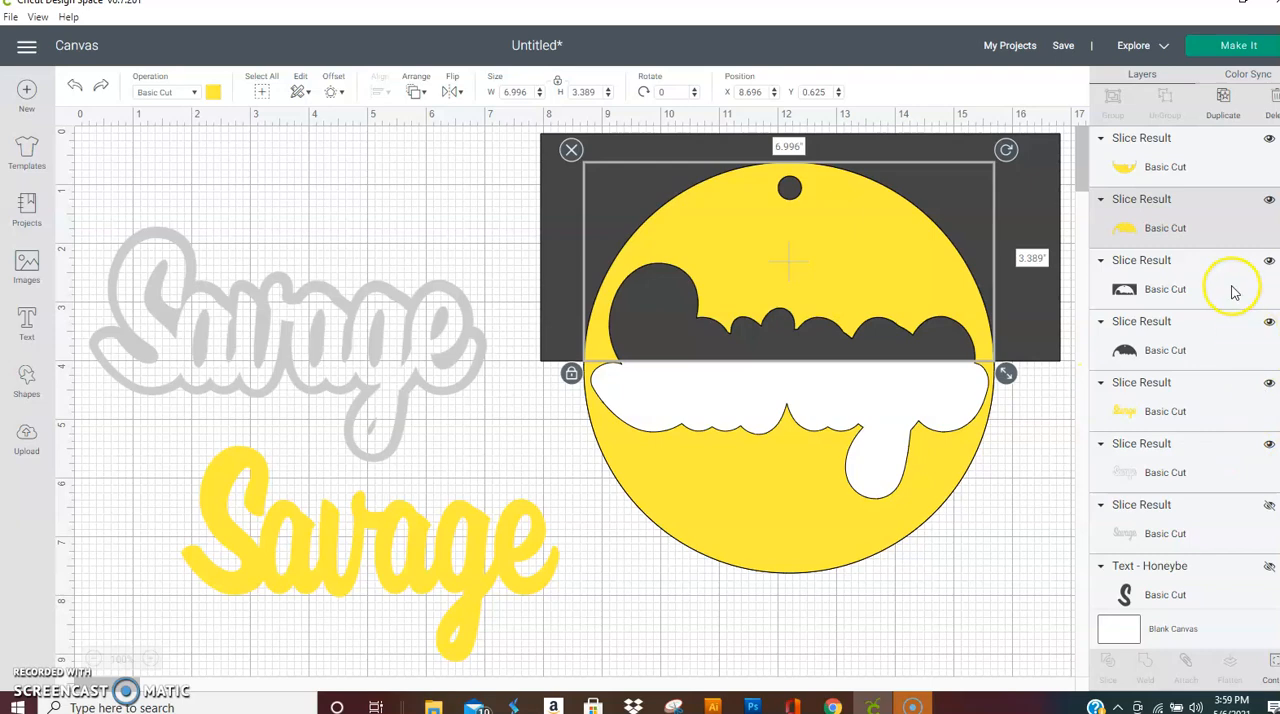
left_click(1205, 342, "shift")
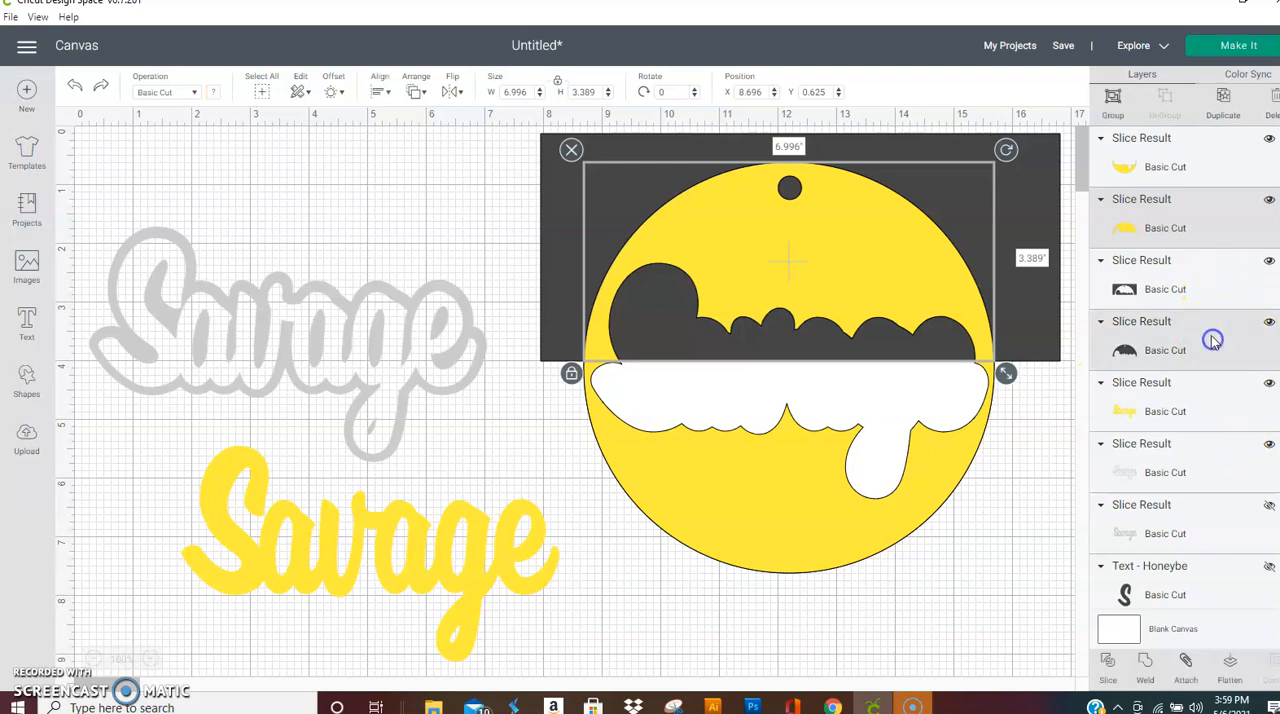
left_click(1148, 660)
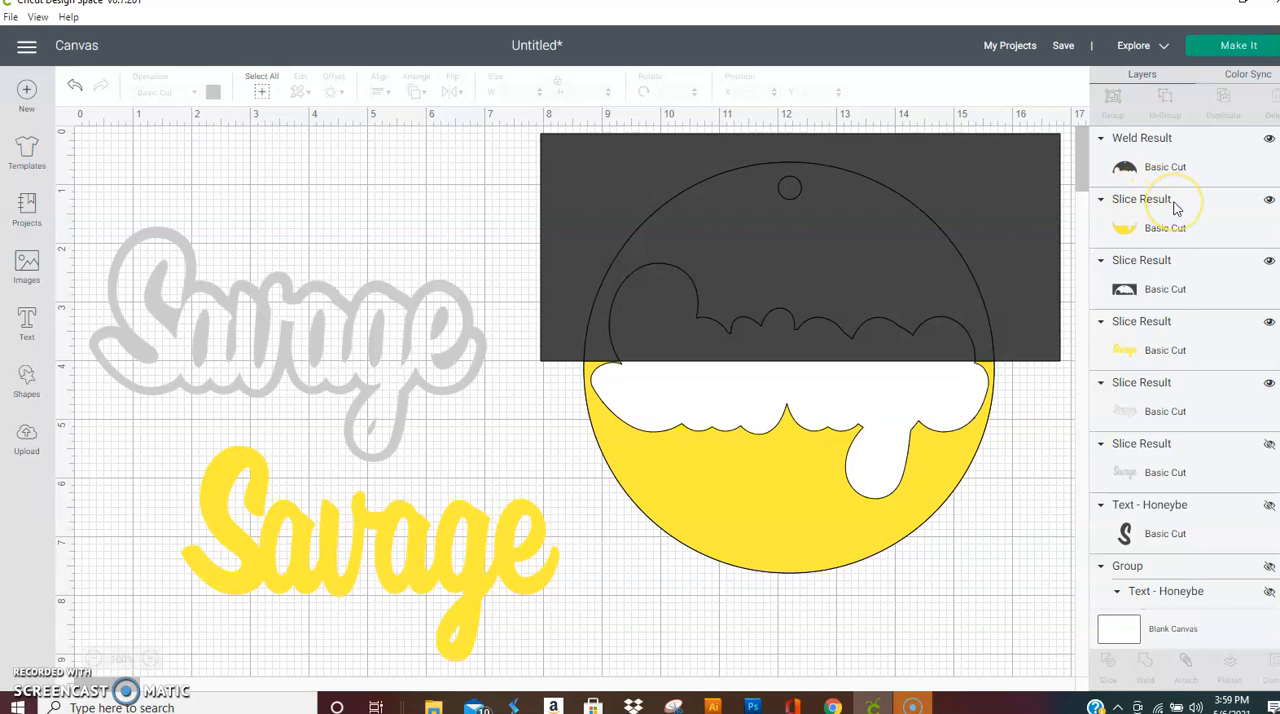
key("ctrl+z")
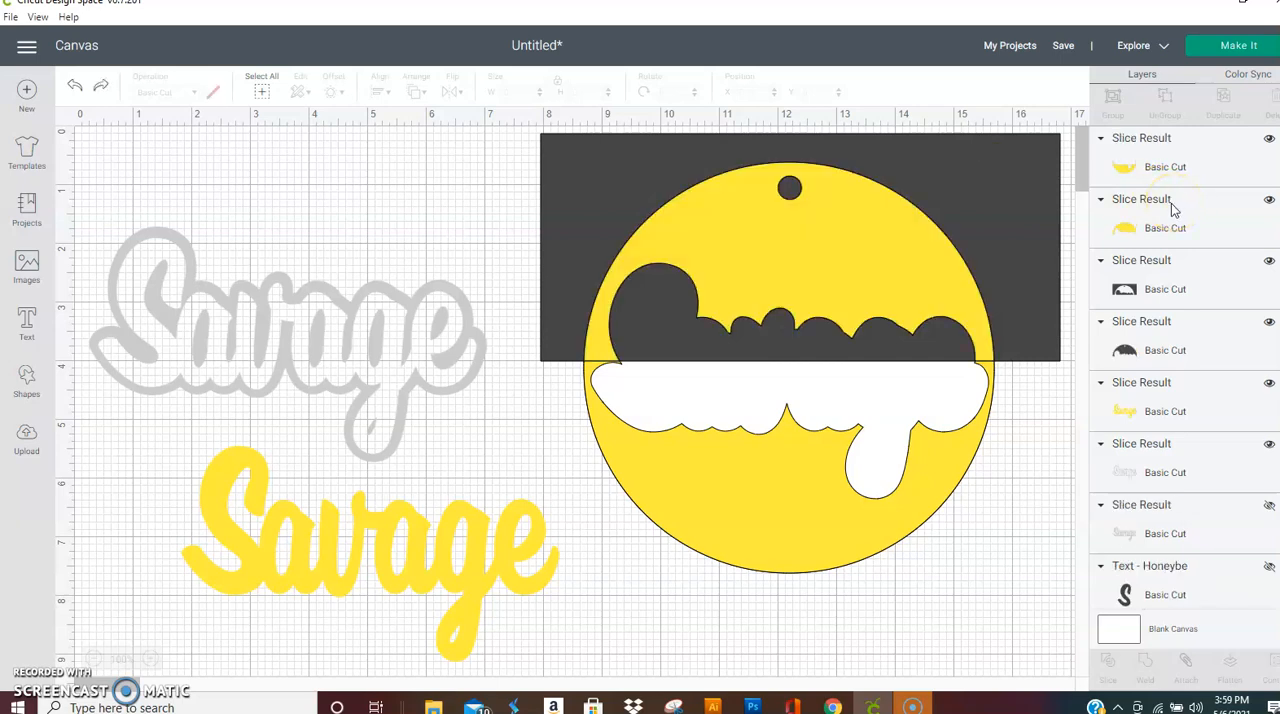
Step: Move the leftover dark rectangular frame piece off the circle and delete it
left_click(992, 174)
left_click(1023, 168)
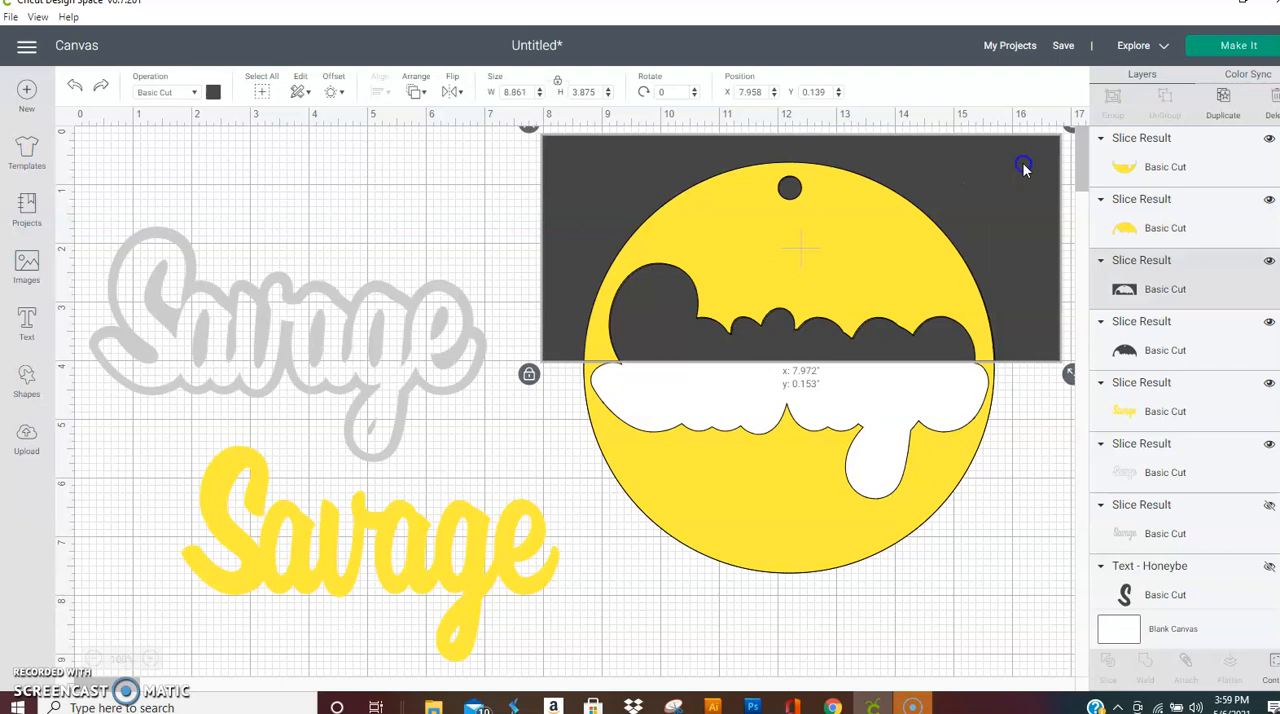
left_click_drag(1026, 168, 682, 503)
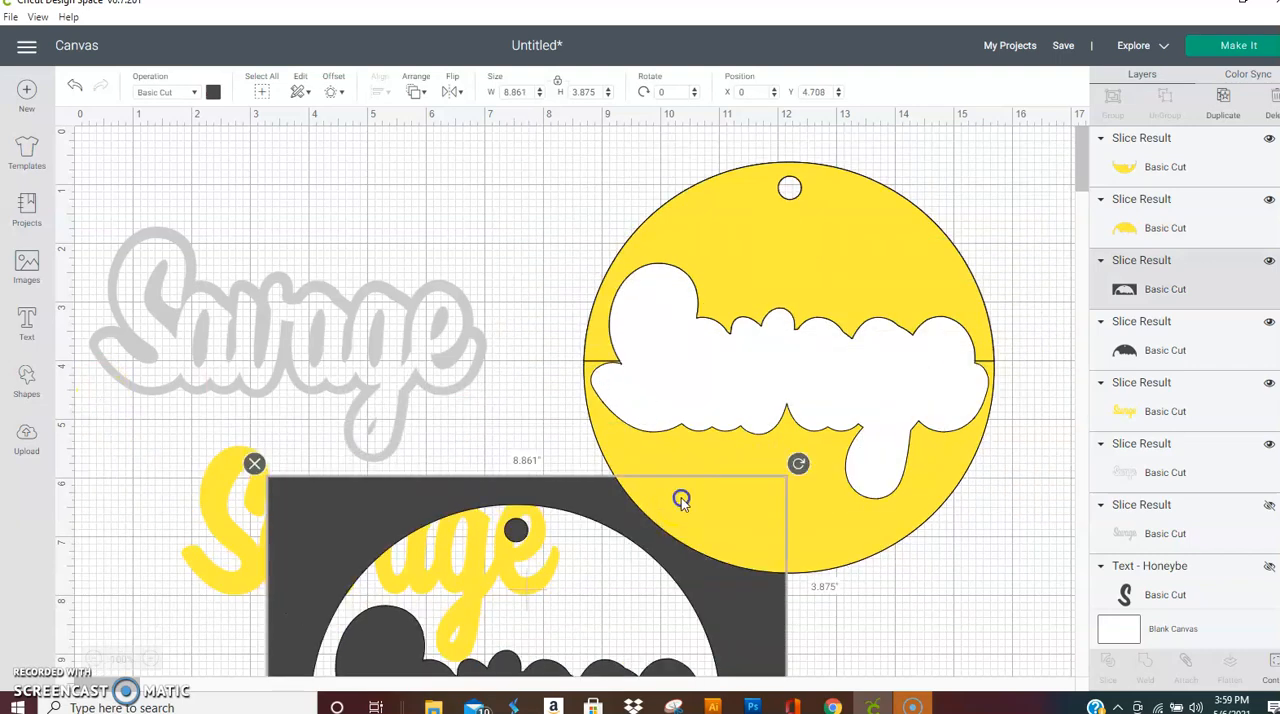
left_click(254, 463)
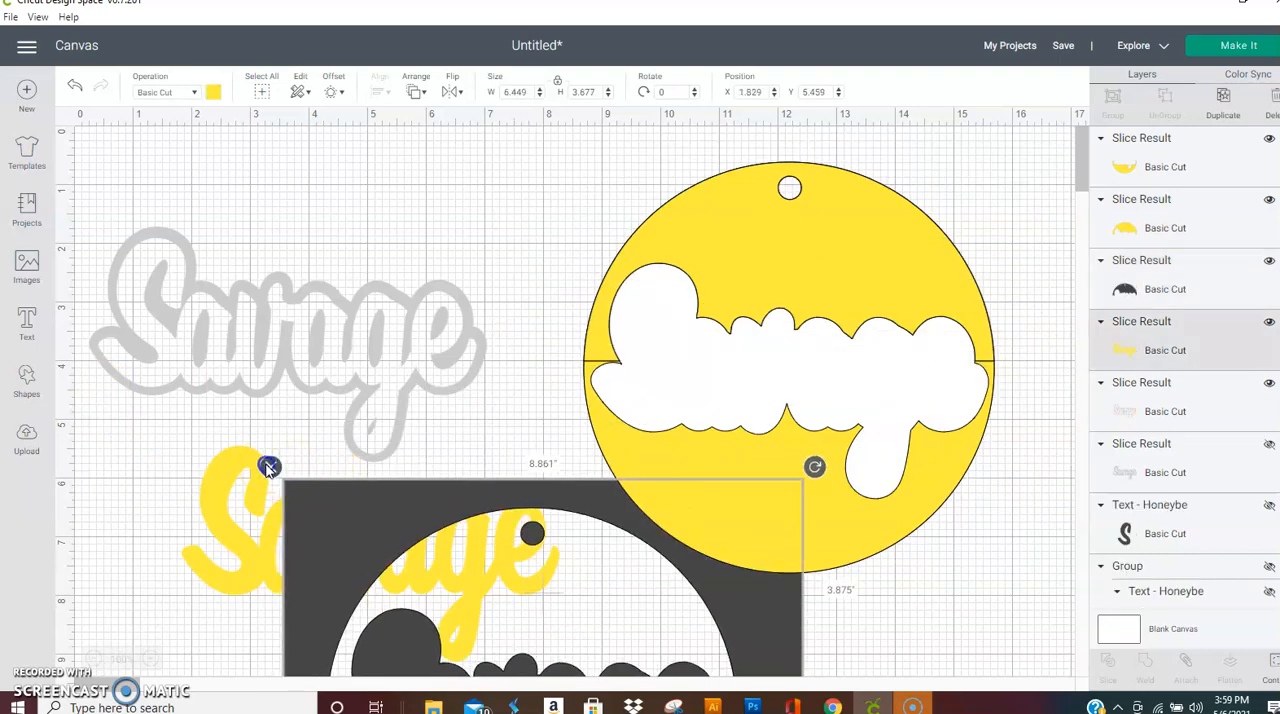
Step: Recolour the upper yellow slice of the circle to red
left_click(789, 242)
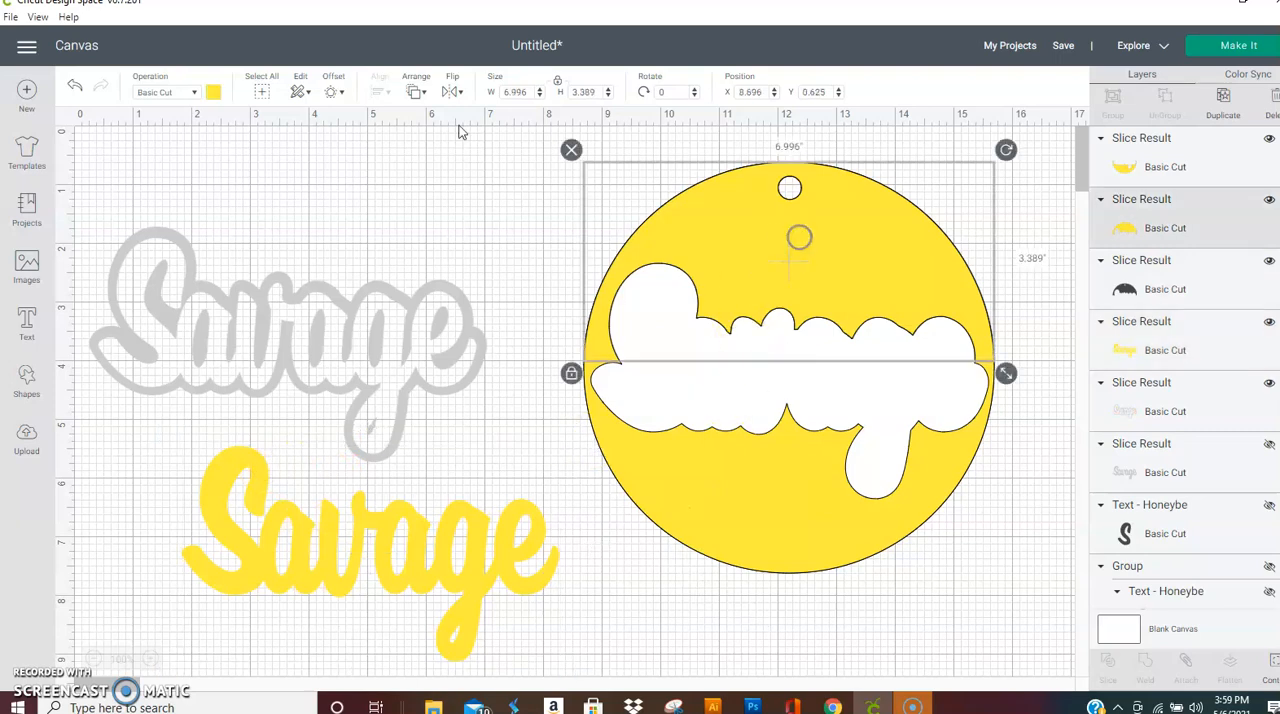
left_click(213, 92)
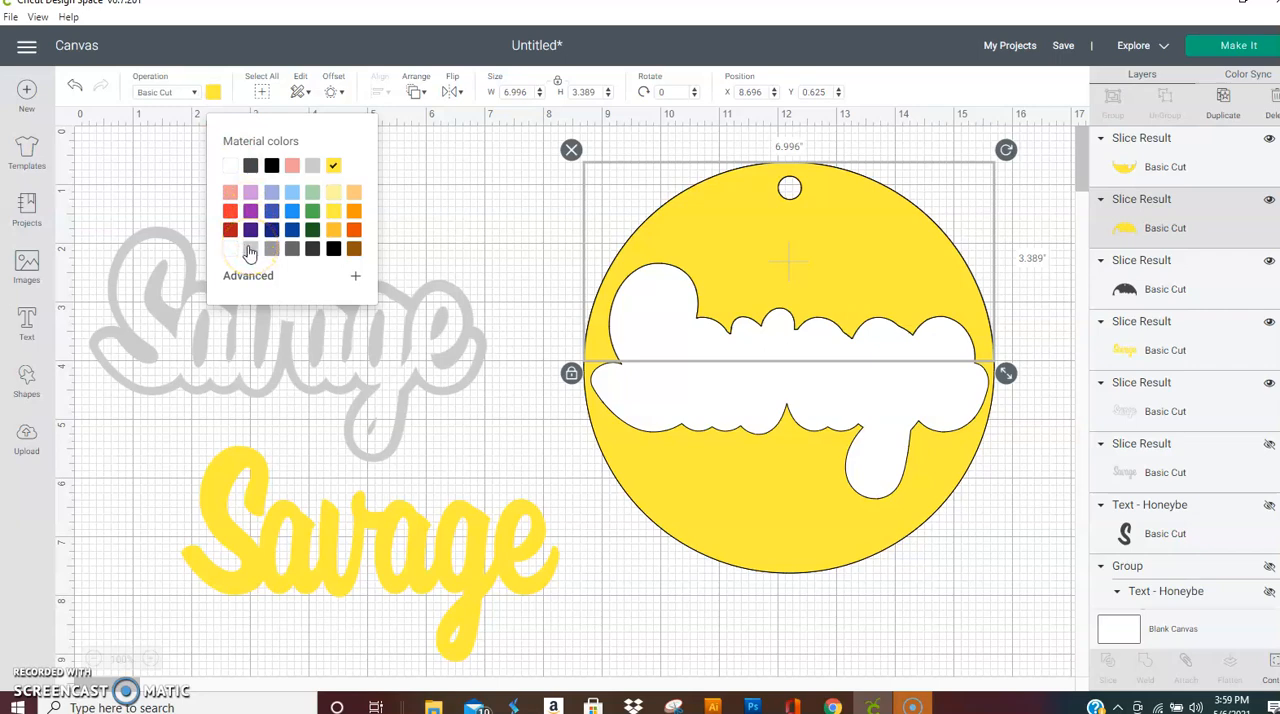
left_click(230, 211)
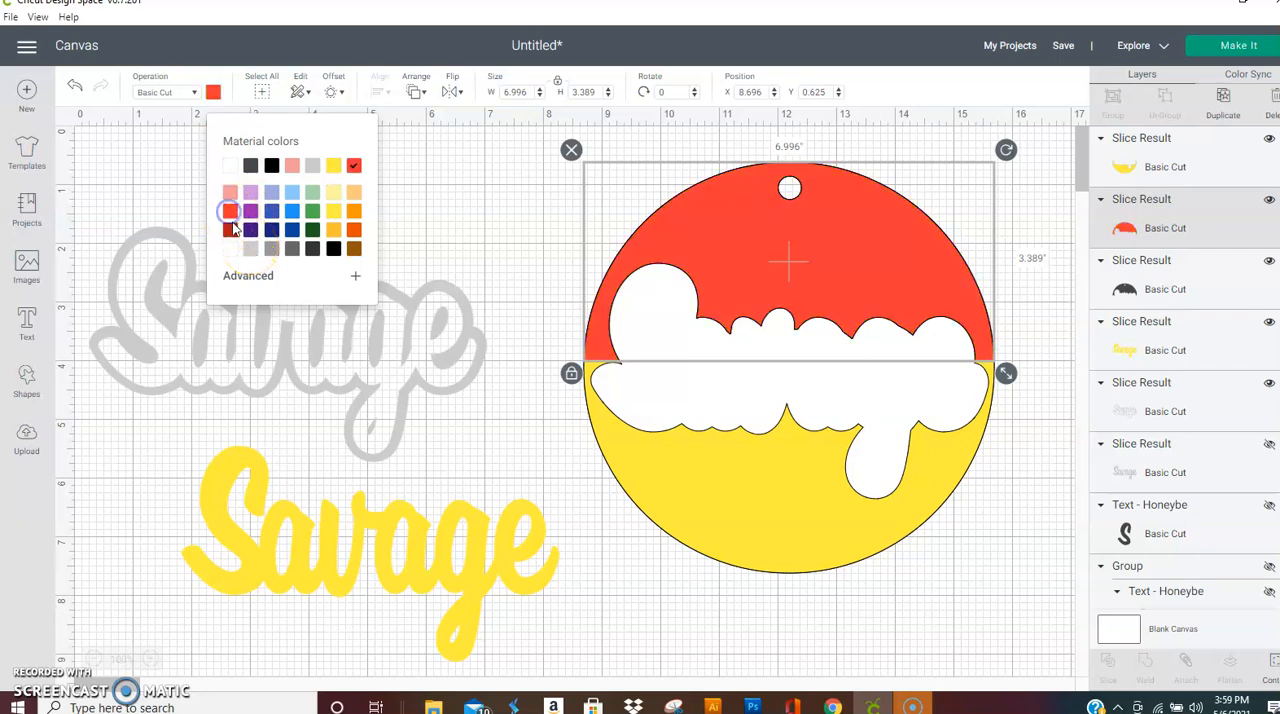
Step: Fit the light grey Savage outline back into the circle at about X 8.802, Y 2.332, and place the yellow lettering inside it
left_click(385, 446)
left_click_drag(287, 372, 783, 400)
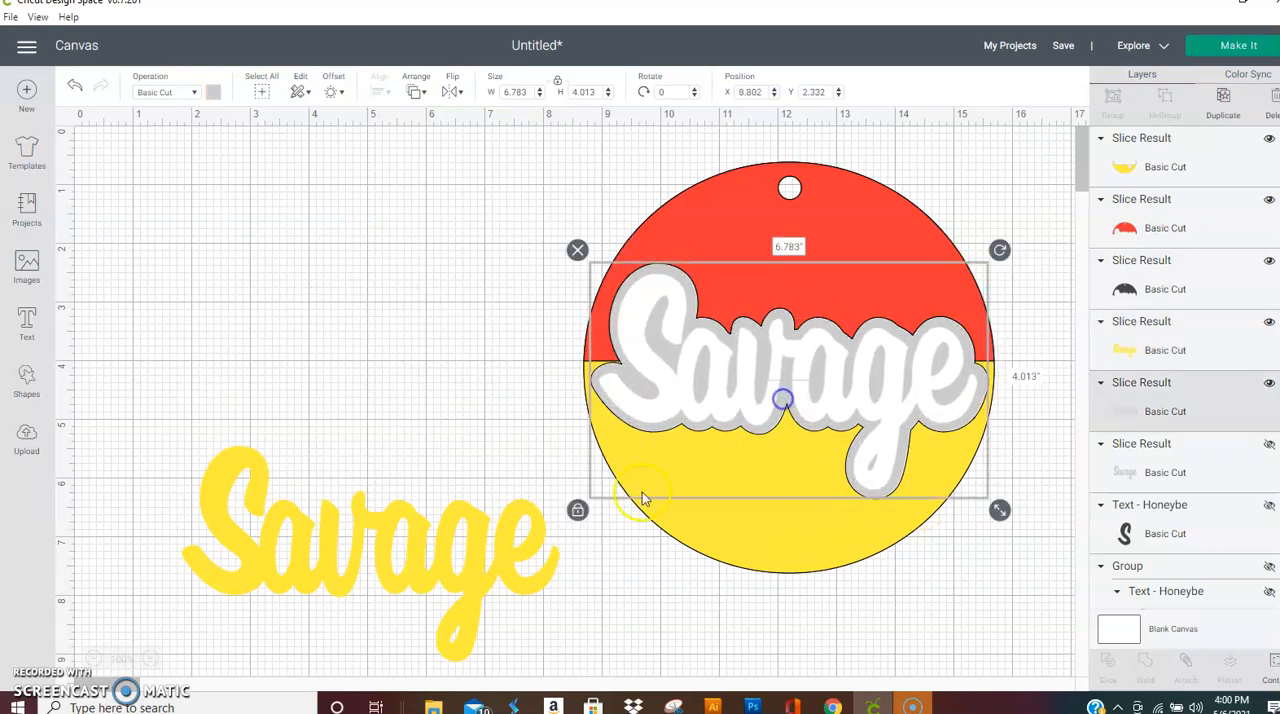
left_click(412, 548)
left_click_drag(412, 546, 840, 382)
left_click(288, 340)
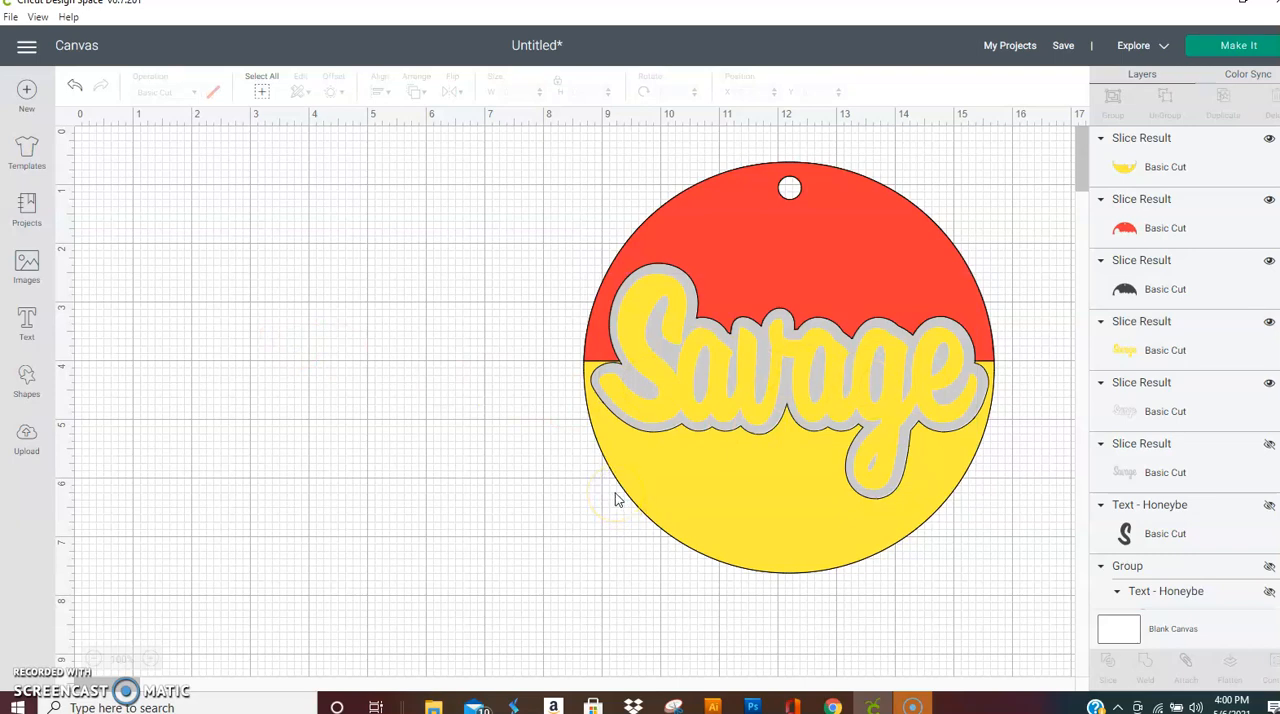
left_click(645, 284)
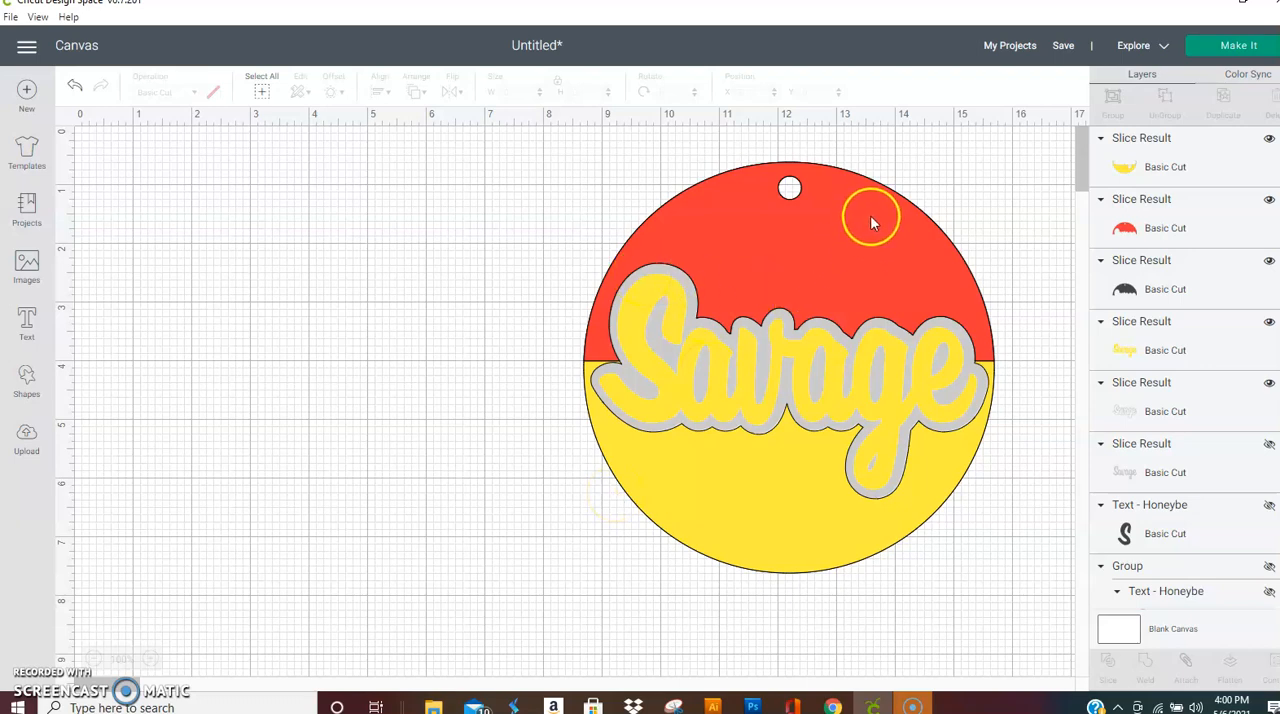